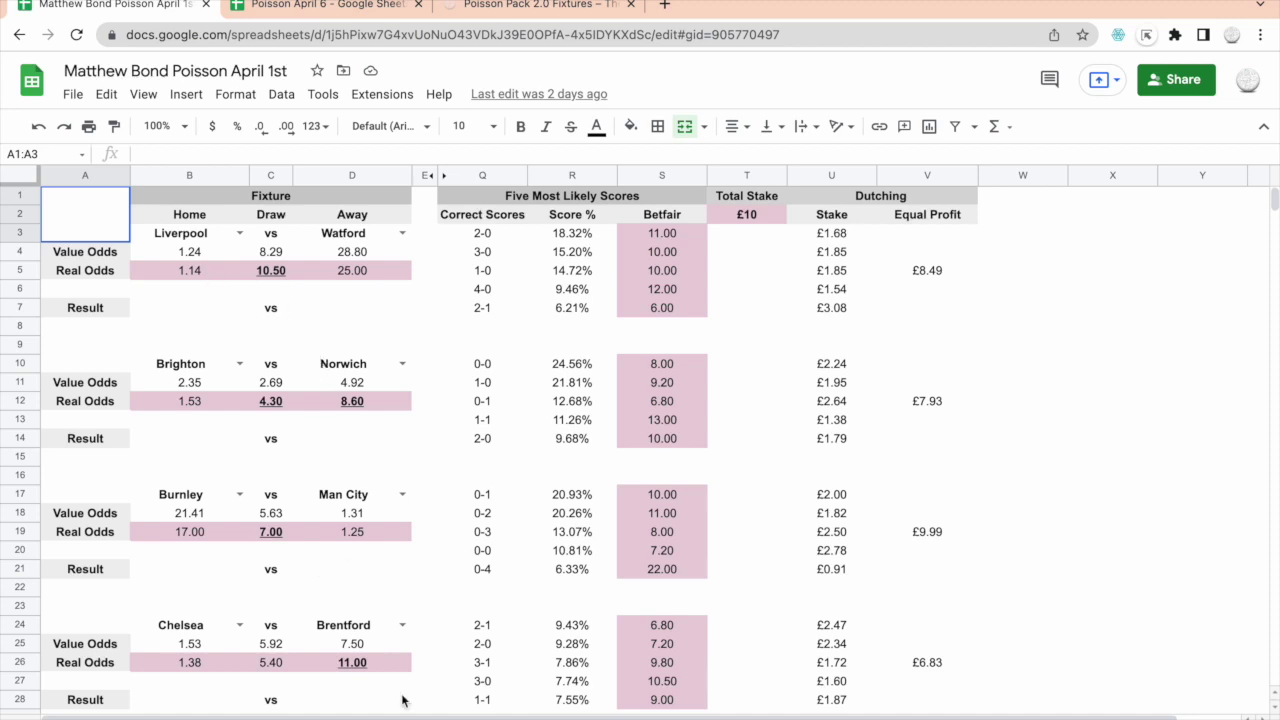
Look through the league sheets of the workbook to review each competition's fixtures, value odds, real odds and most likely scores.
key(ctrl+shift+Page_Down)
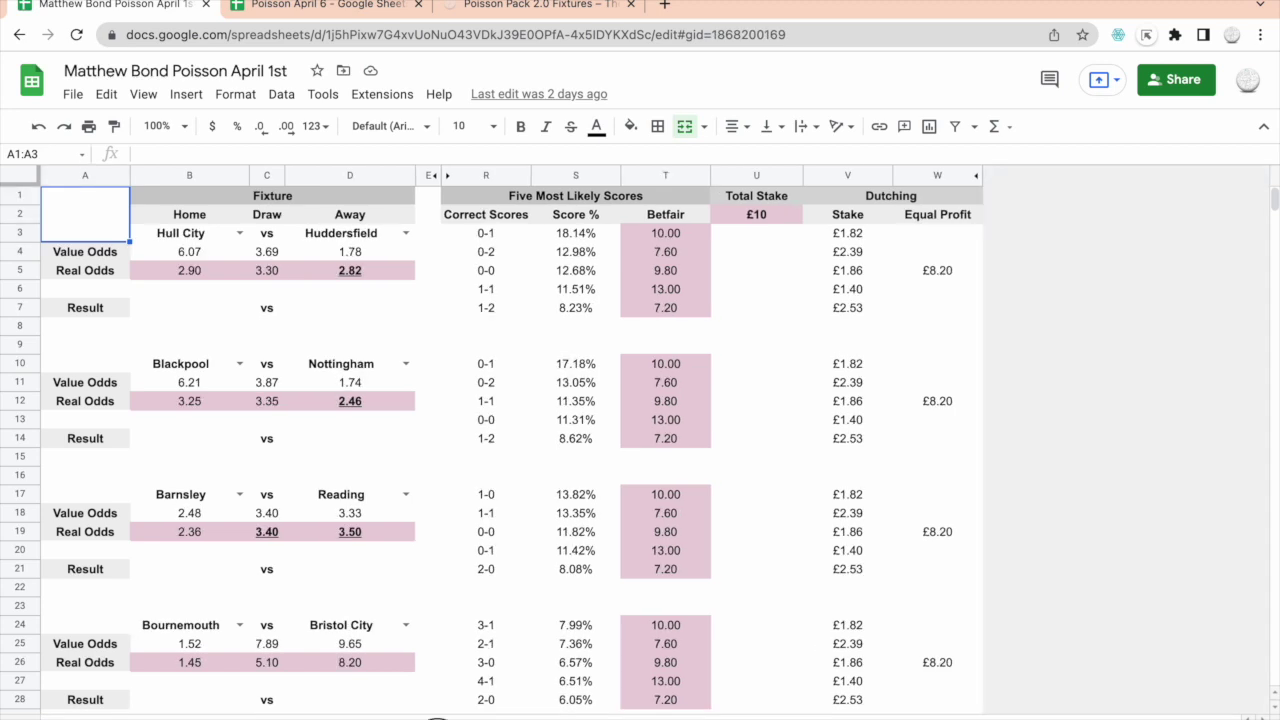
key(ctrl+shift+Page_Down)
key(ctrl+shift+Page_Down)
key(ctrl+shift+Page_Down)
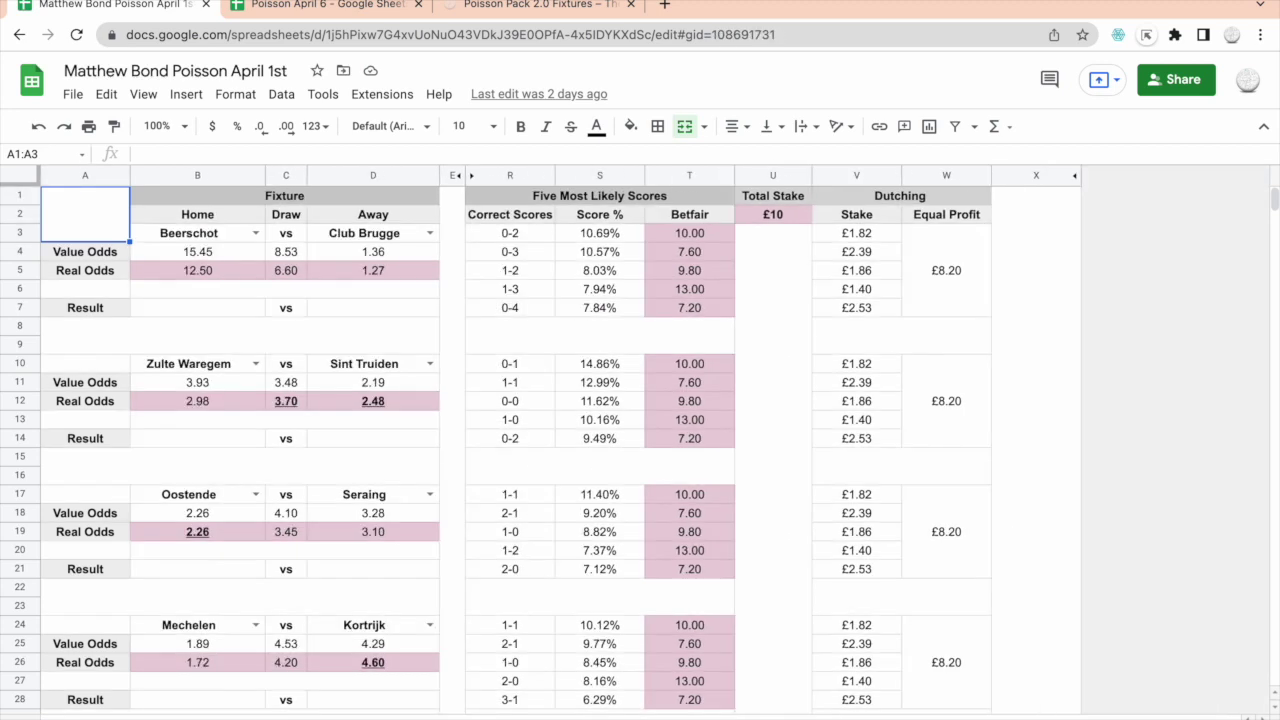
key(ctrl+shift+Page_Down)
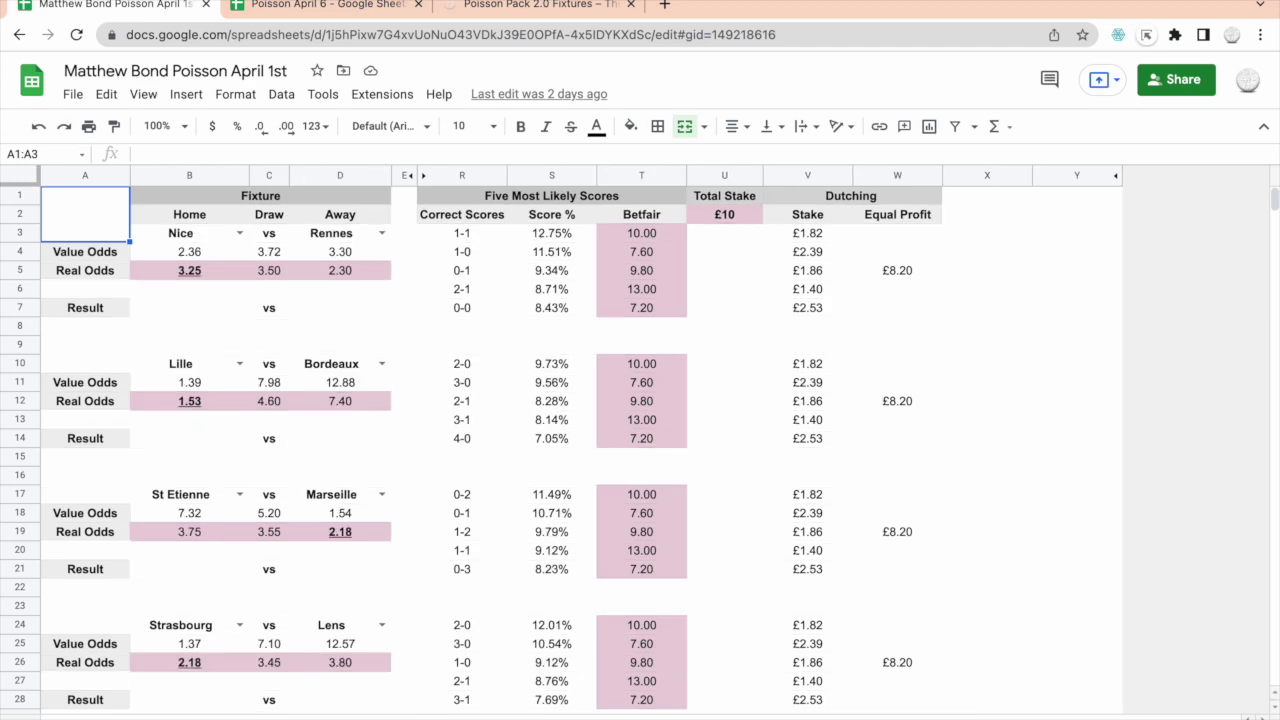
key(ctrl+shift+Page_Down)
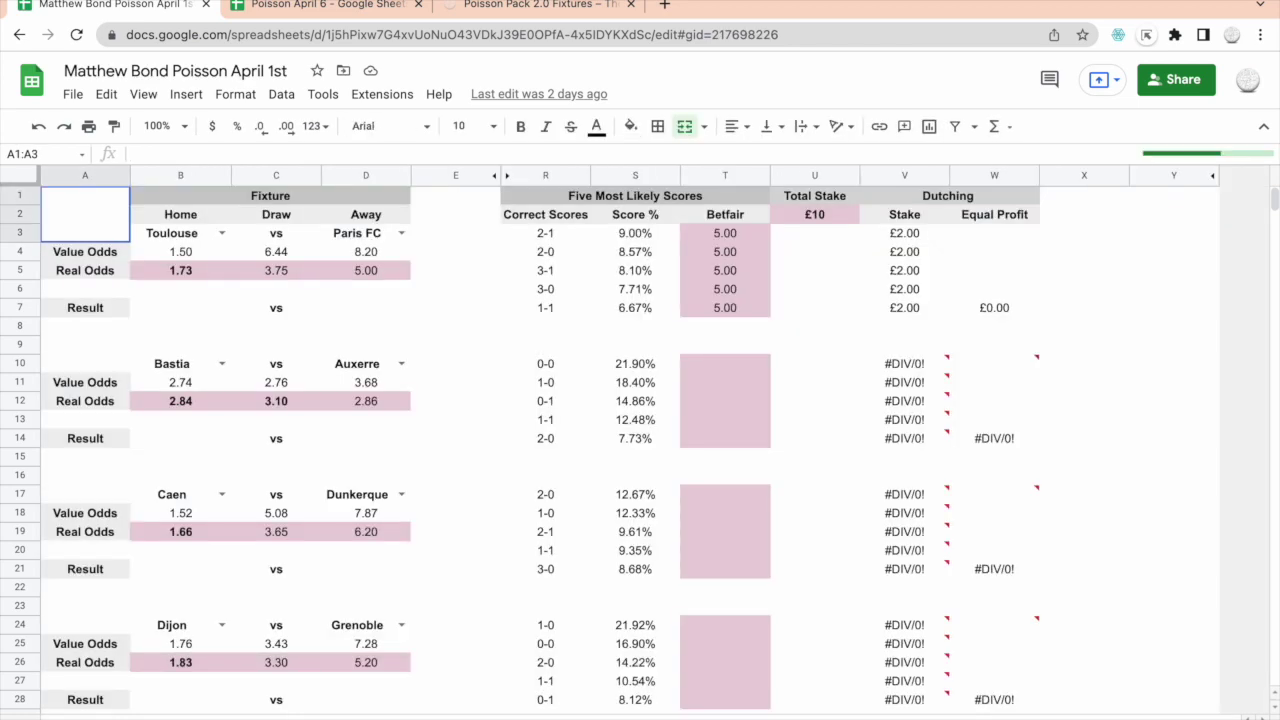
key(ctrl+shift+Page_Down)
key(ctrl+shift+Page_Down)
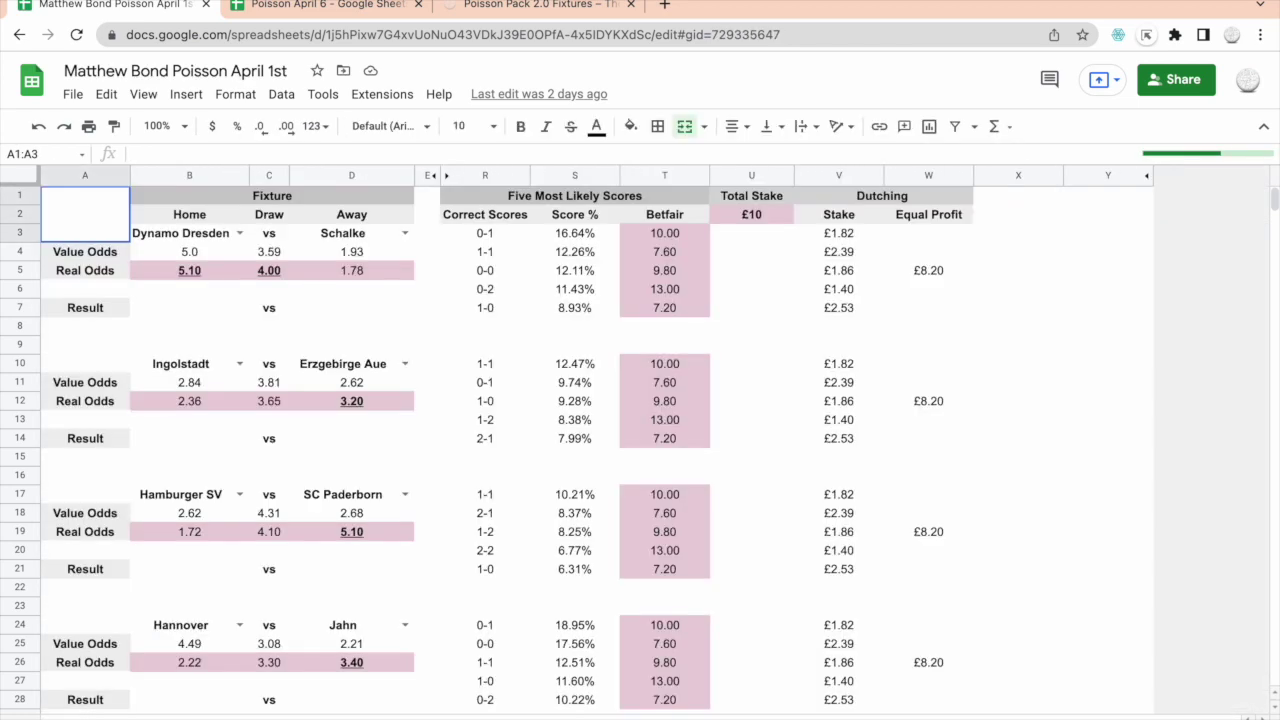
key(ctrl+shift+Page_Down)
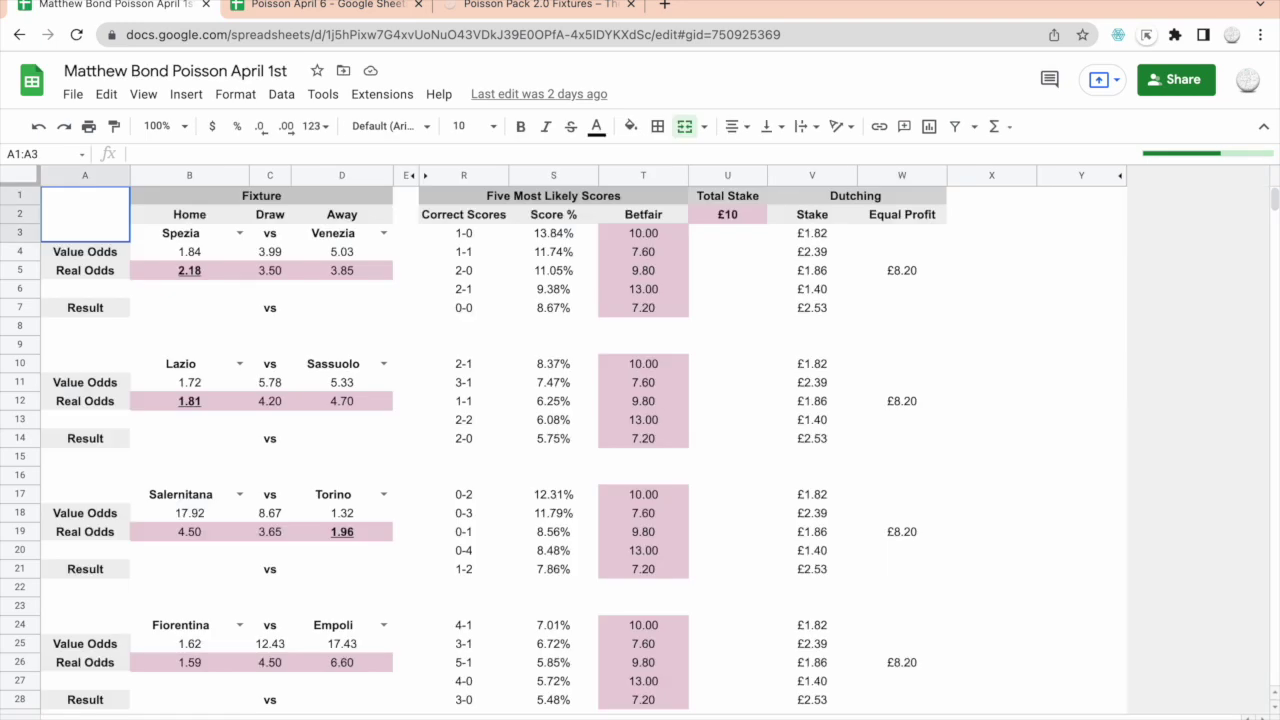
key(ctrl+shift+Page_Down)
key(ctrl+shift+Page_Down)
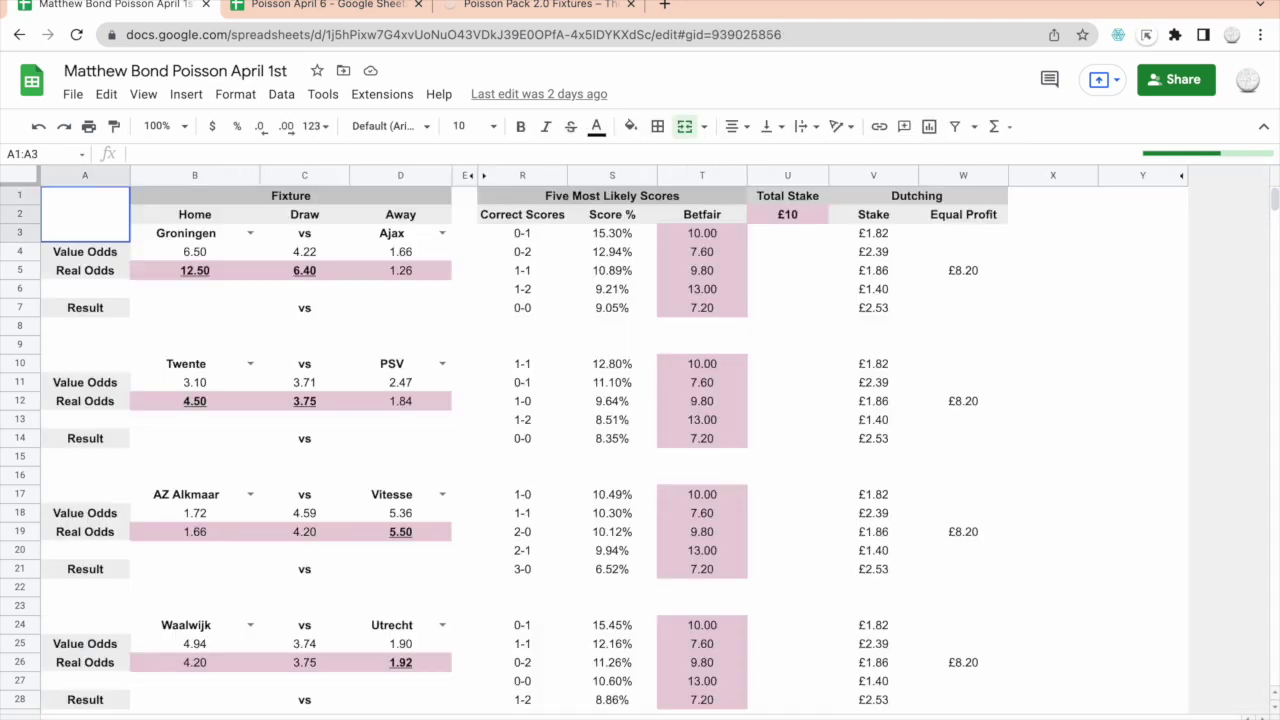
key(ctrl+shift+Page_Down)
key(ctrl+shift+Page_Down)
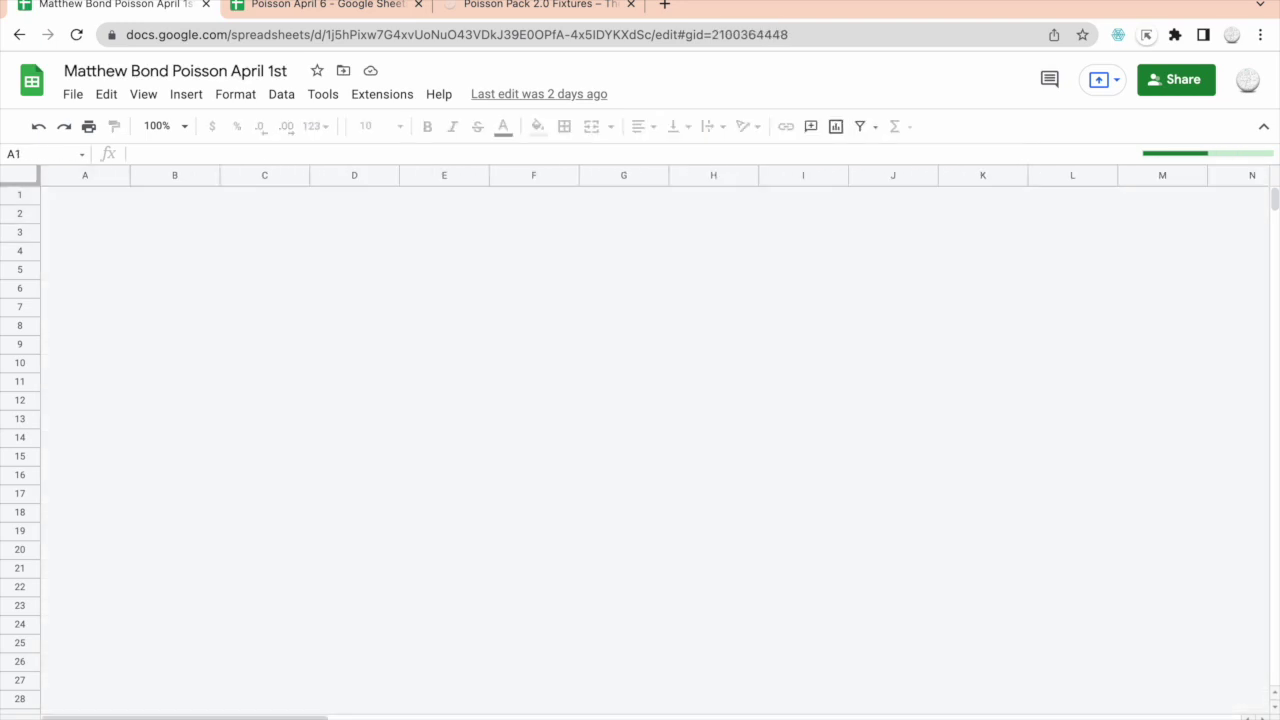
key(ctrl+shift+Page_Down)
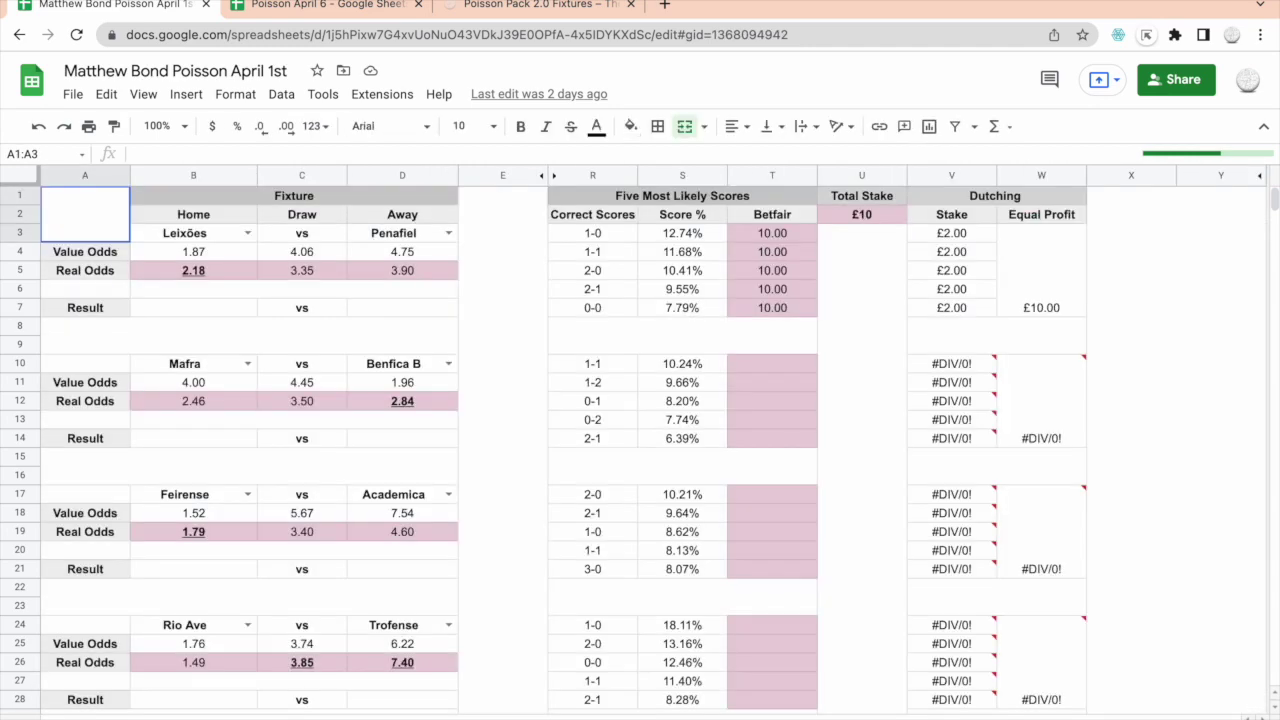
key(ctrl+shift+Page_Down)
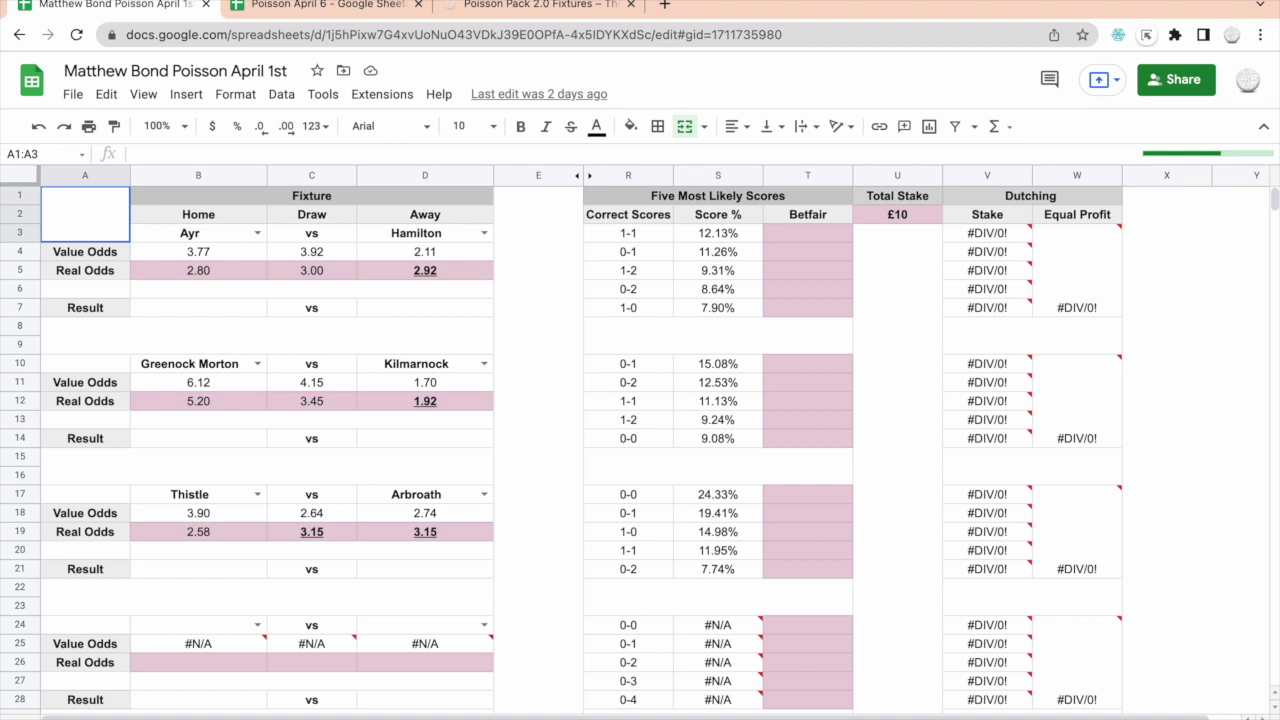
key(ctrl+shift+Page_Down)
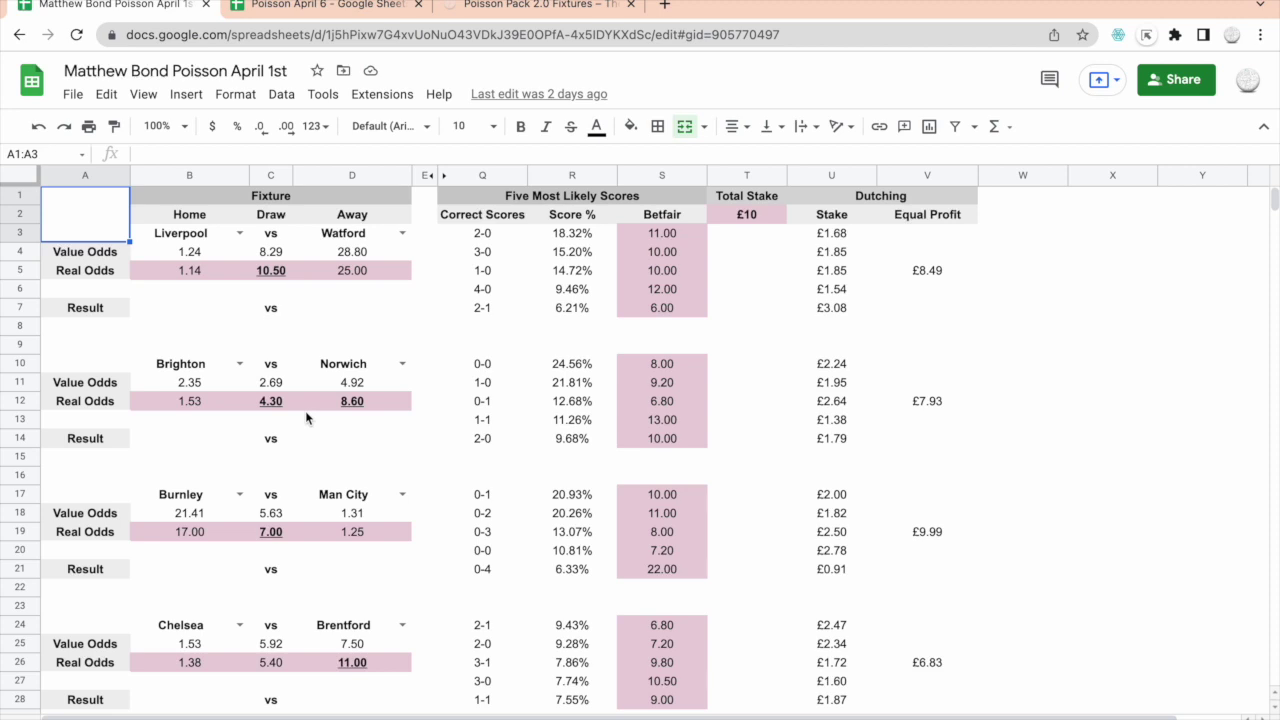
Set the first fixture to Crystal Palace at home against Aston Villa away.
click(239, 234)
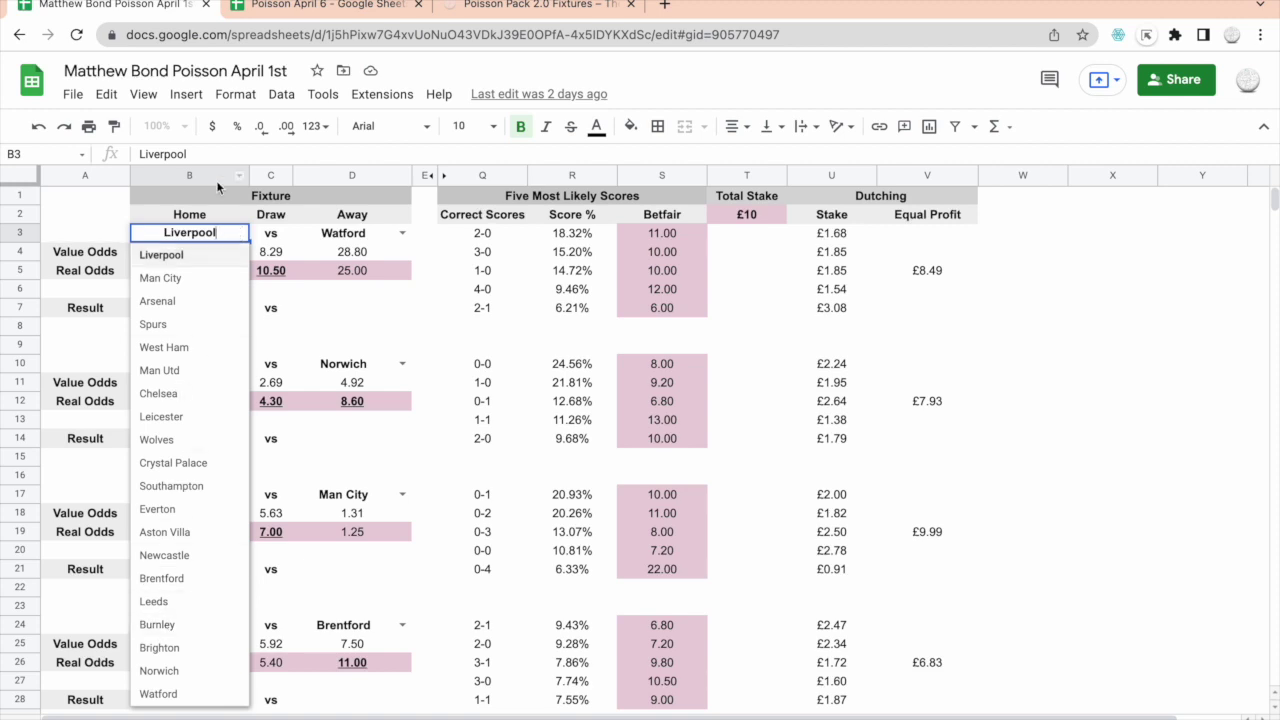
click(161, 464)
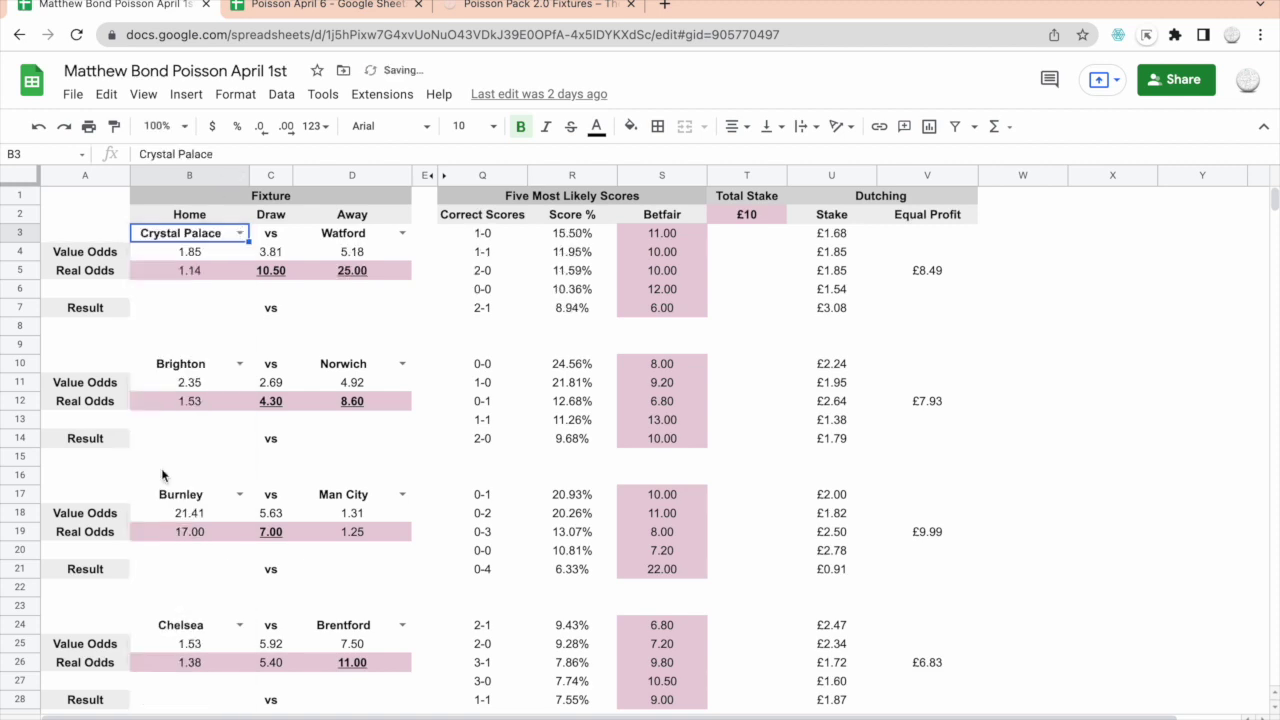
click(402, 233)
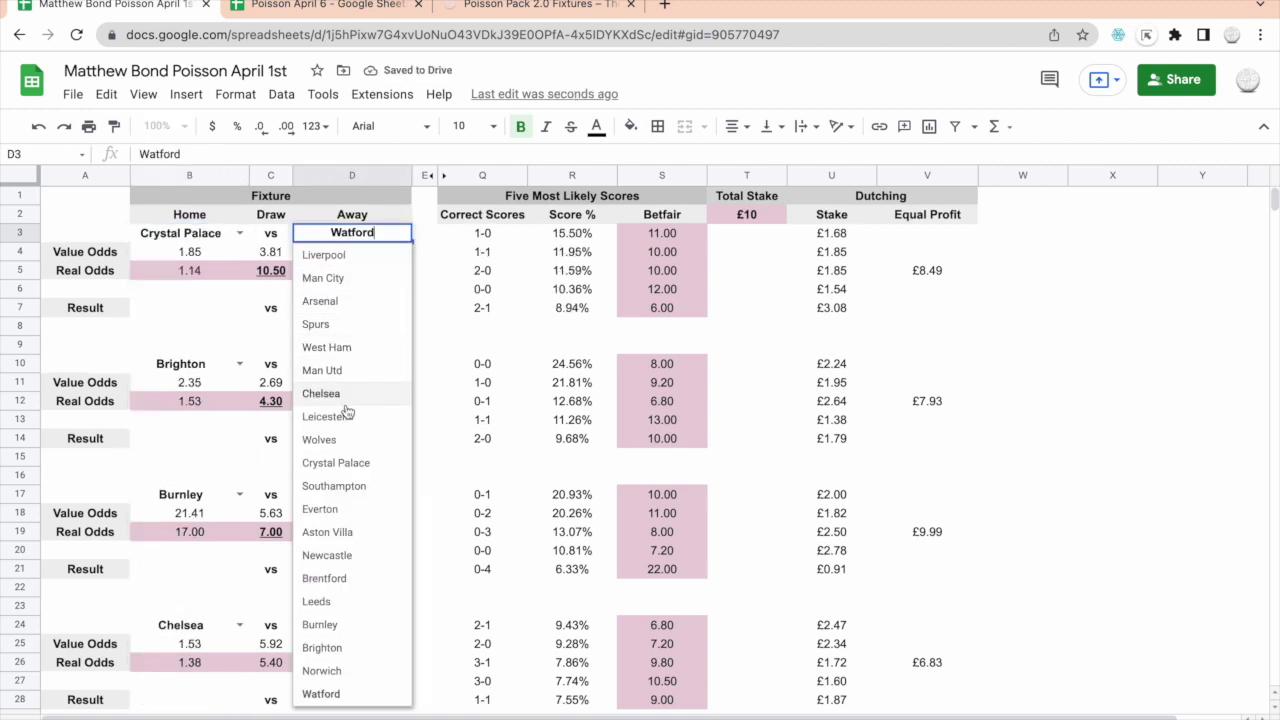
click(350, 532)
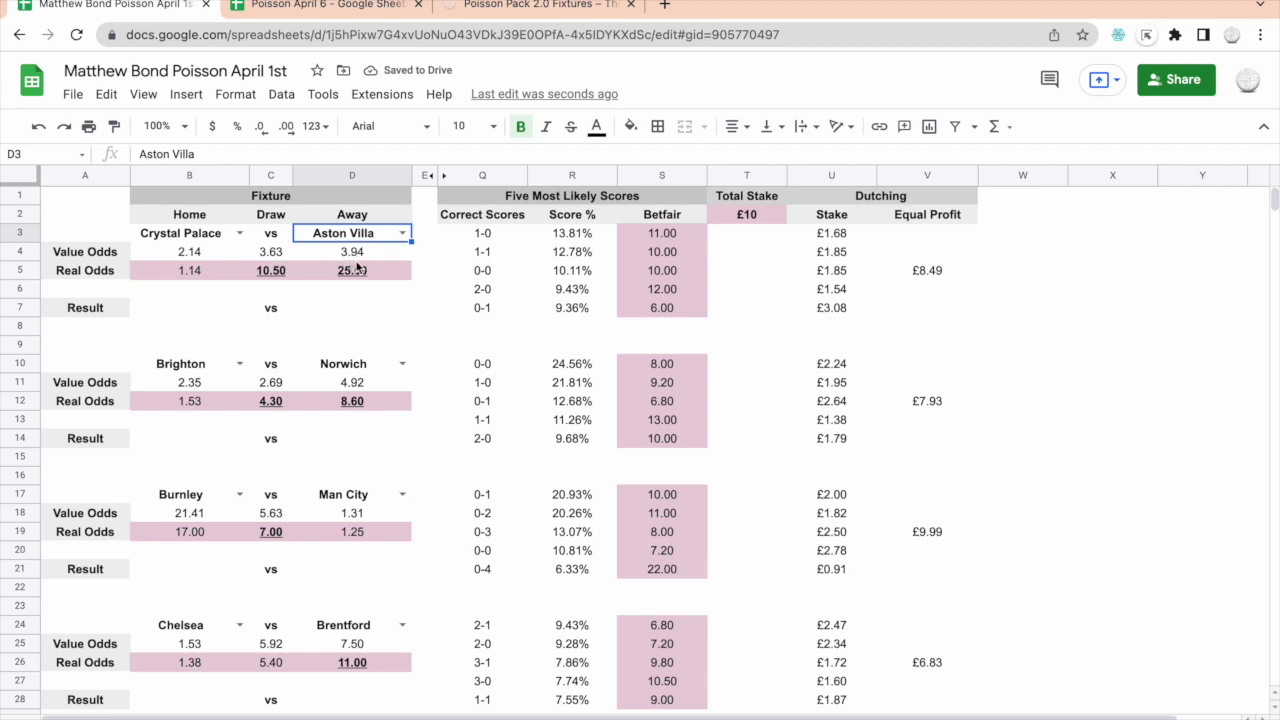
Examine the home, draw and away value odds for the Crystal Palace vs Aston Villa fixture.
click(305, 255)
drag(305, 255, 198, 255)
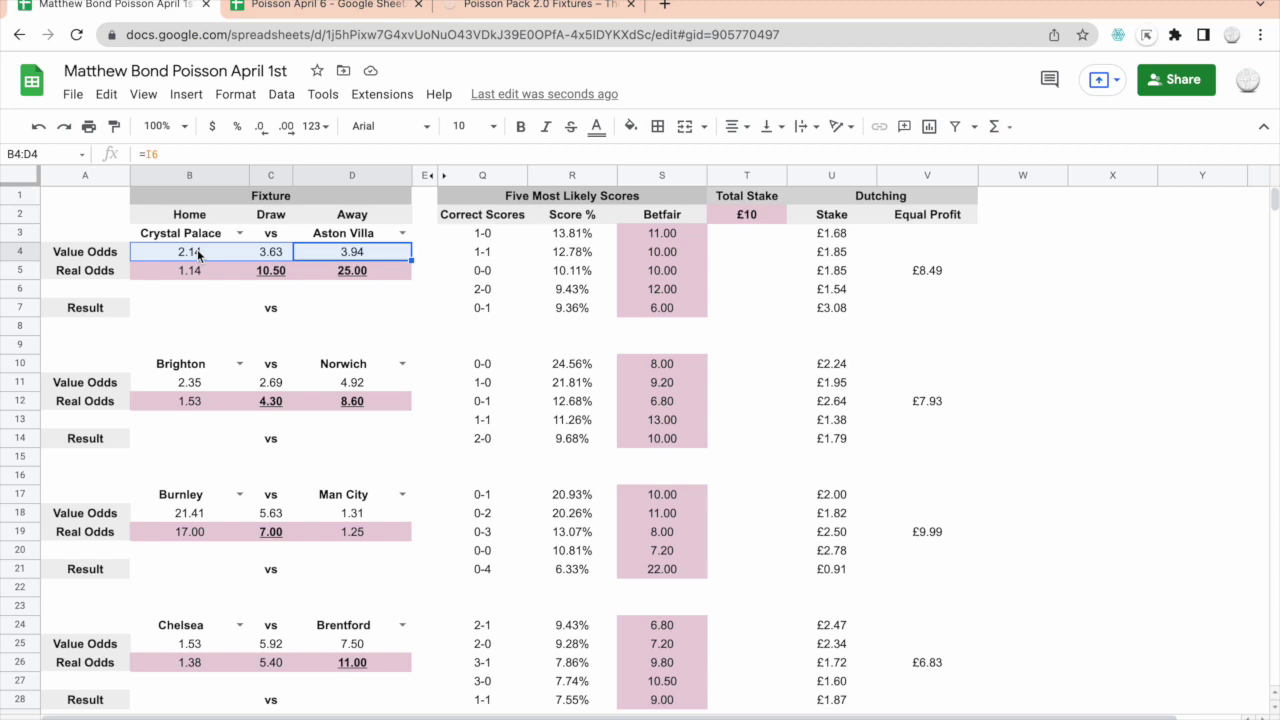
click(198, 256)
click(271, 268)
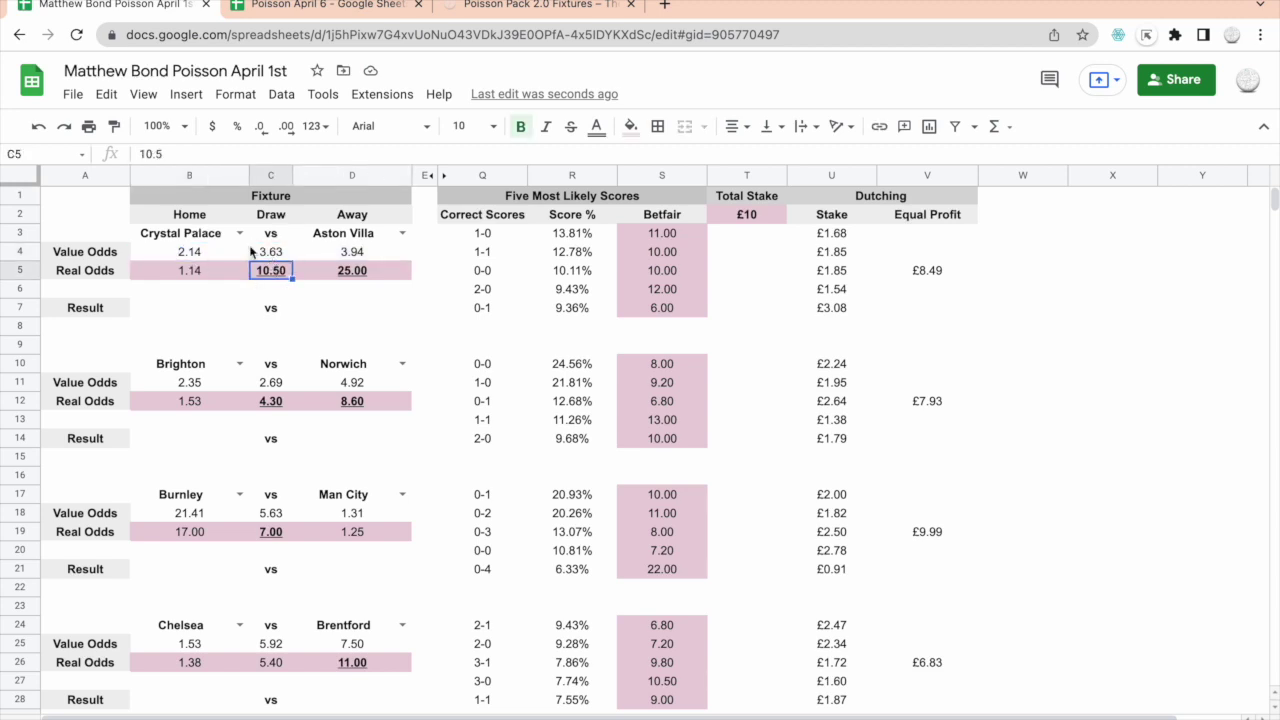
click(190, 253)
click(90, 254)
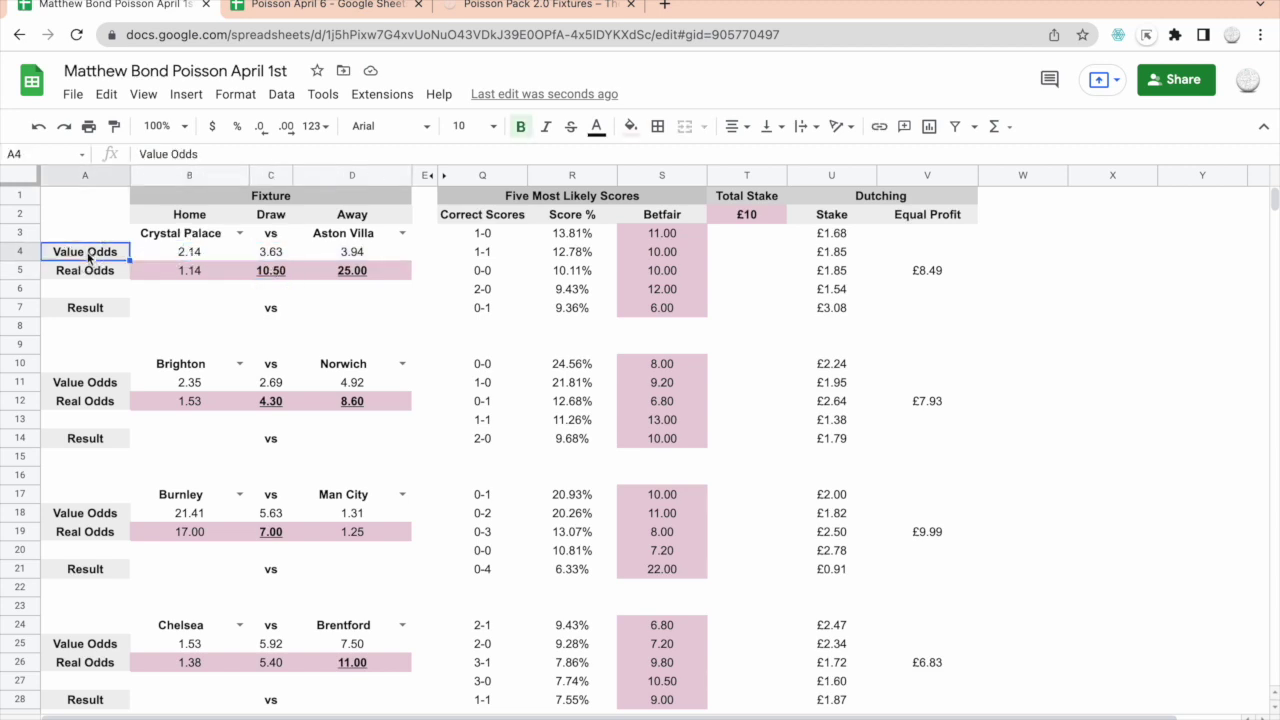
click(190, 250)
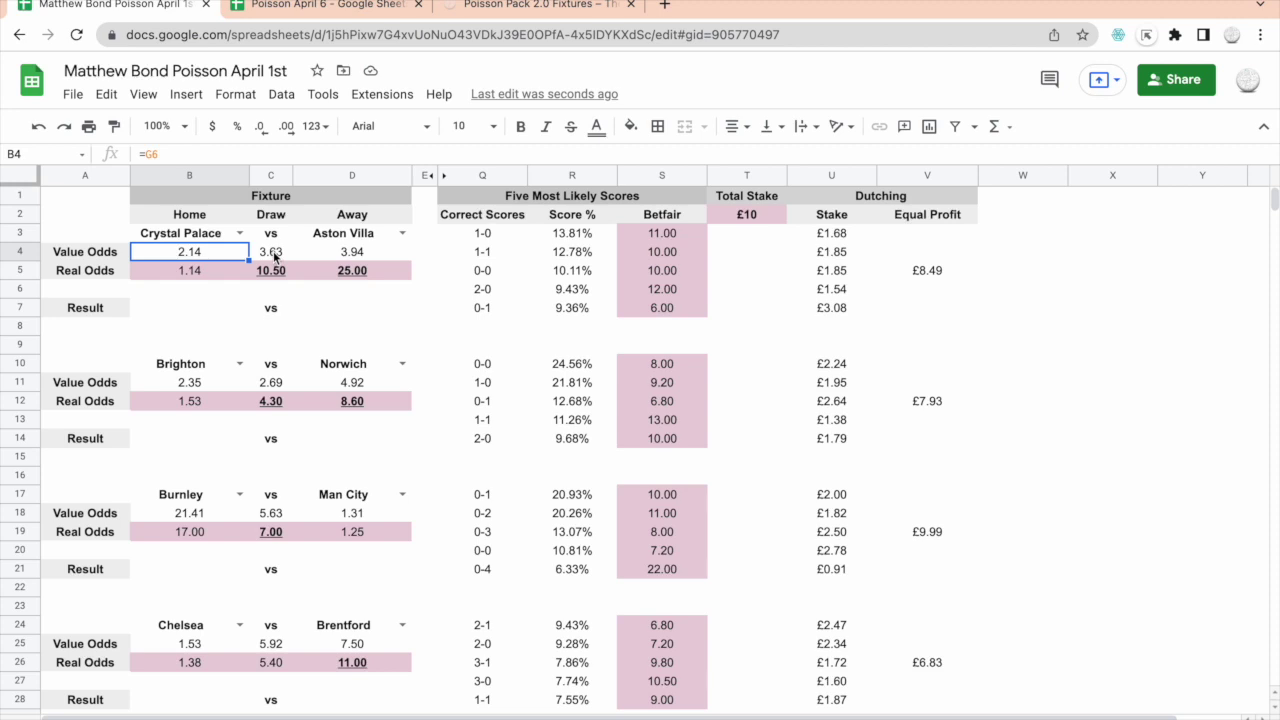
Enter the real odds for Crystal Palace vs Aston Villa: 3.10 home, 3.5 draw and 2.8 away.
click(206, 274)
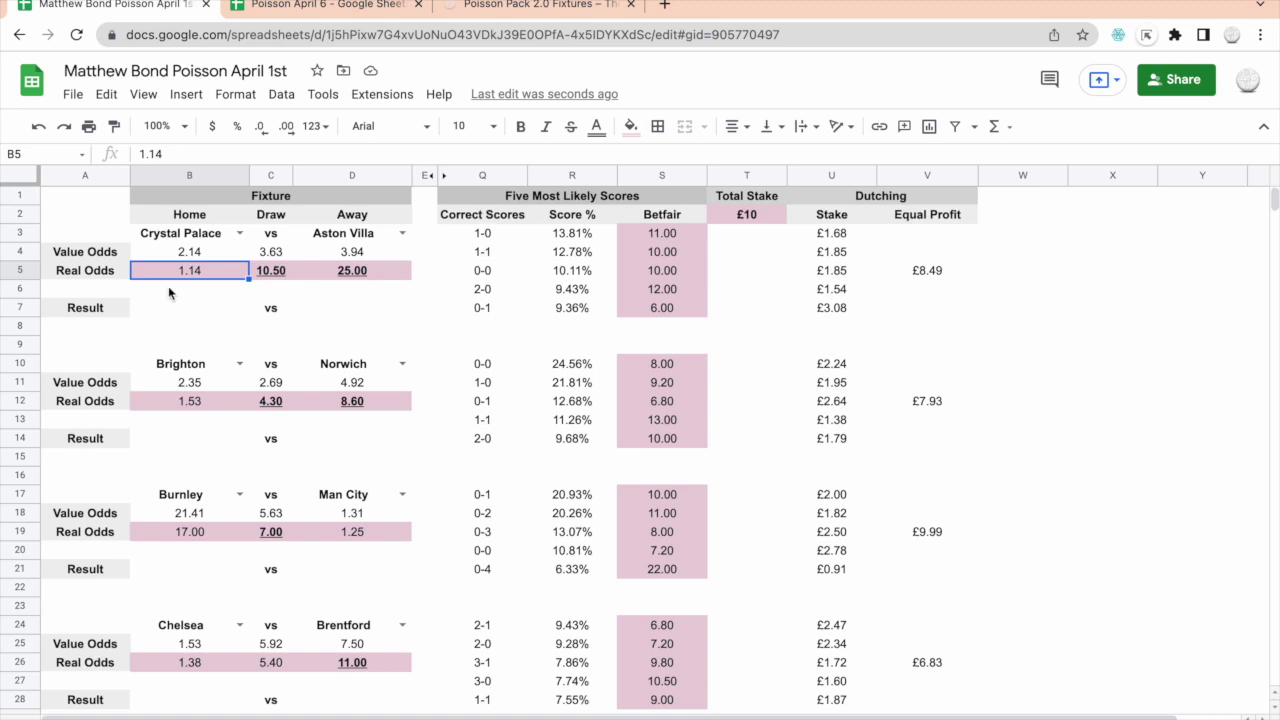
text(3.10)
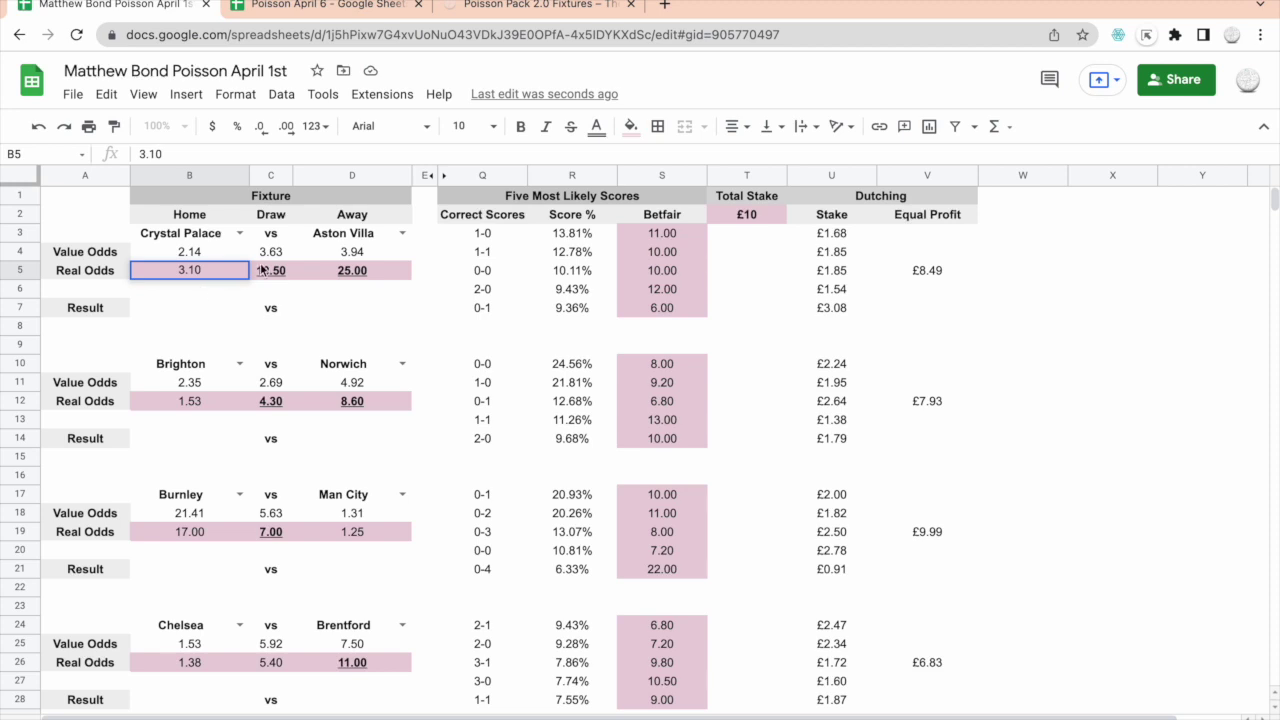
click(264, 268)
text(3.)
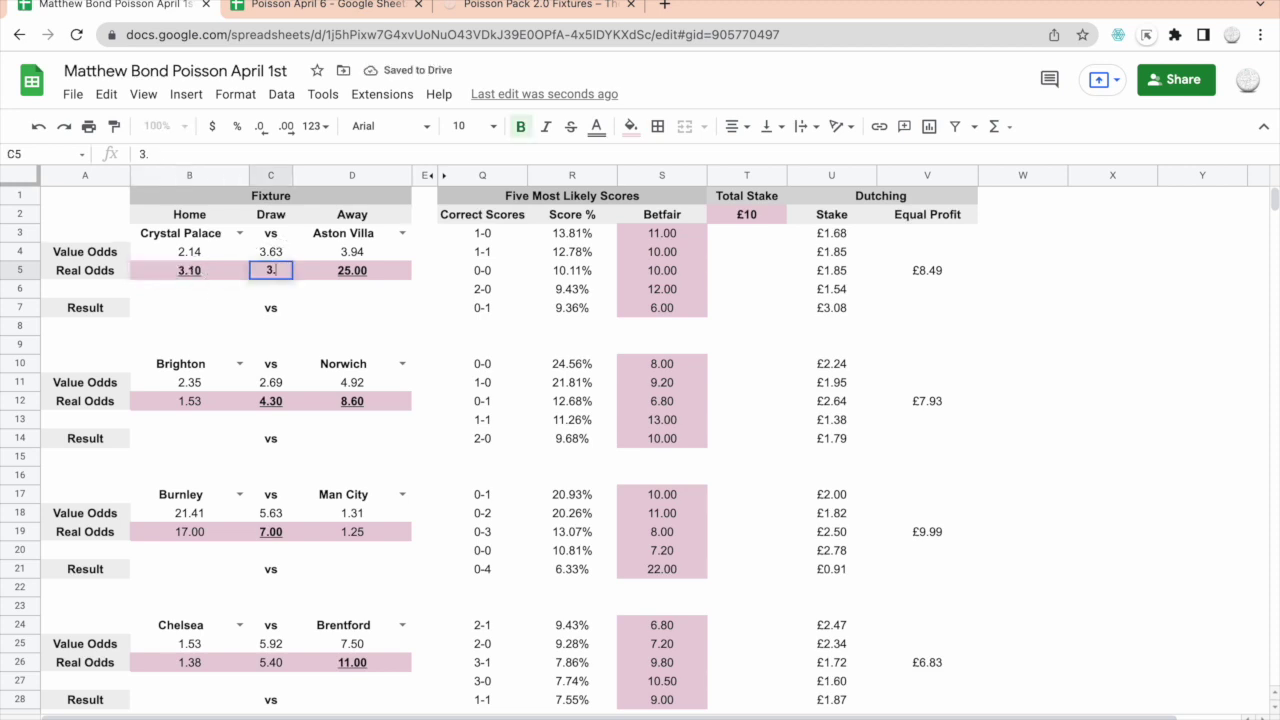
text(5)
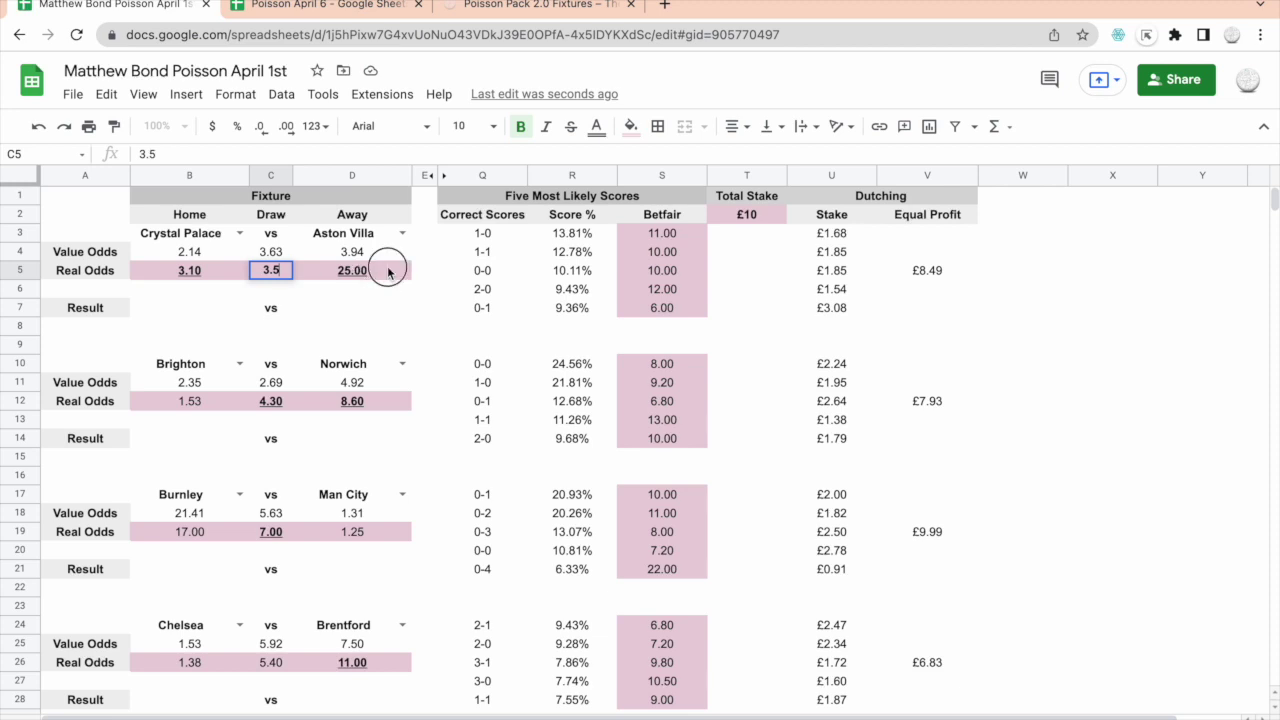
click(387, 268)
text(2.8)
click(377, 339)
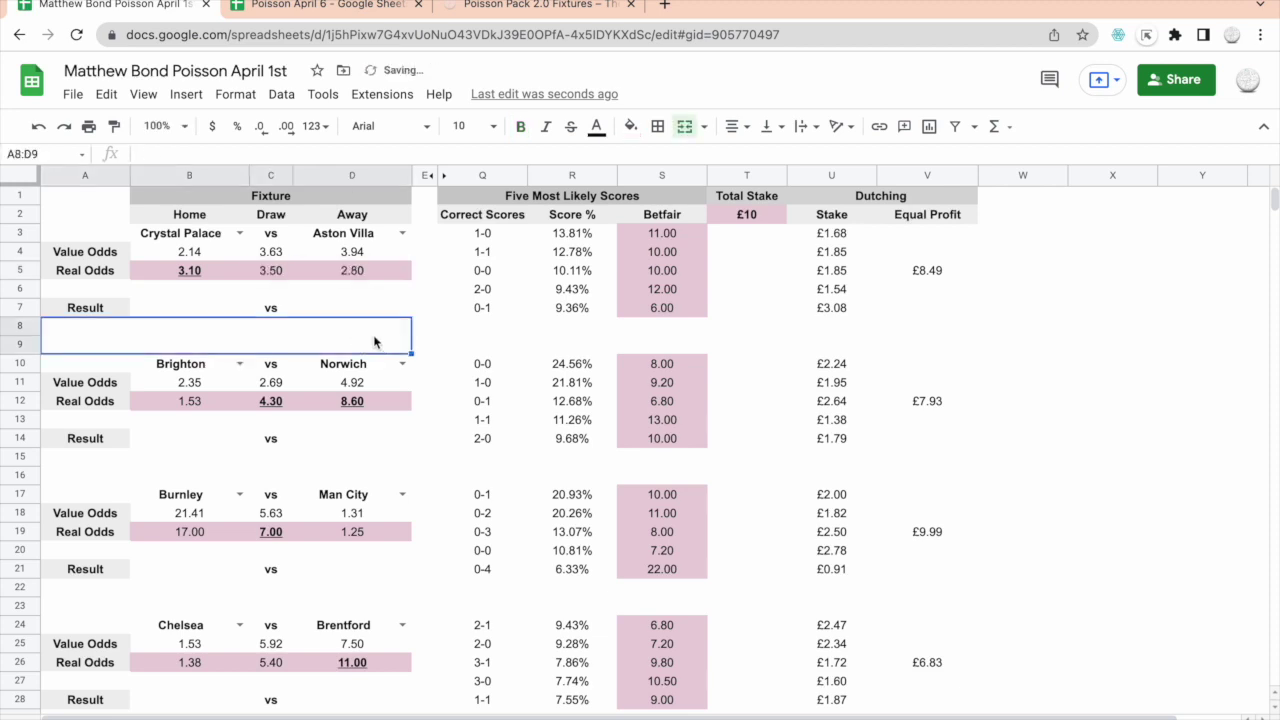
Compare the real odds with the value odds for the Crystal Palace vs Aston Villa fixture.
click(188, 275)
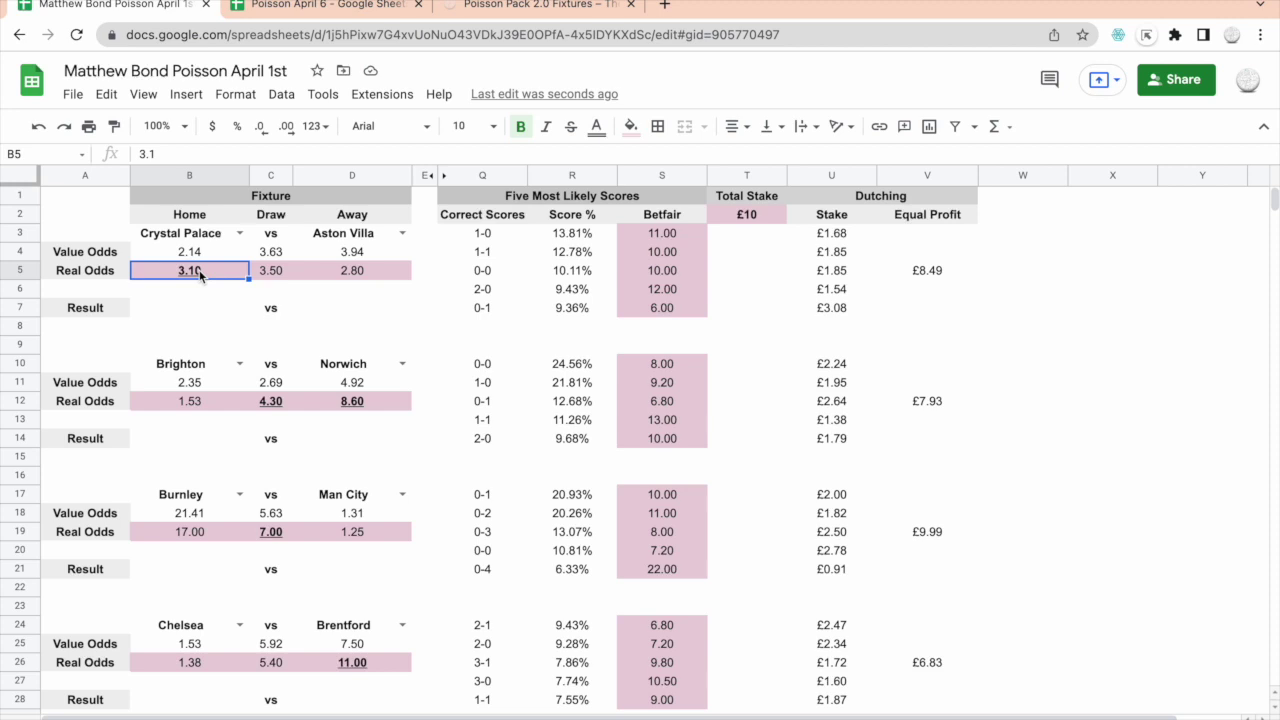
click(195, 254)
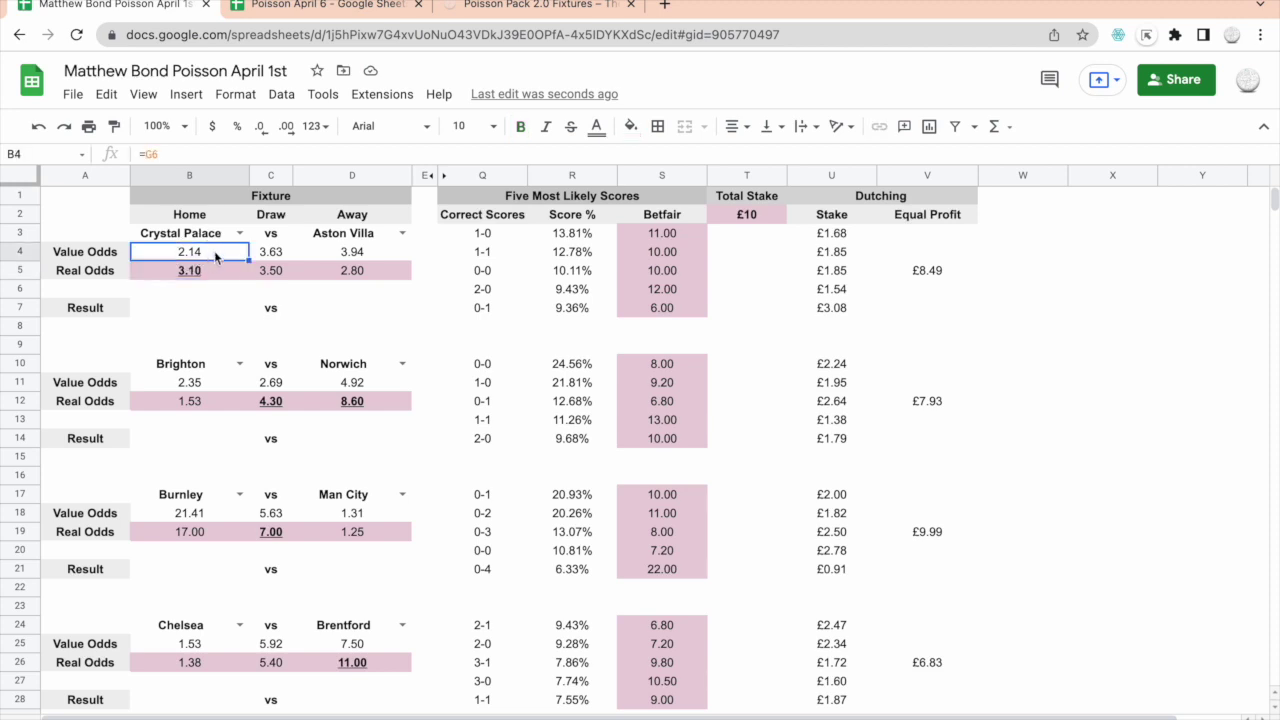
click(201, 270)
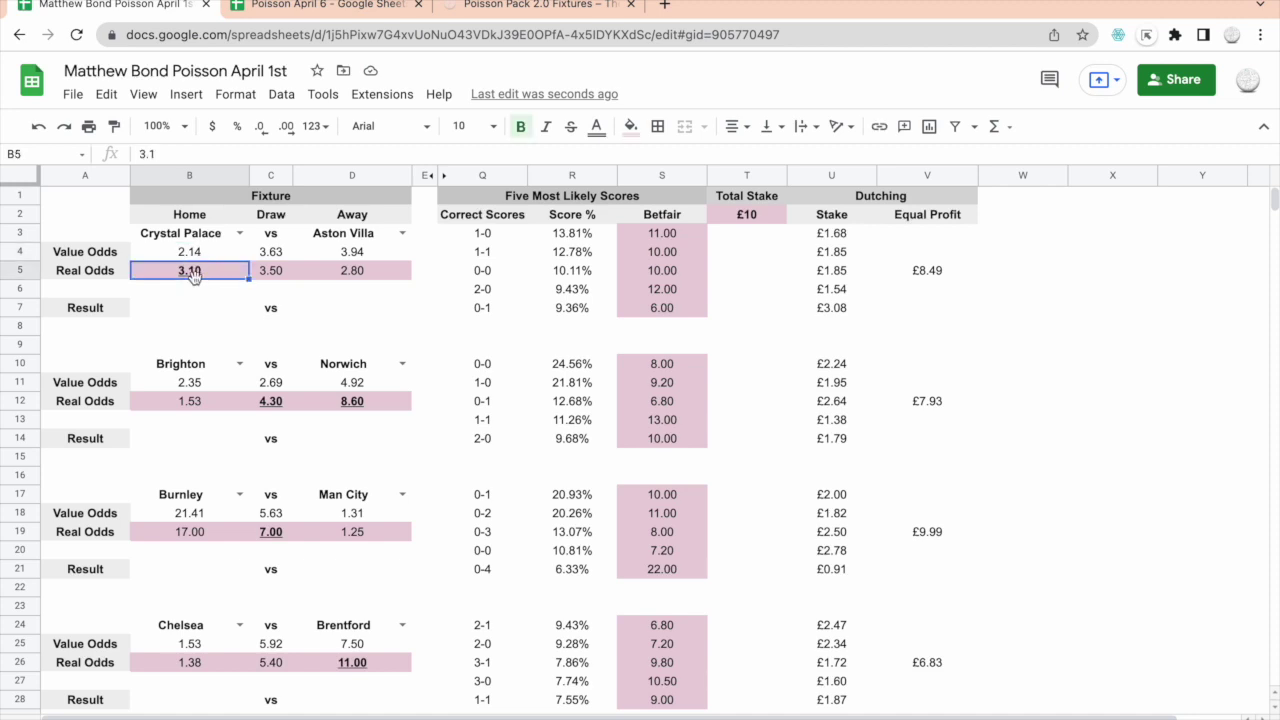
click(200, 256)
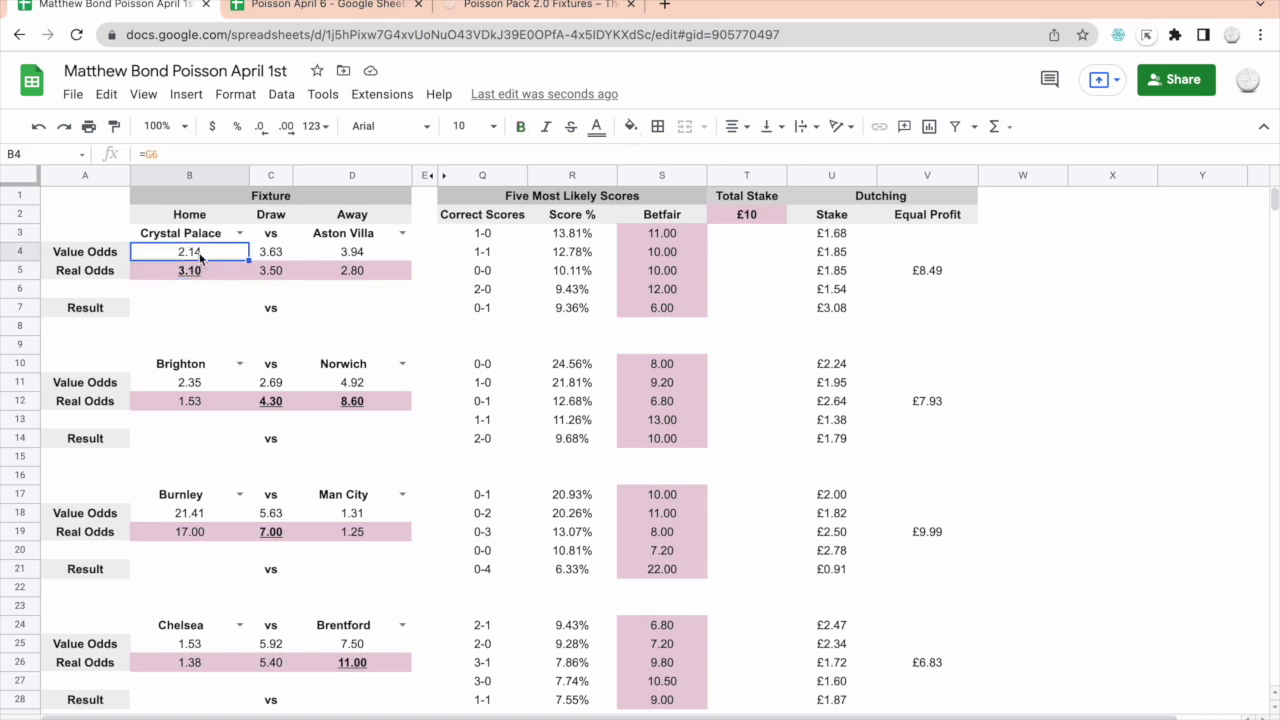
click(196, 275)
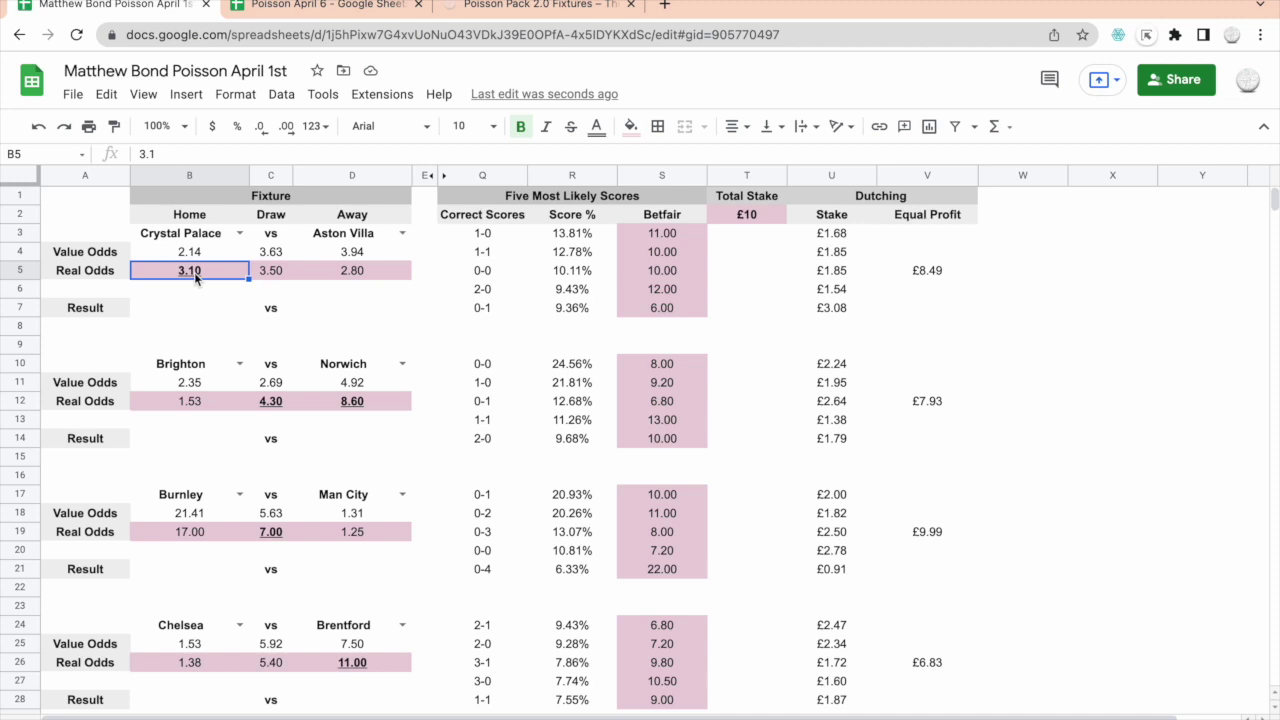
click(207, 250)
click(352, 257)
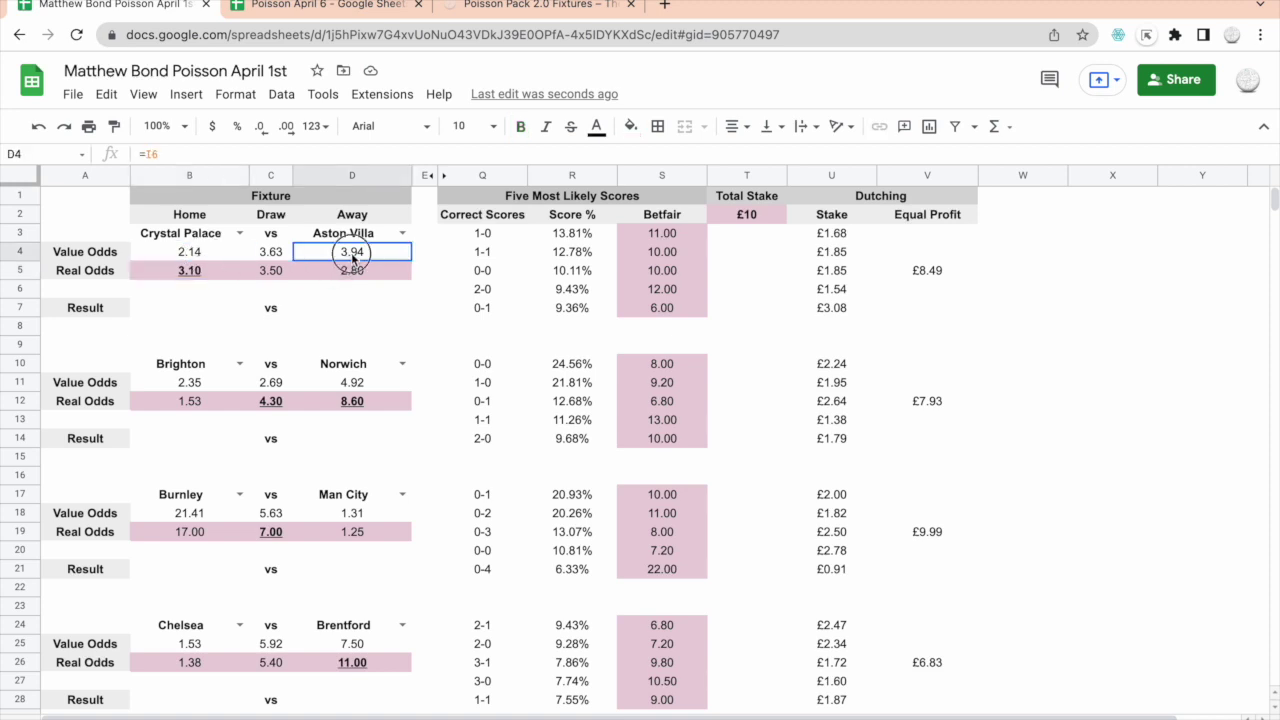
click(199, 270)
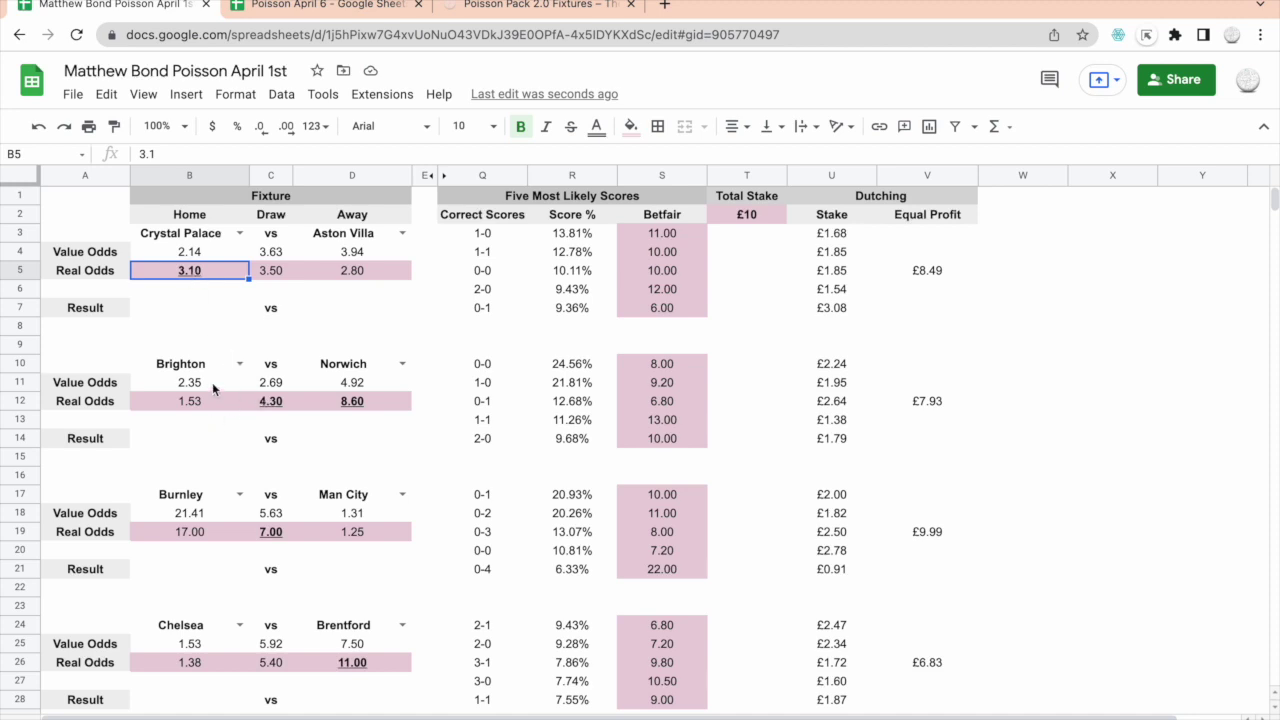
Compare the value odds with the real odds for the Brighton vs Norwich fixture.
click(362, 388)
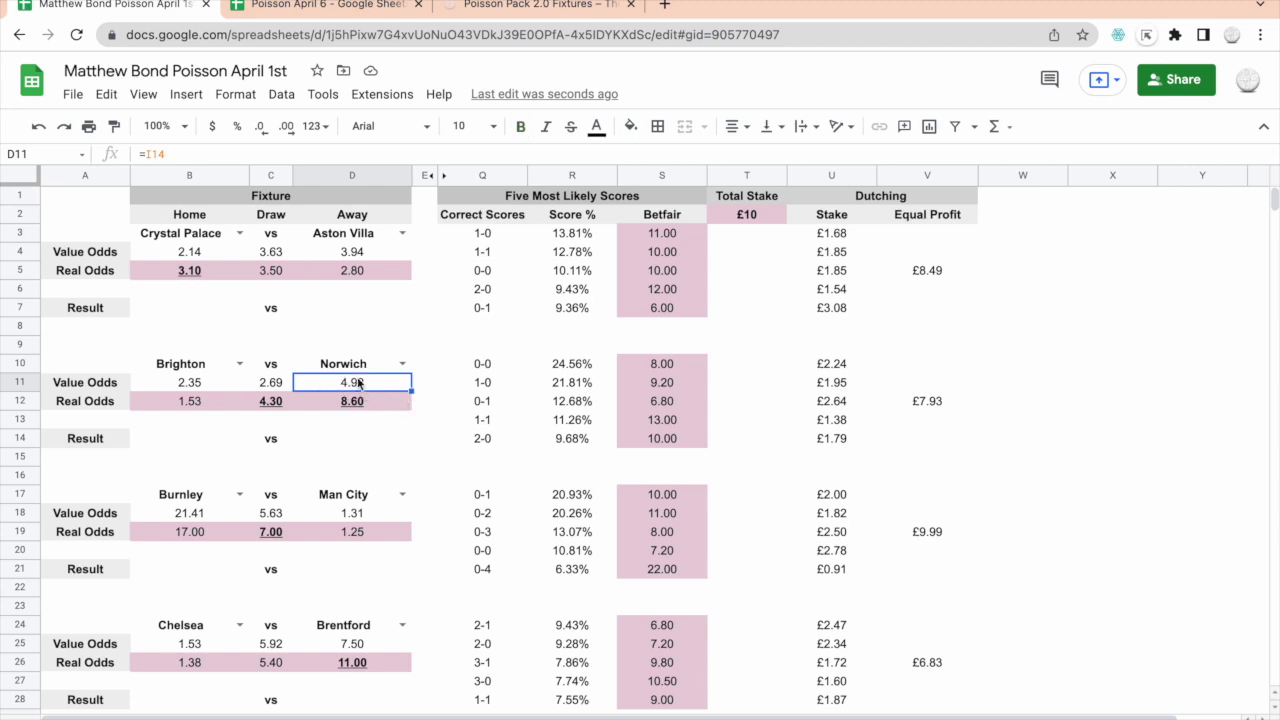
click(198, 387)
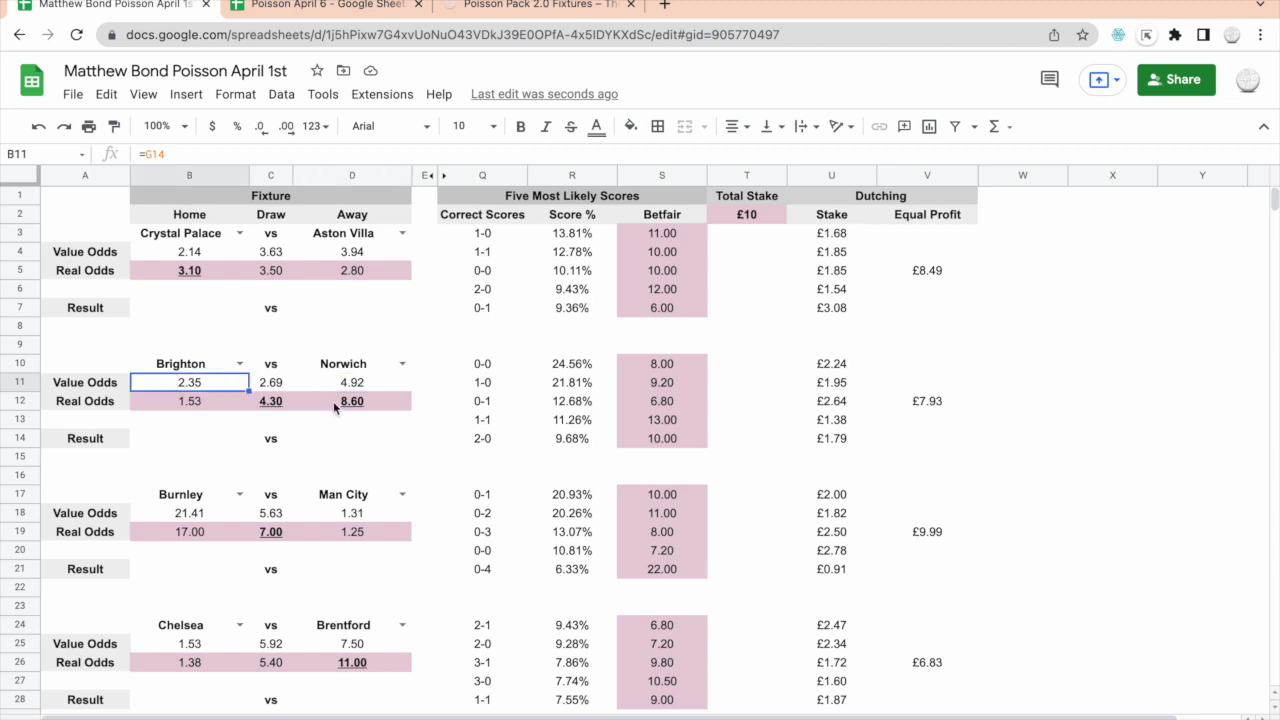
click(206, 403)
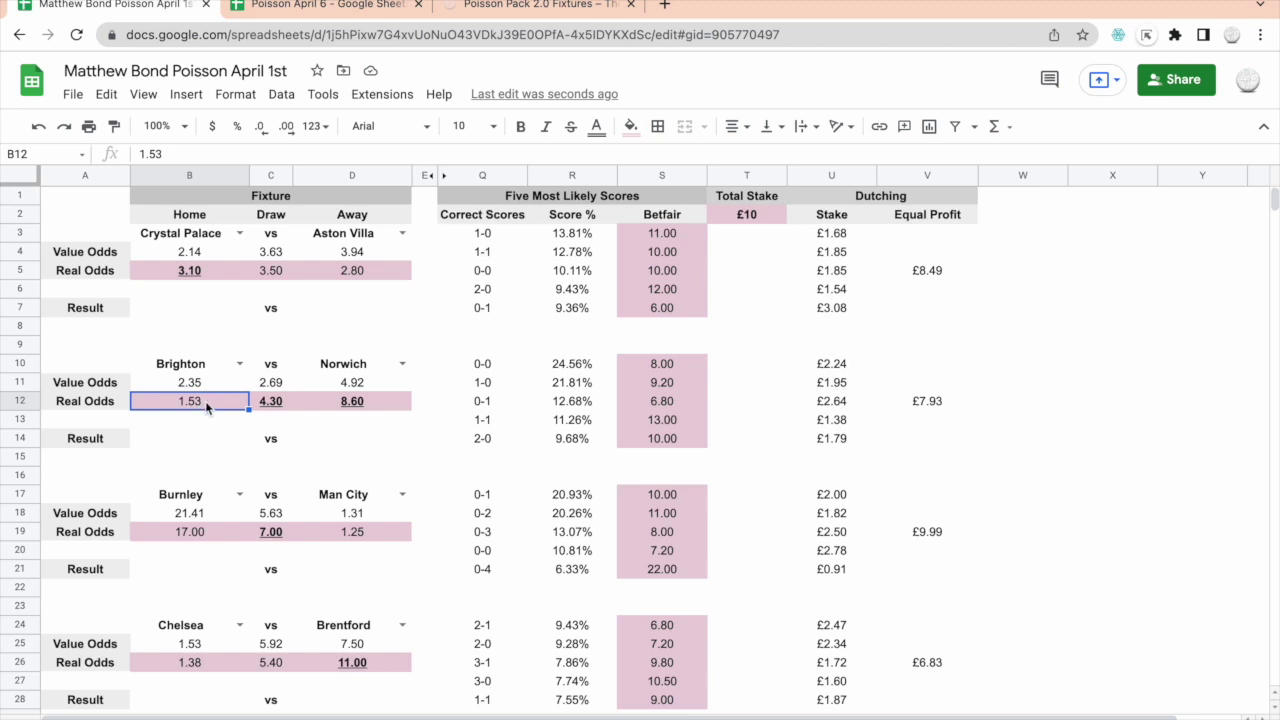
click(195, 389)
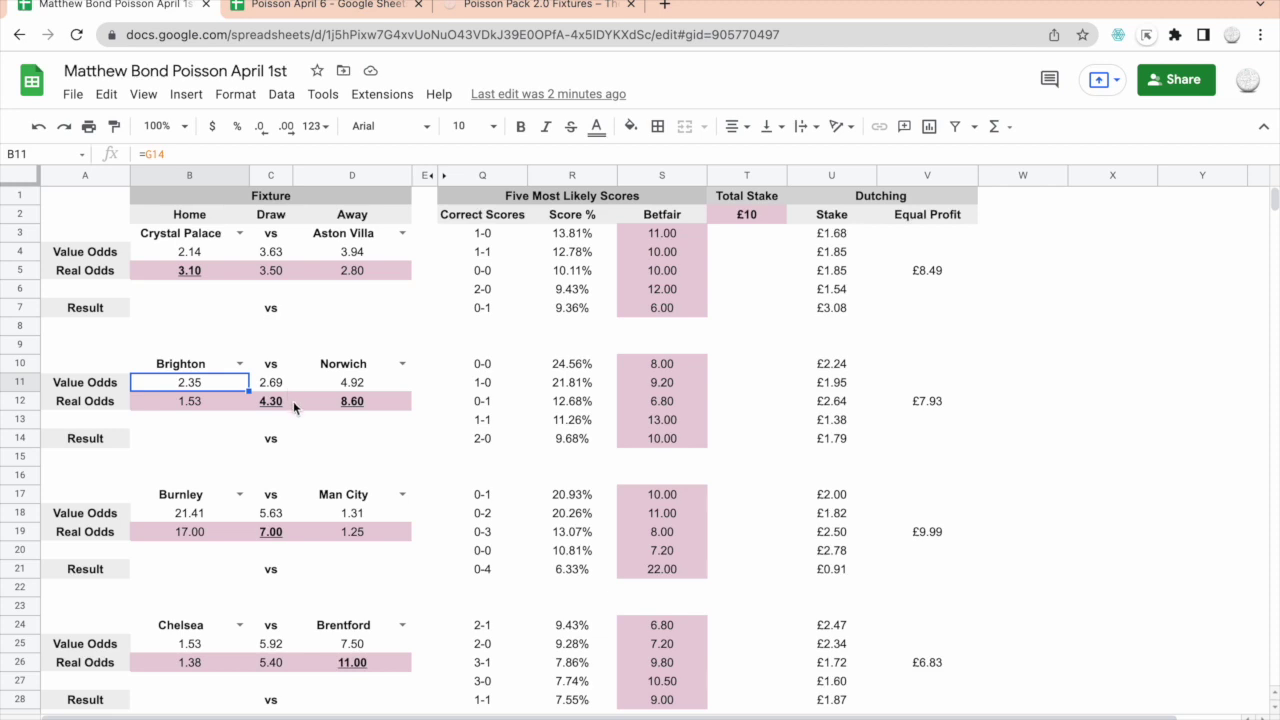
Compare the away and draw value odds with their real odds in the Brighton vs Norwich fixture.
click(359, 402)
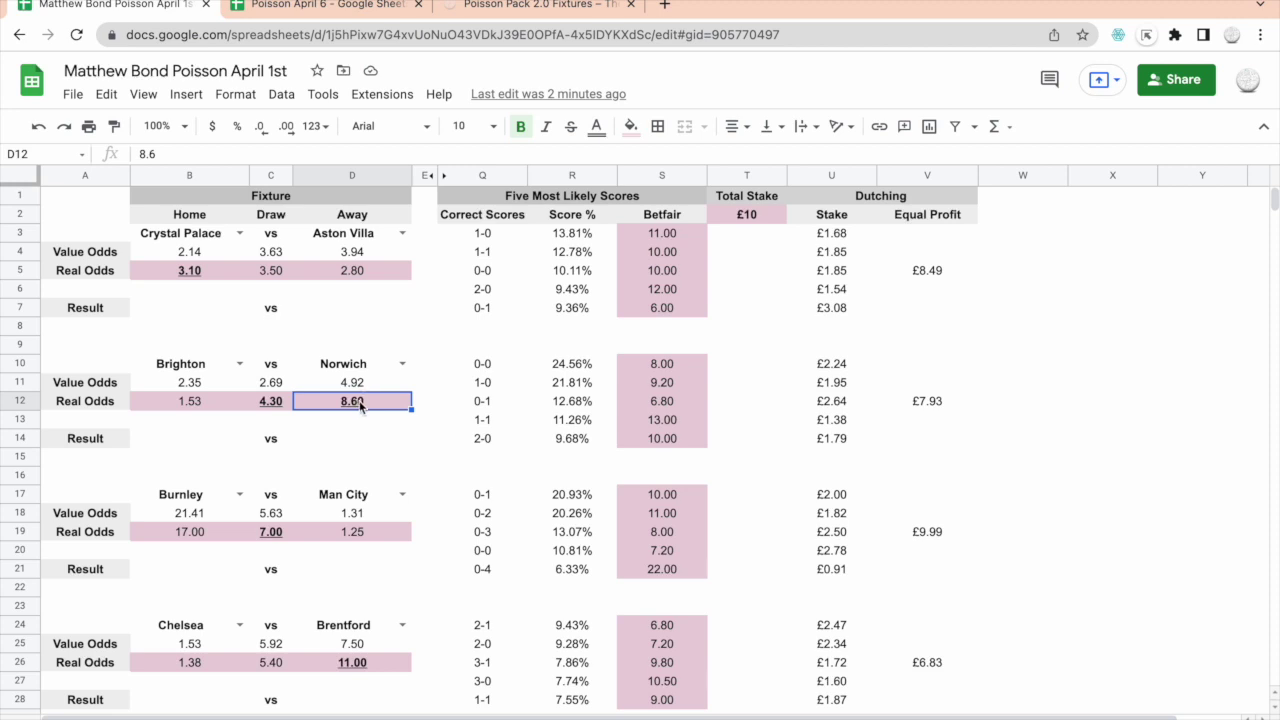
click(360, 384)
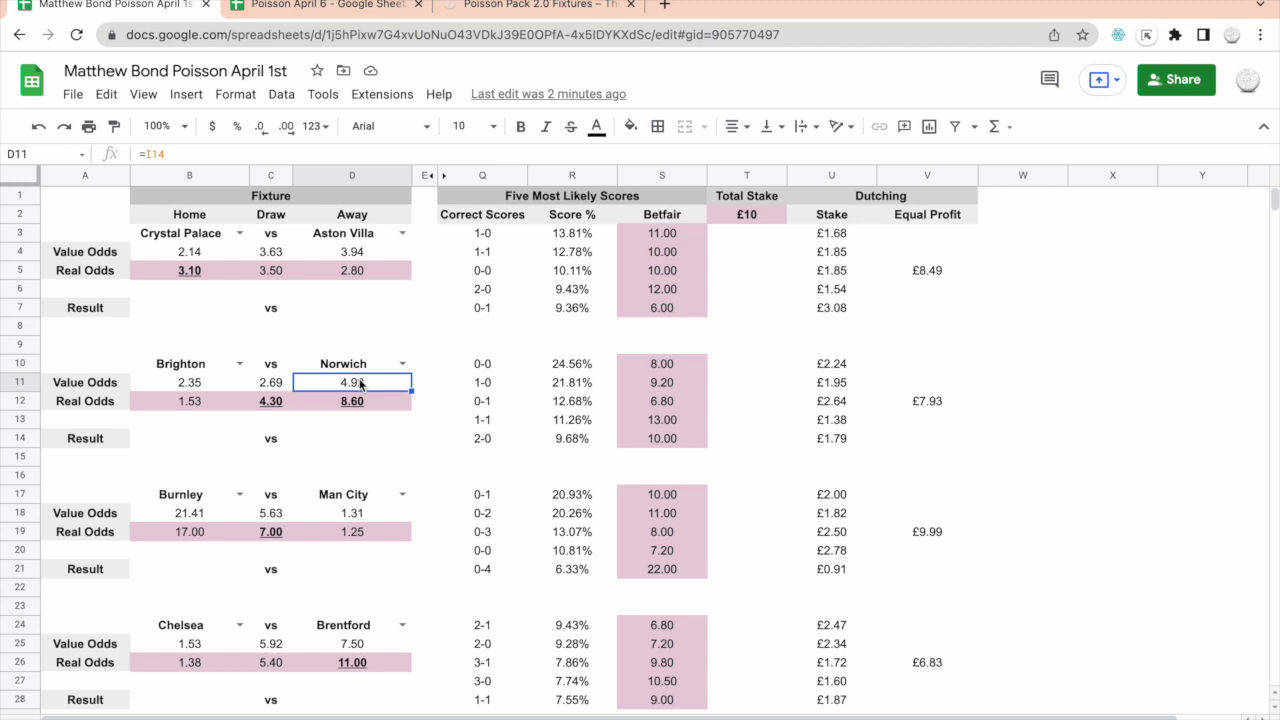
click(357, 402)
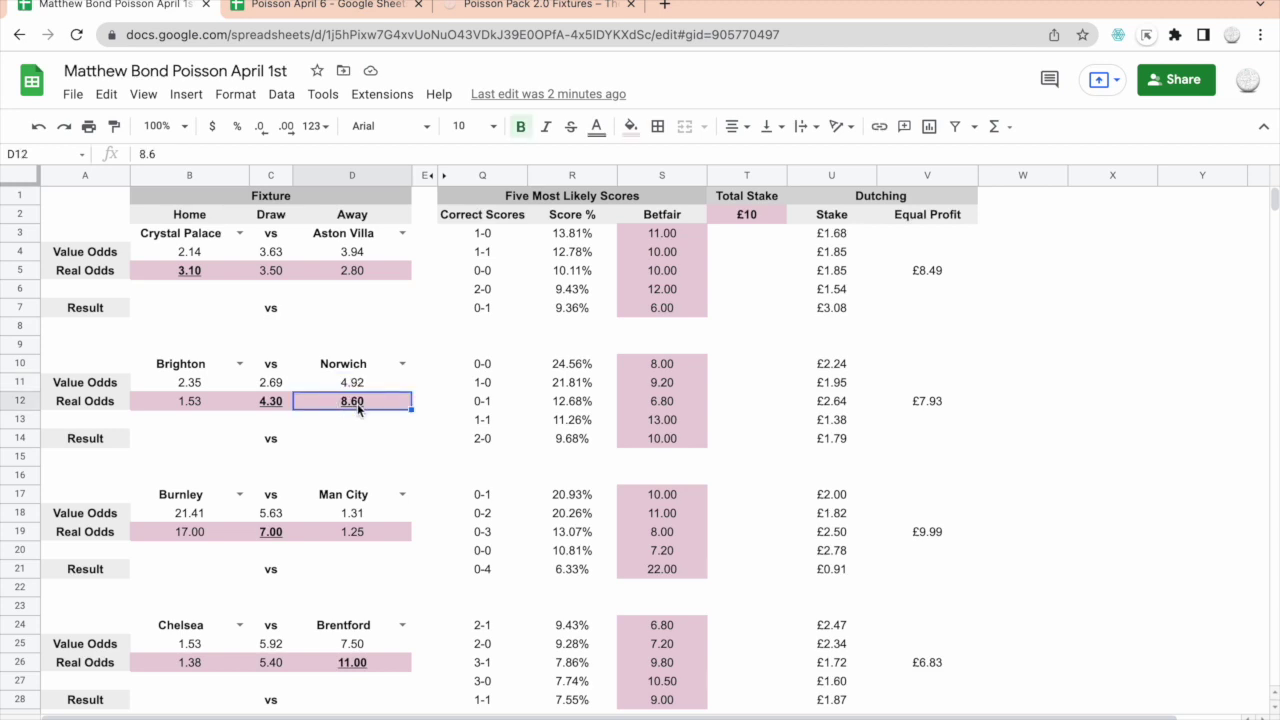
click(359, 388)
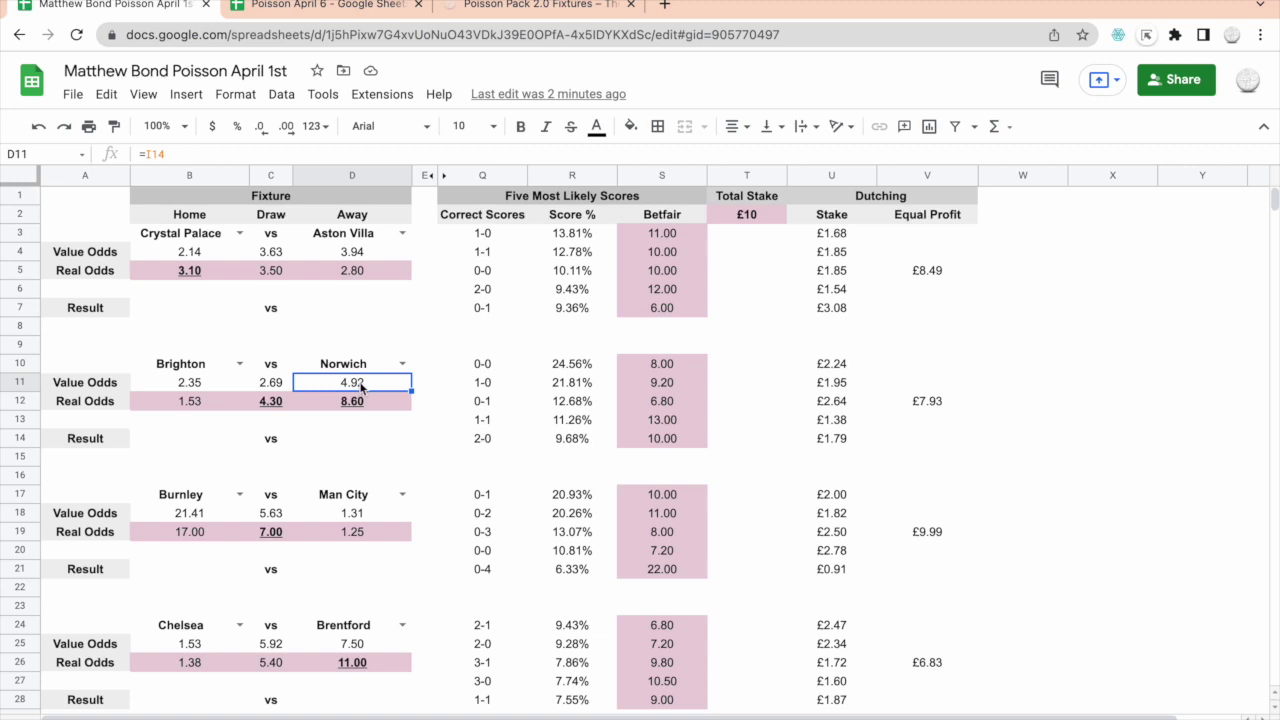
click(360, 405)
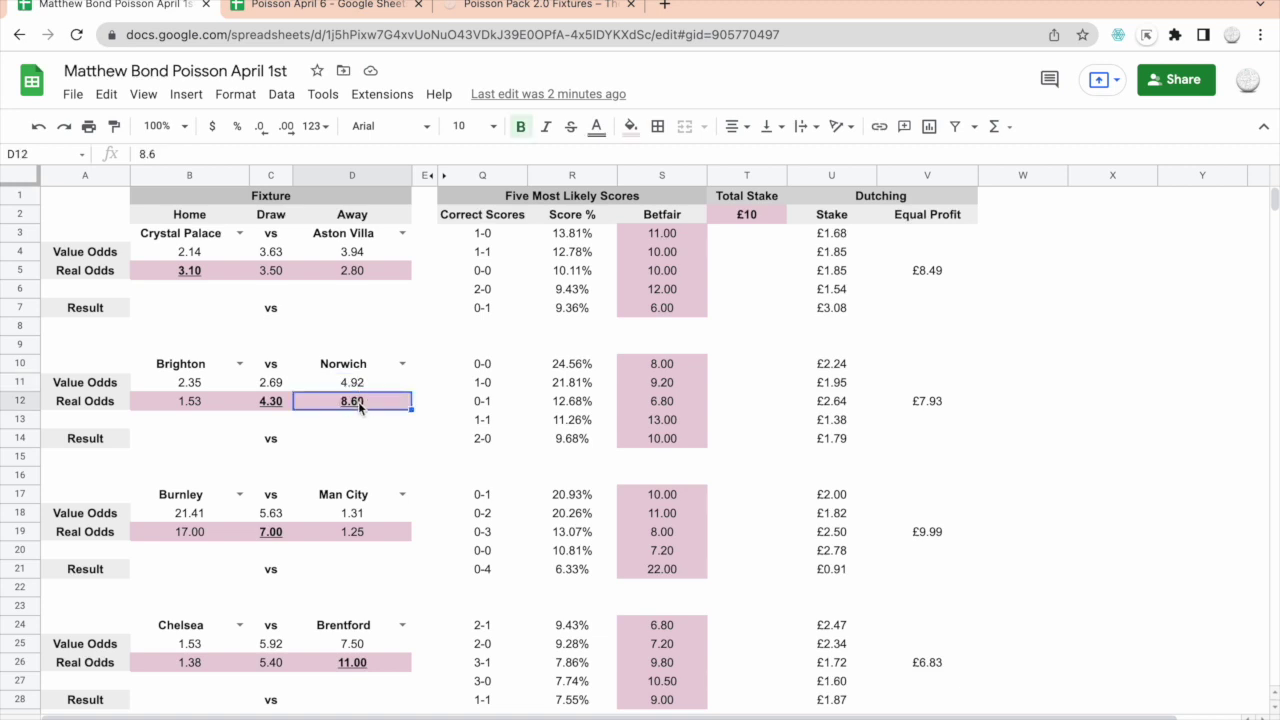
click(274, 385)
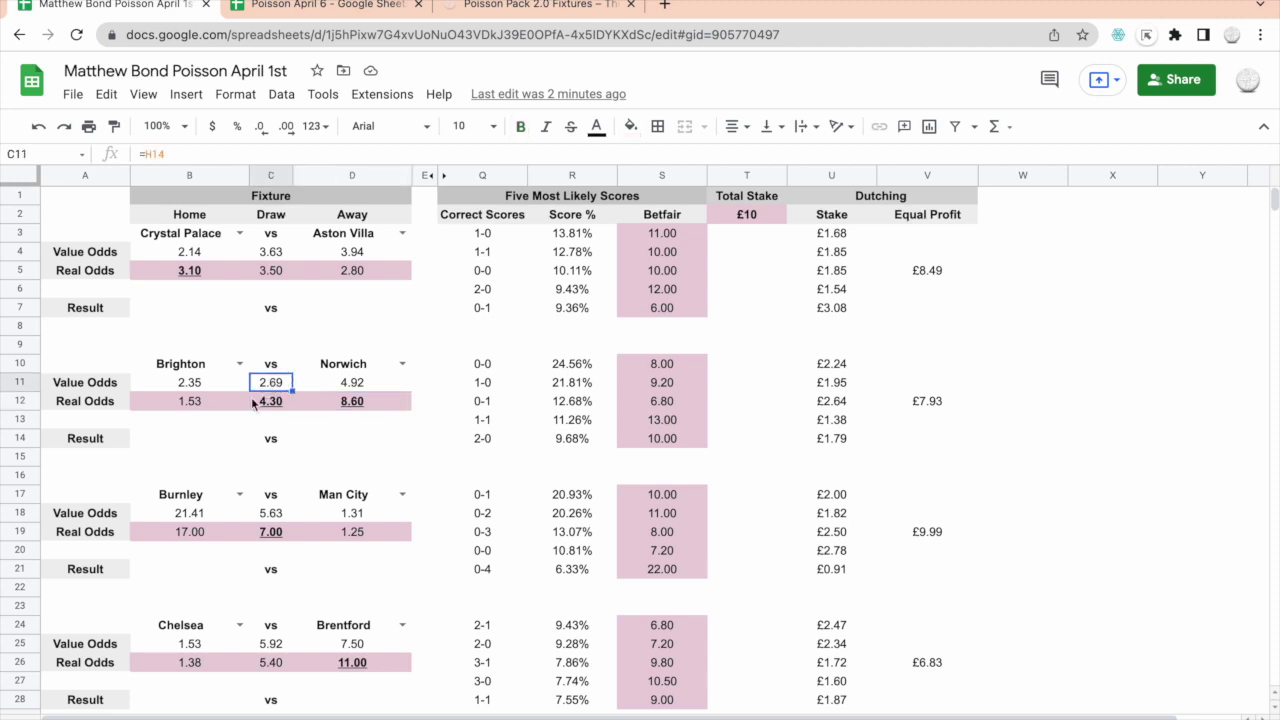
click(280, 403)
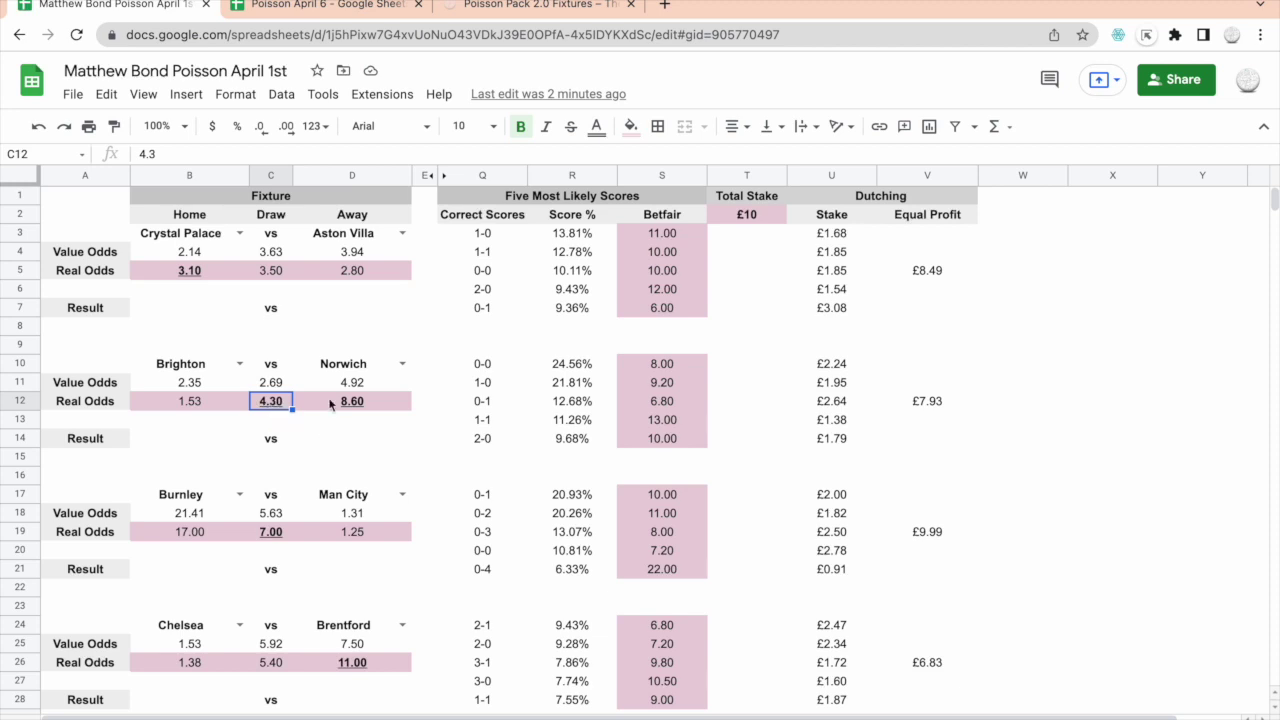
click(337, 401)
click(290, 401)
drag(292, 401, 366, 403)
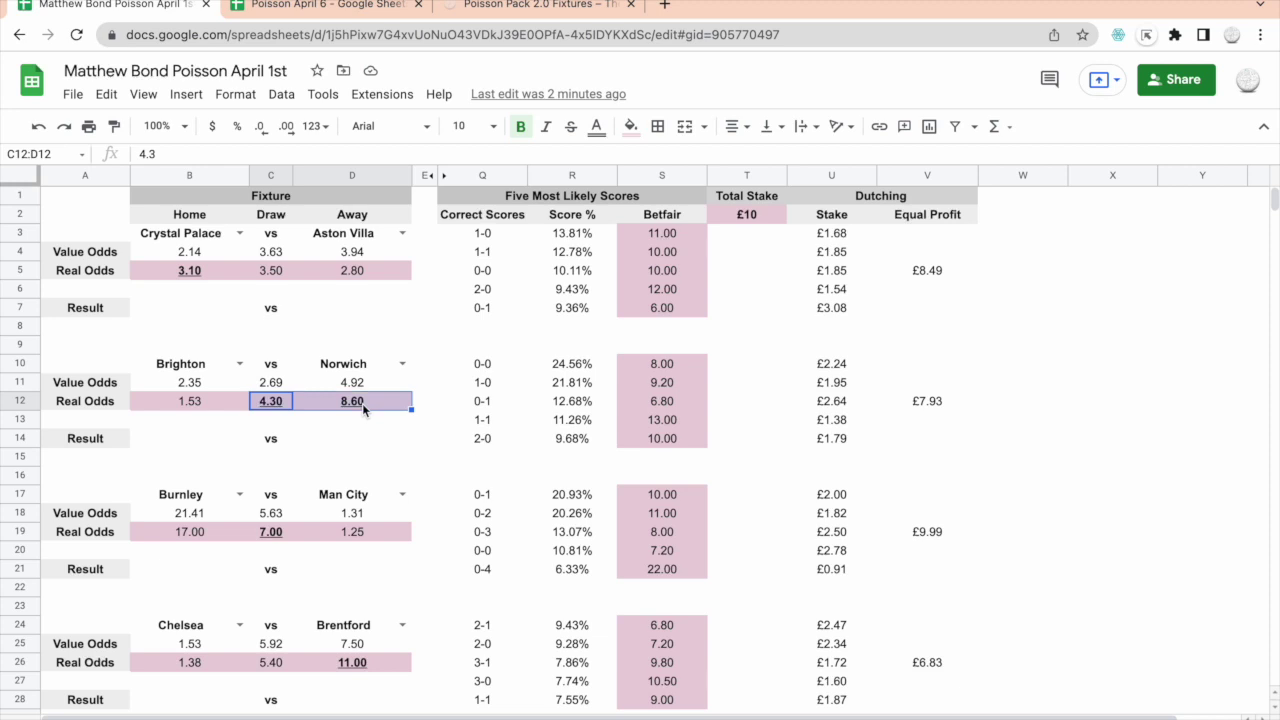
Check Brighton's home value and real odds against the draw and away odds of the same fixture.
click(174, 396)
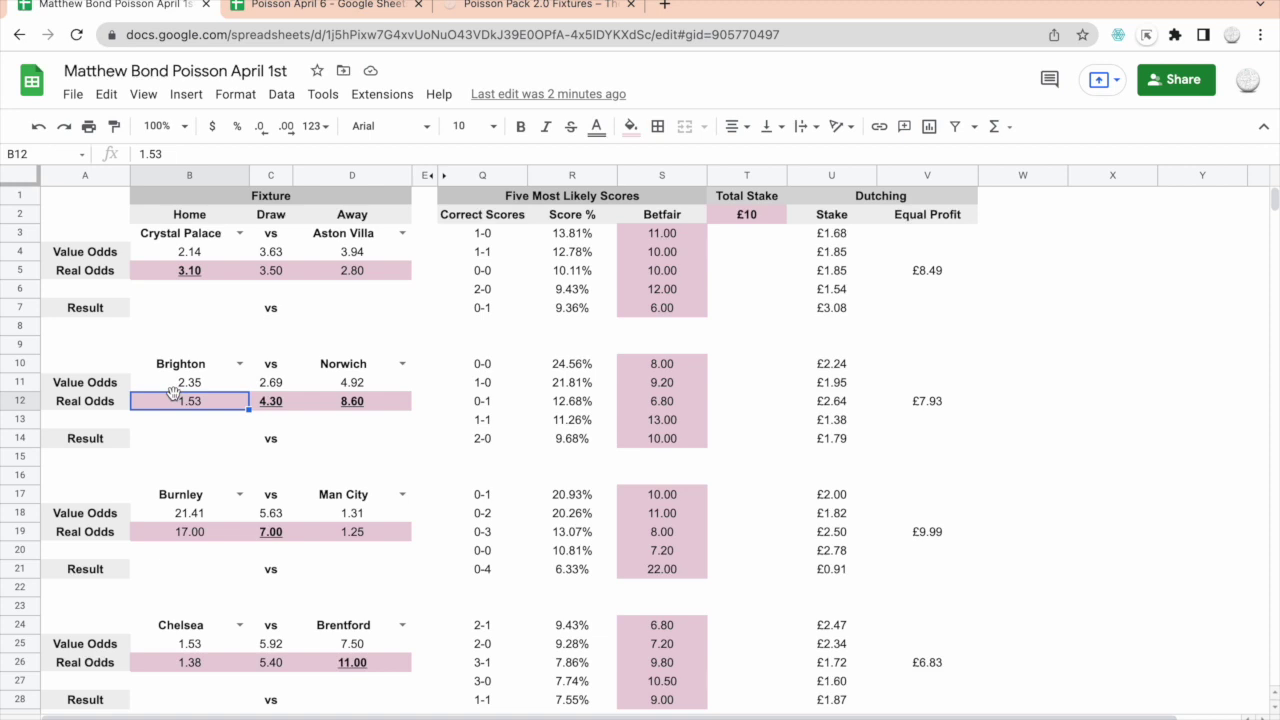
click(200, 388)
click(347, 388)
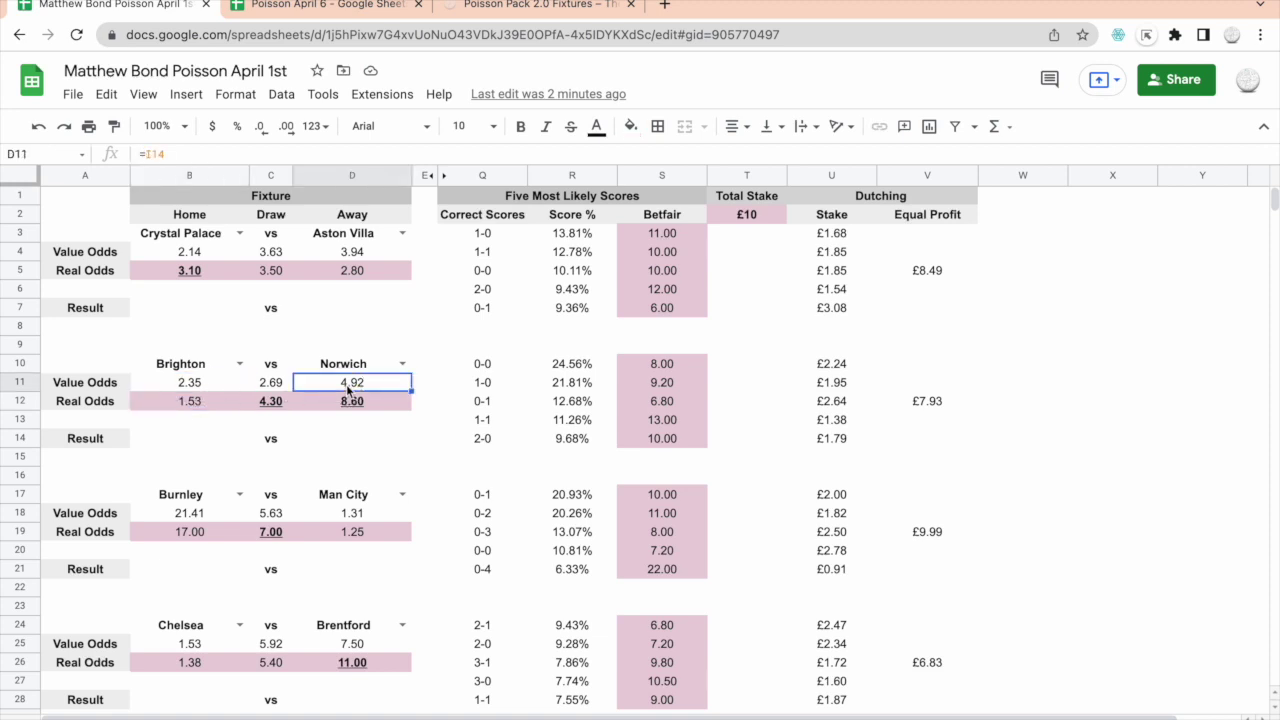
click(202, 386)
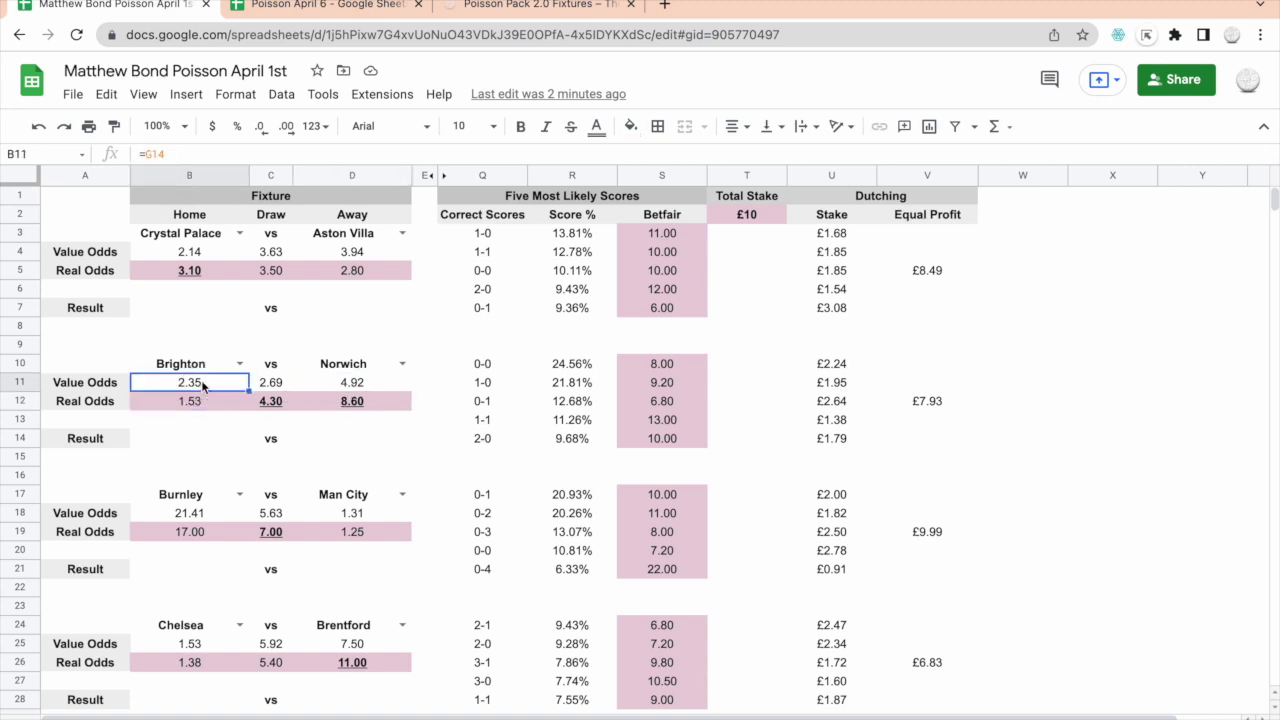
click(272, 405)
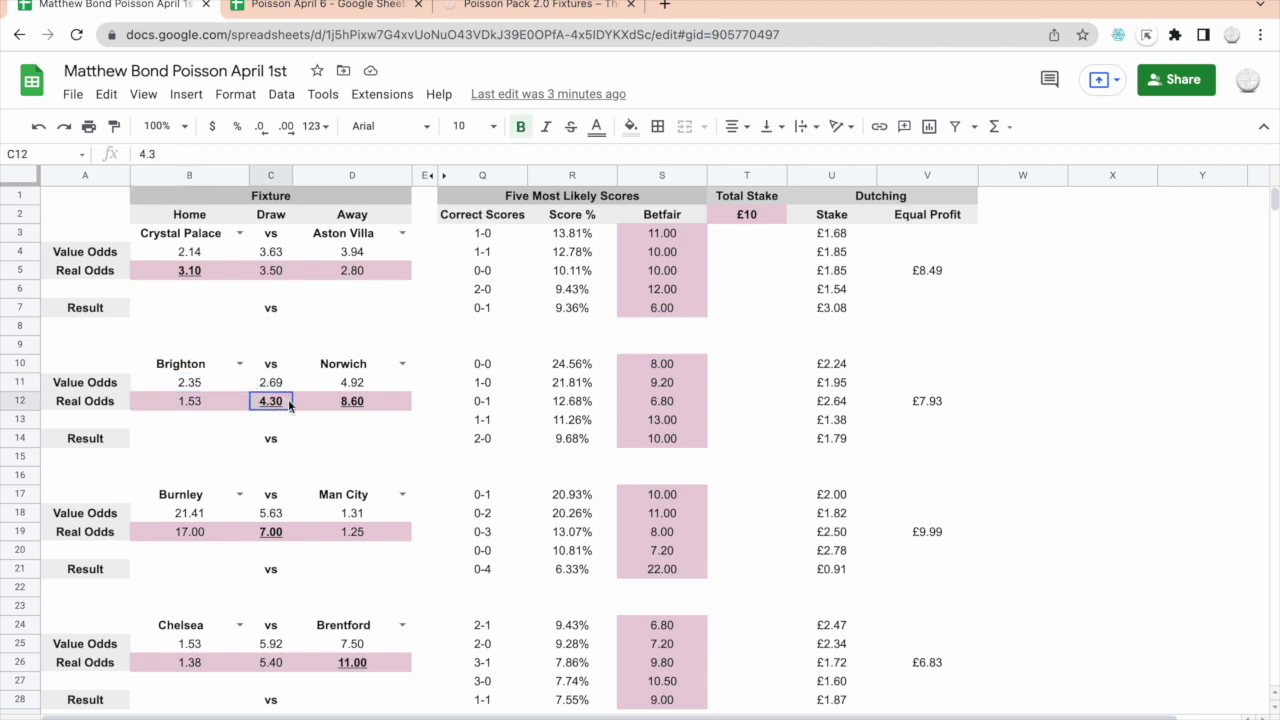
click(361, 407)
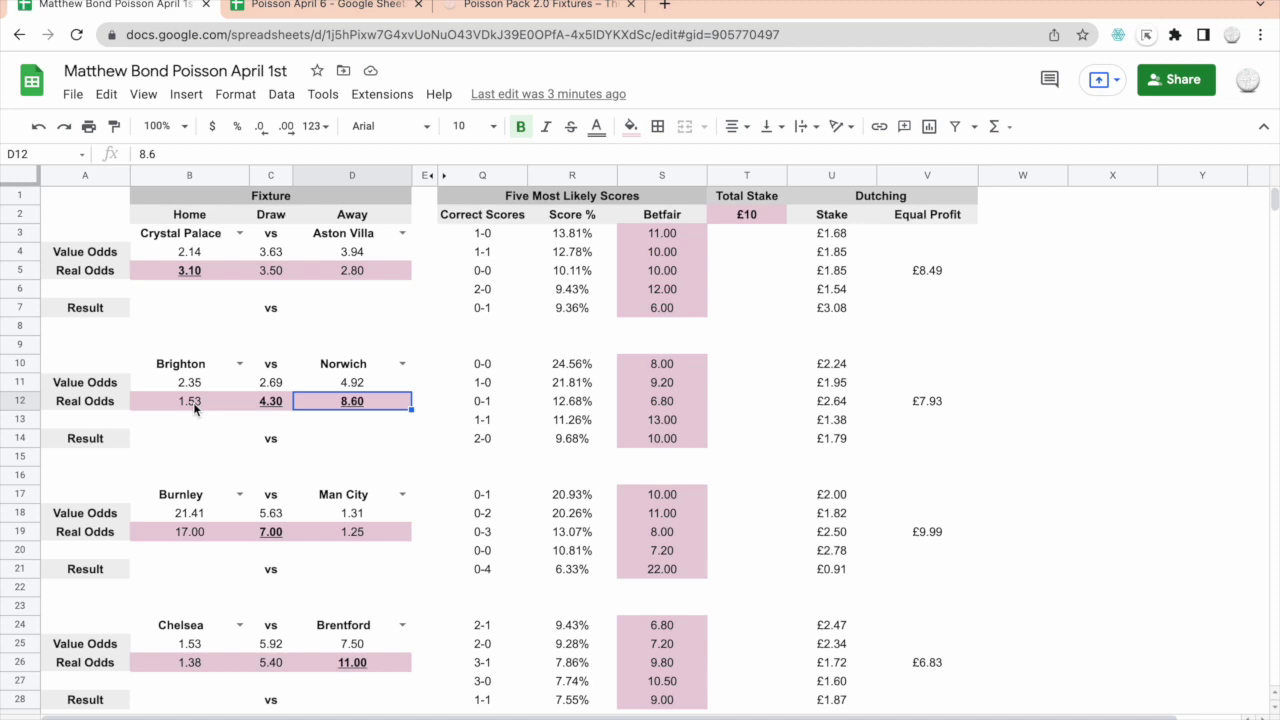
click(193, 402)
click(366, 400)
click(198, 400)
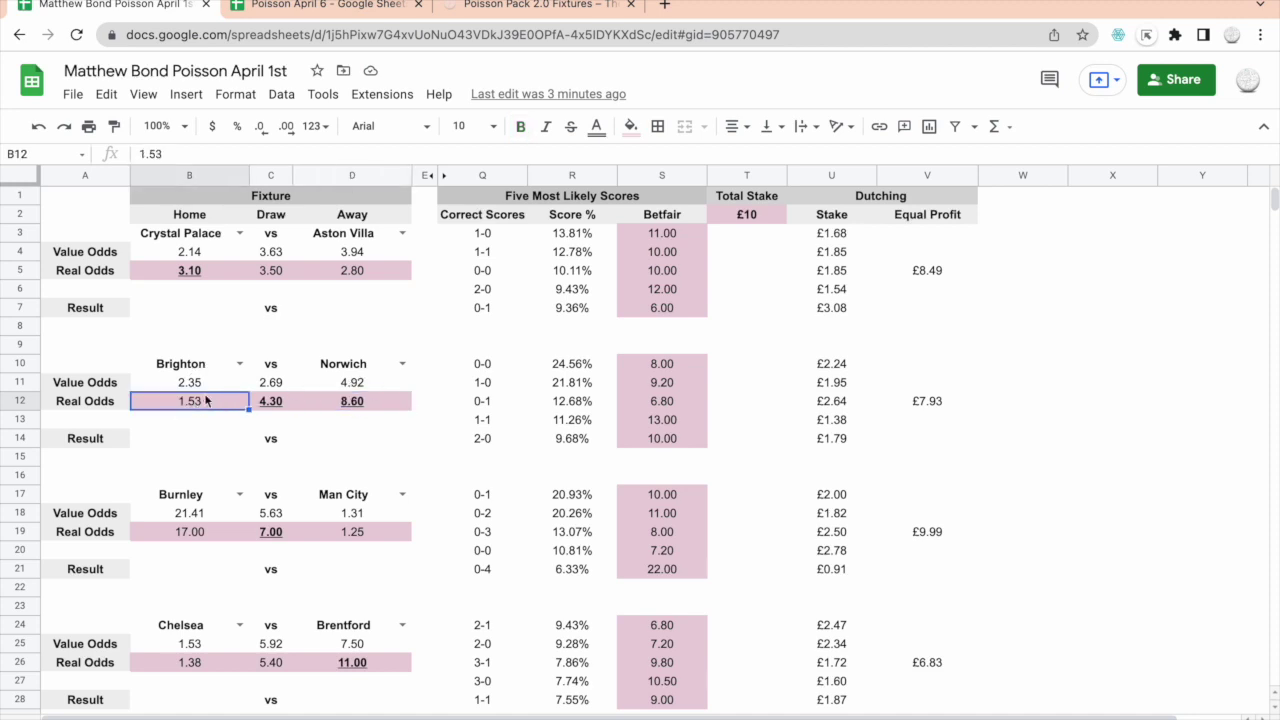
click(271, 403)
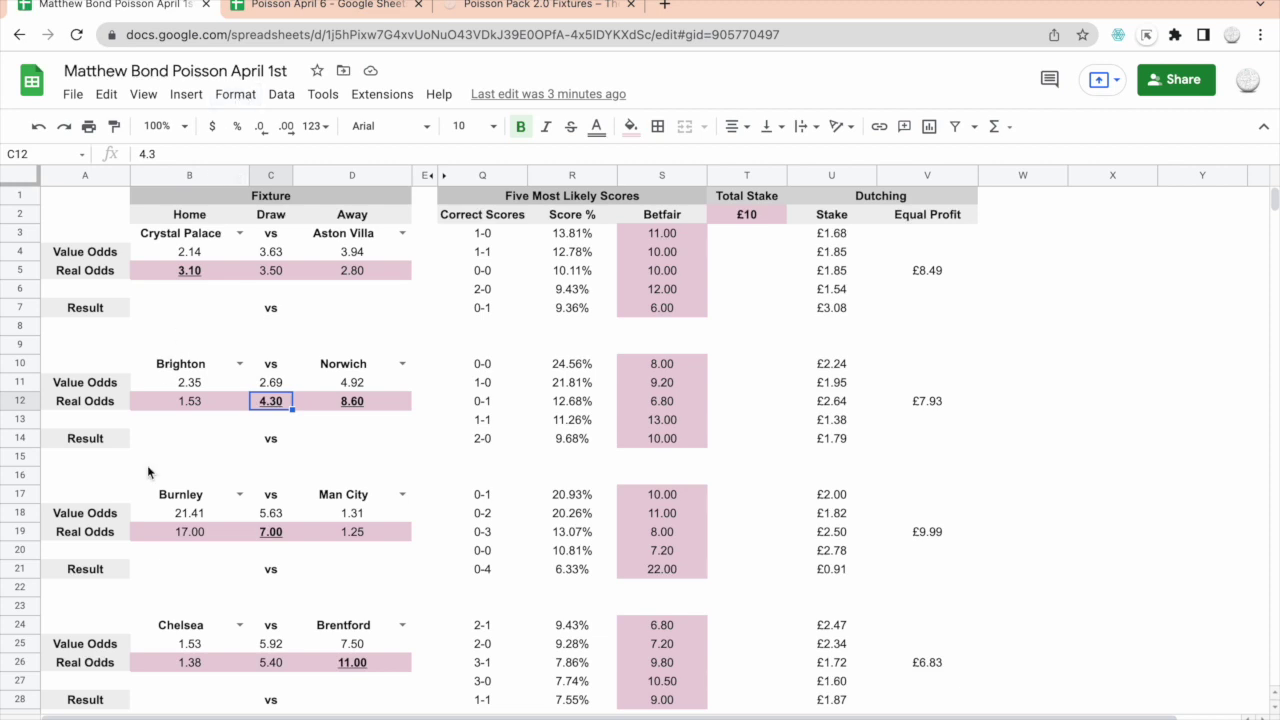
Review the home and away team selections, the home team choices and the value odds for Crystal Palace vs Aston Villa.
click(189, 236)
click(355, 240)
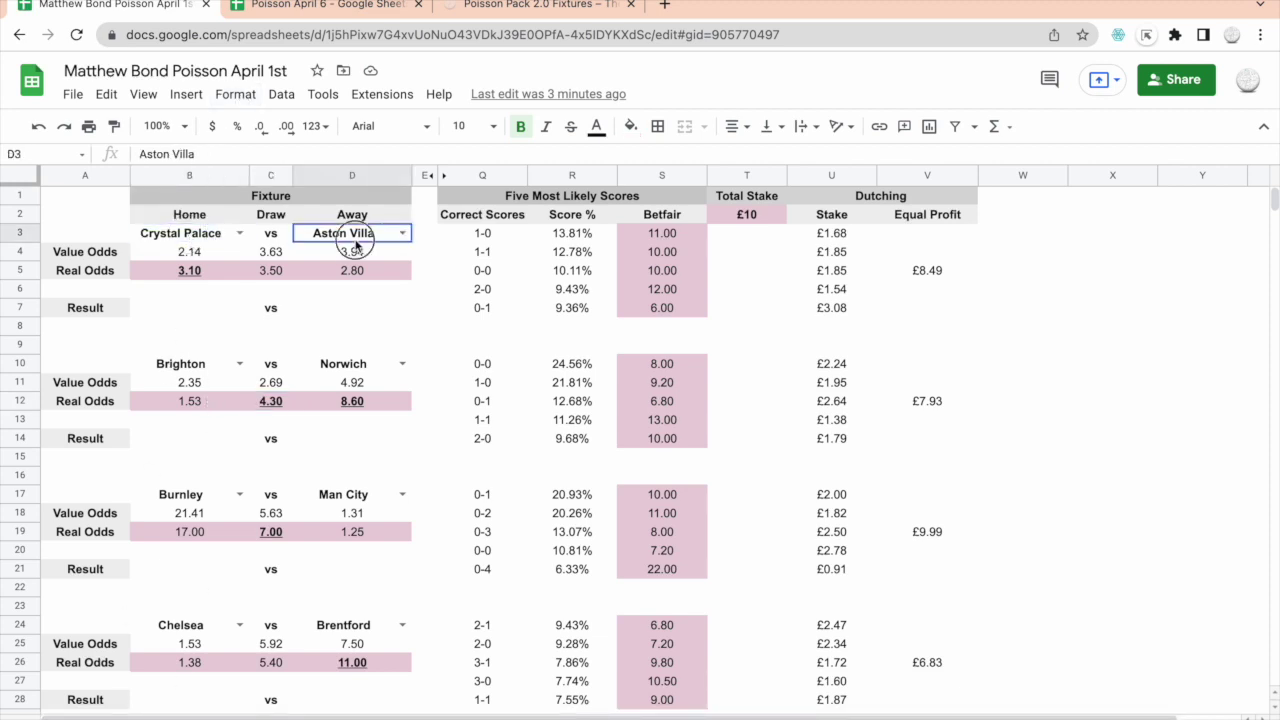
click(223, 240)
click(240, 234)
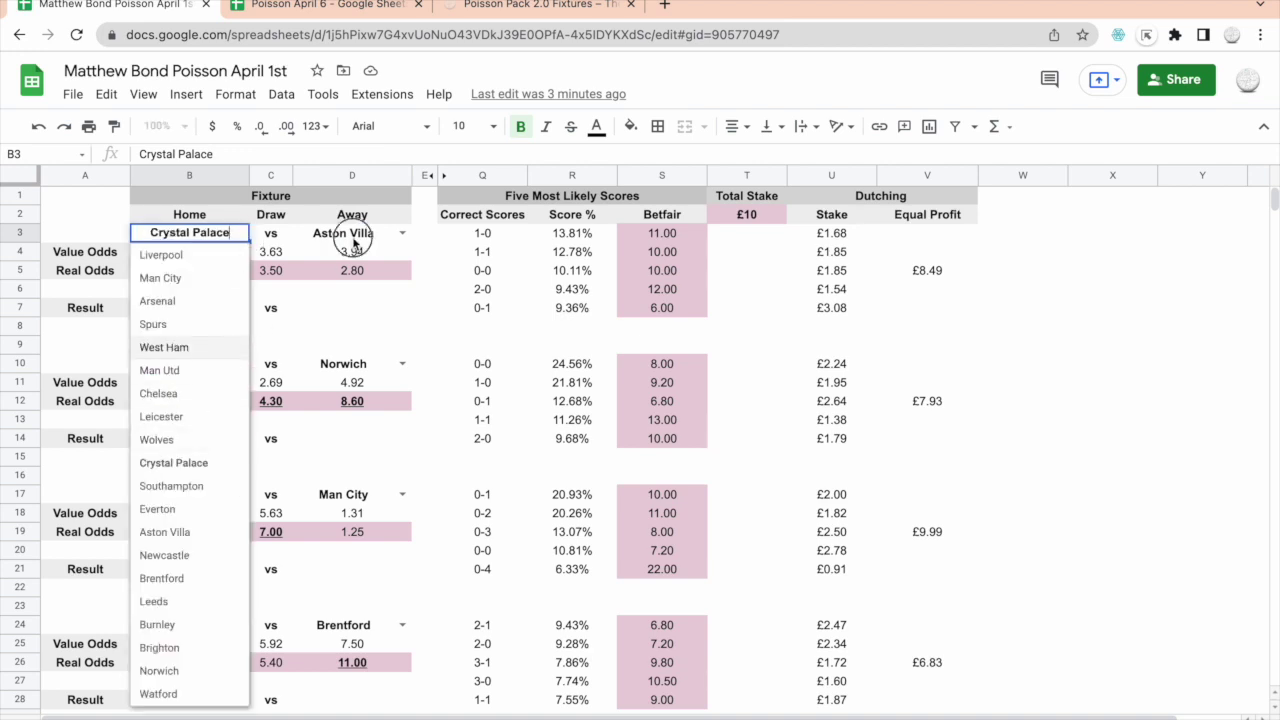
click(354, 241)
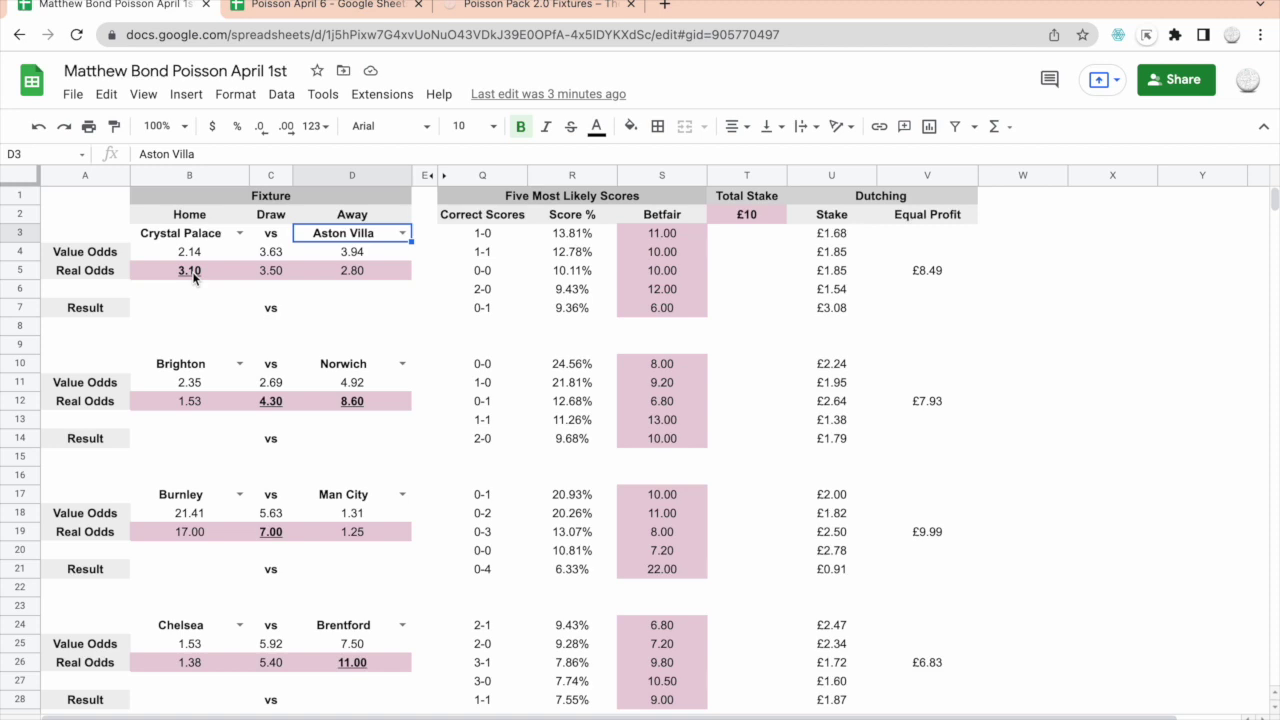
click(183, 251)
click(323, 252)
click(244, 241)
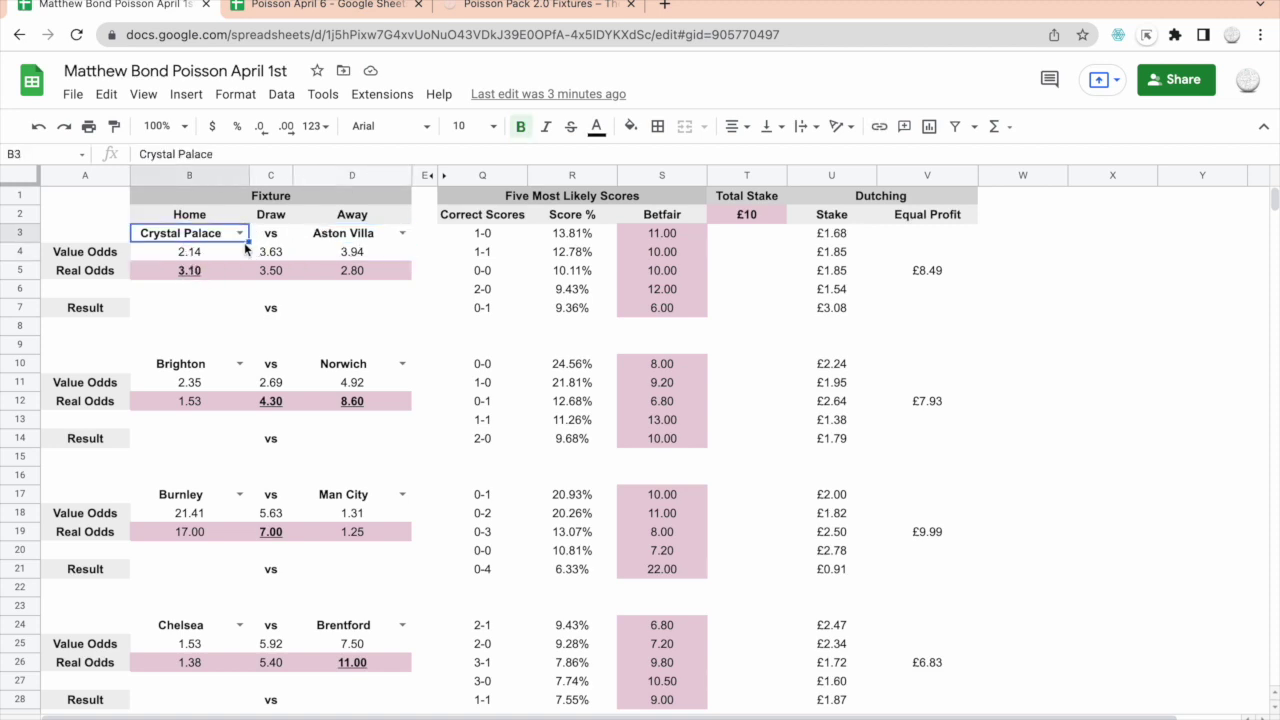
Unhide the Premier League sheet.
click(143, 94)
mouse_move(202, 201)
mouse_move(204, 238)
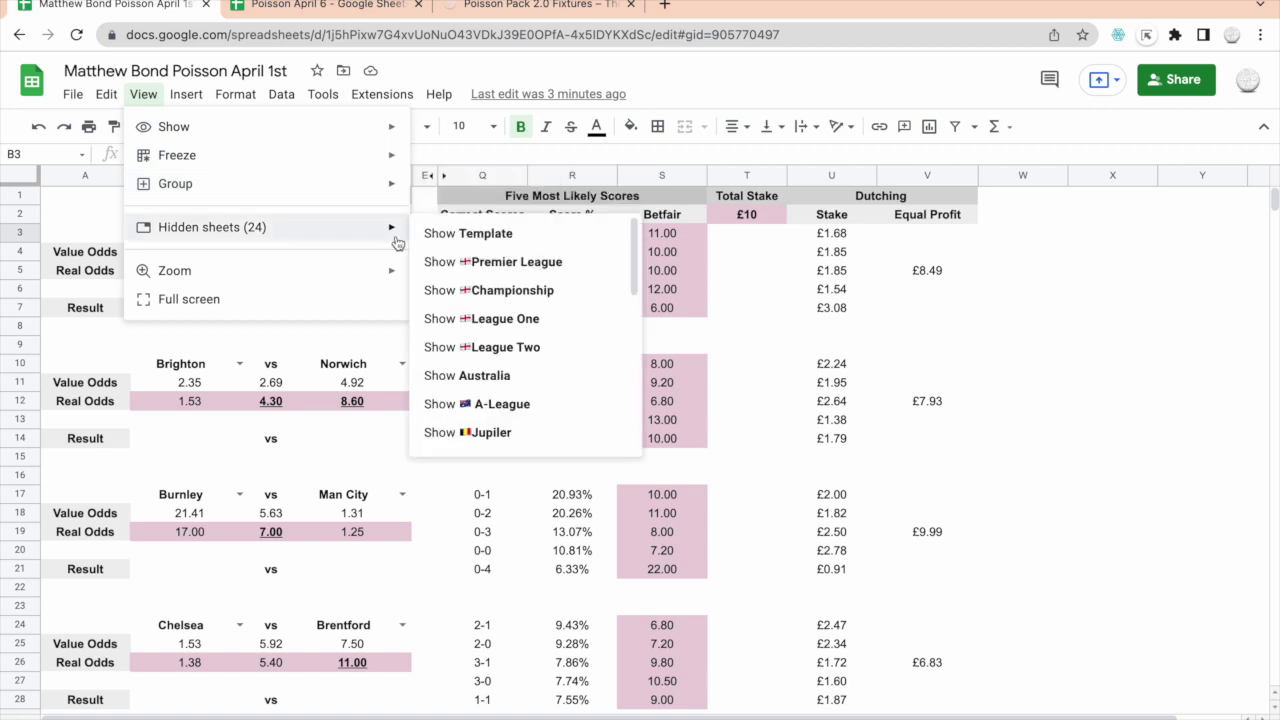
click(443, 260)
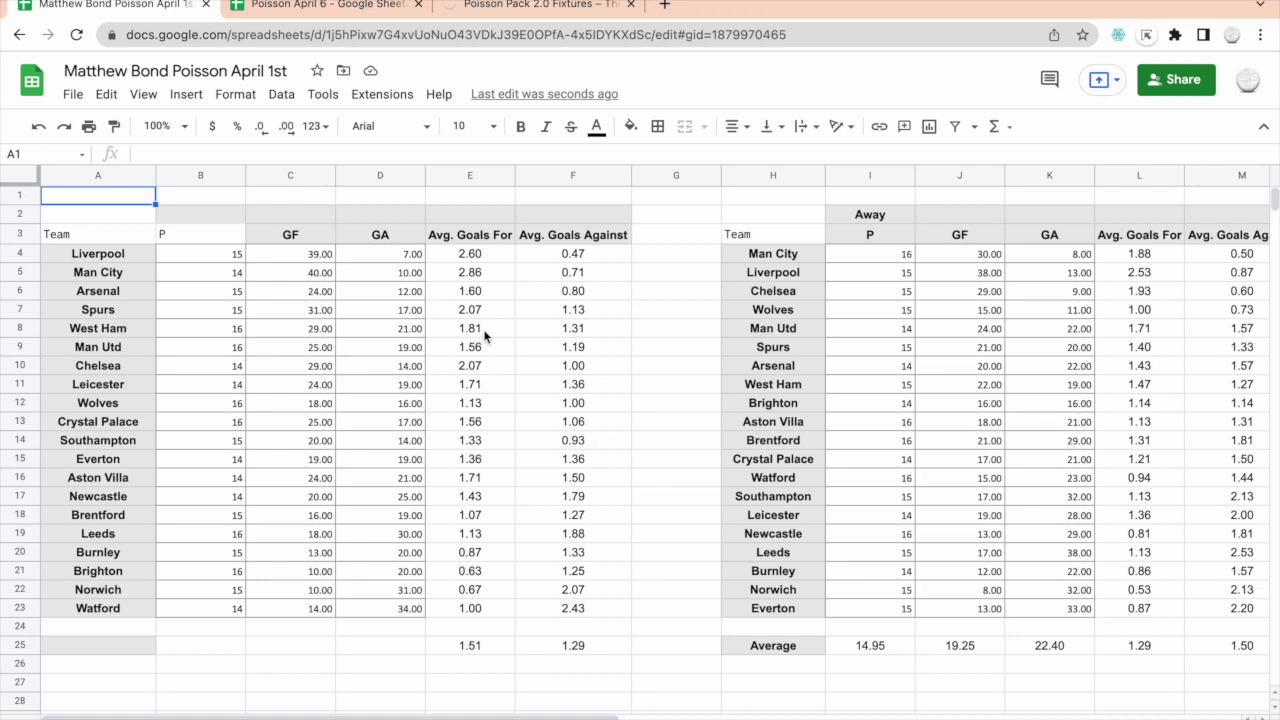
Examine the Premier League home and away goal averages and the attack and defence strength tables.
click(124, 232)
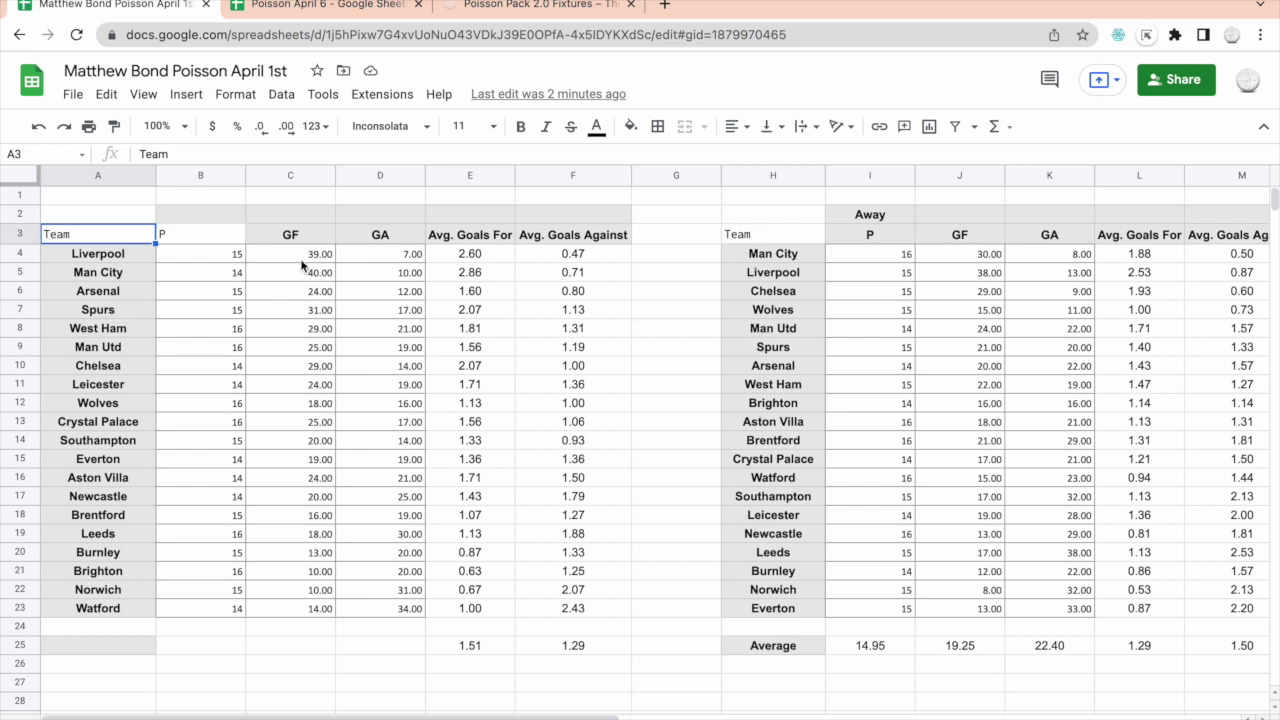
click(471, 257)
click(412, 258)
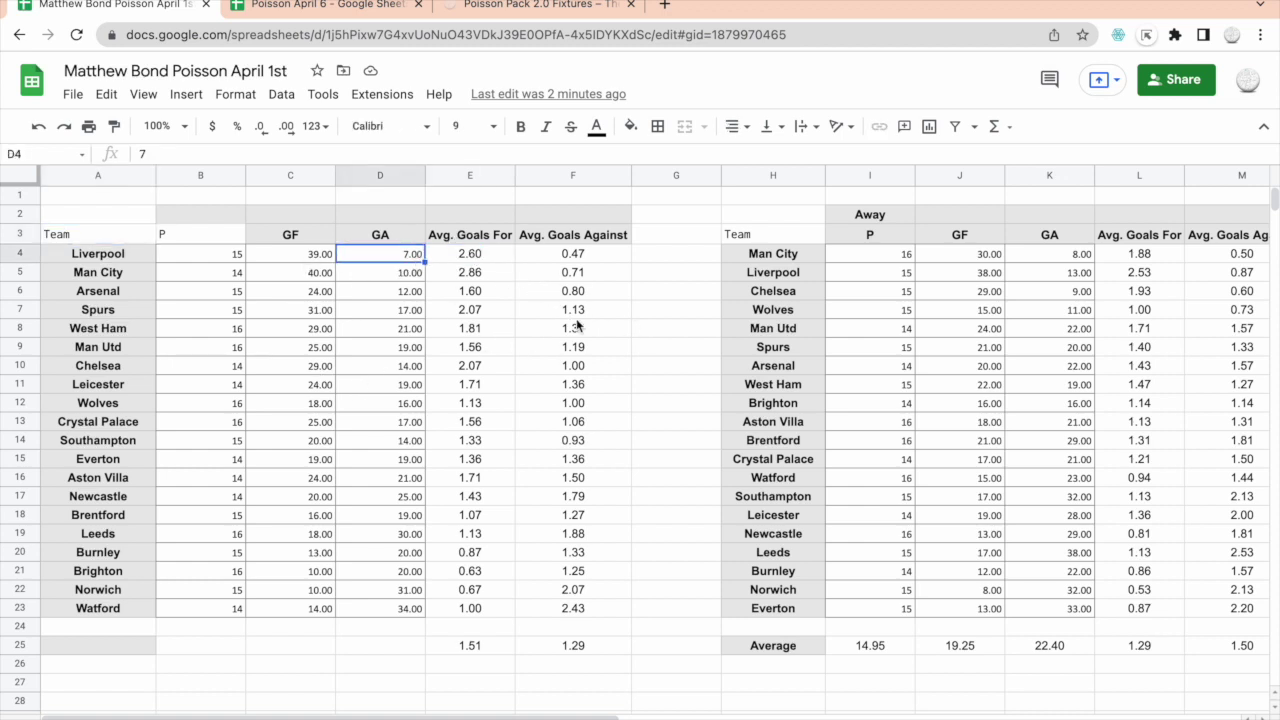
scroll(577, 326, right, 2)
scroll(577, 323, right, 3)
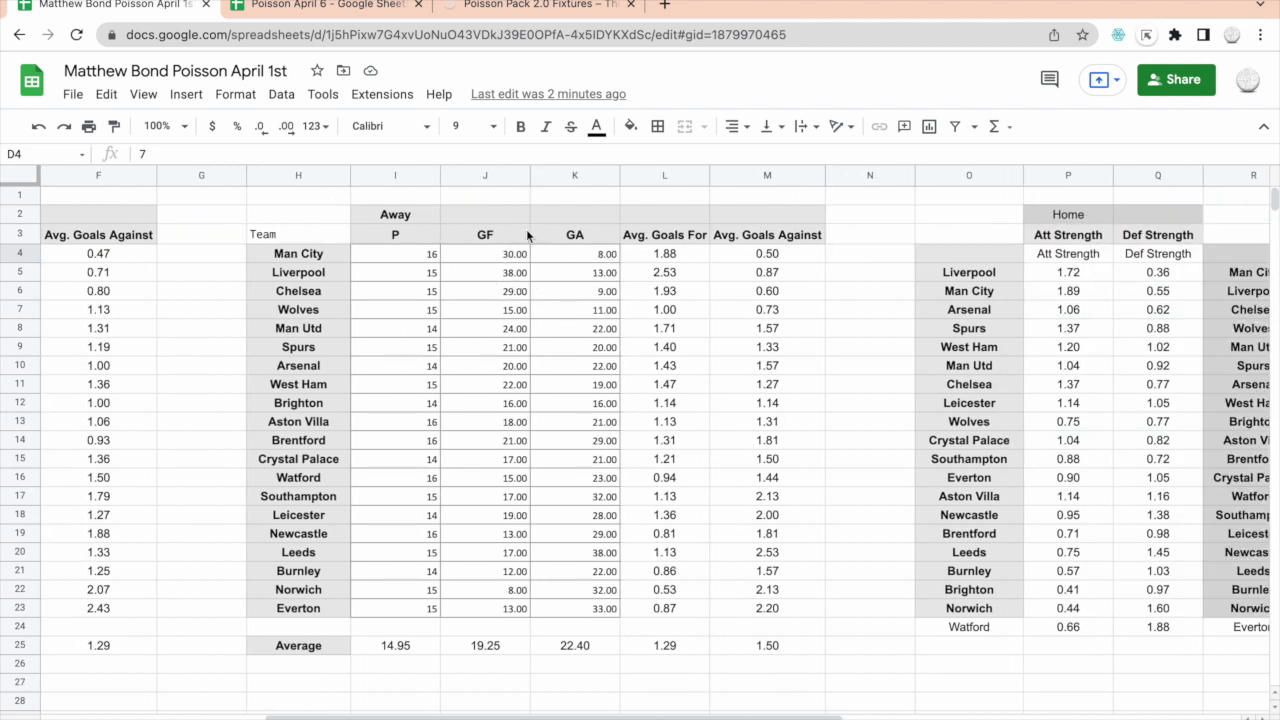
scroll(486, 324, left, 4)
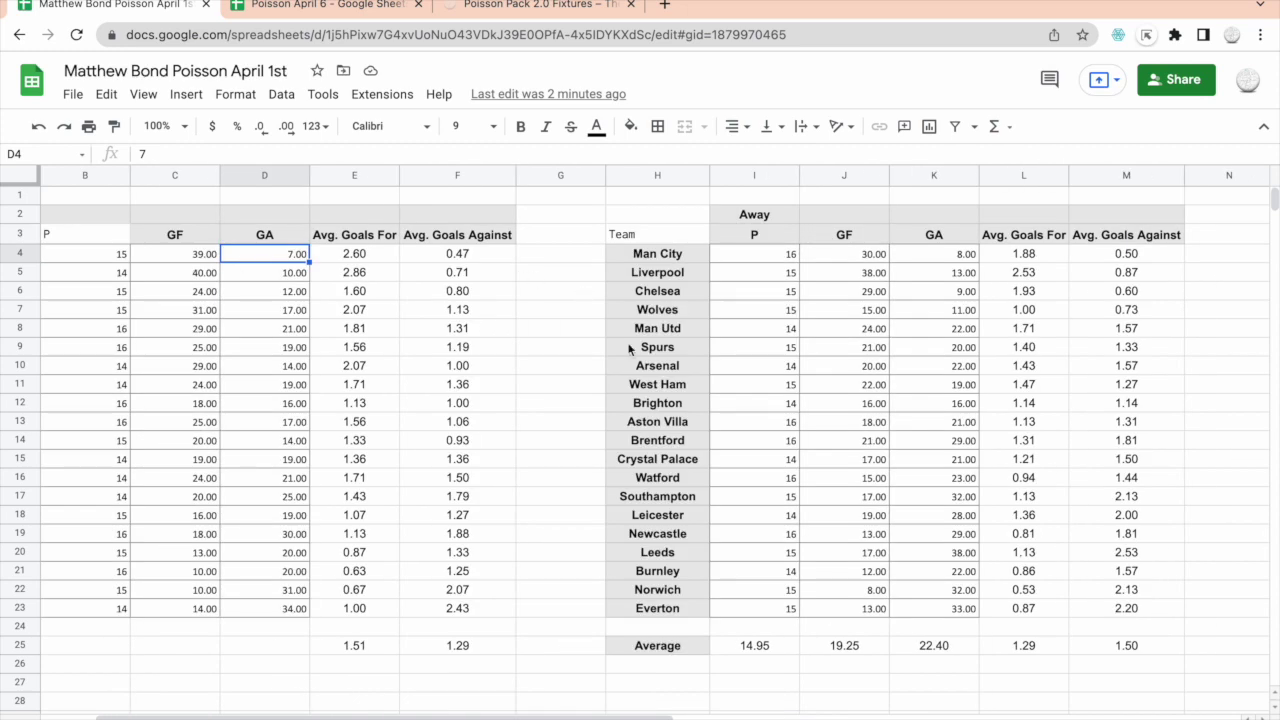
scroll(601, 339, right, 8)
scroll(637, 347, right, 1)
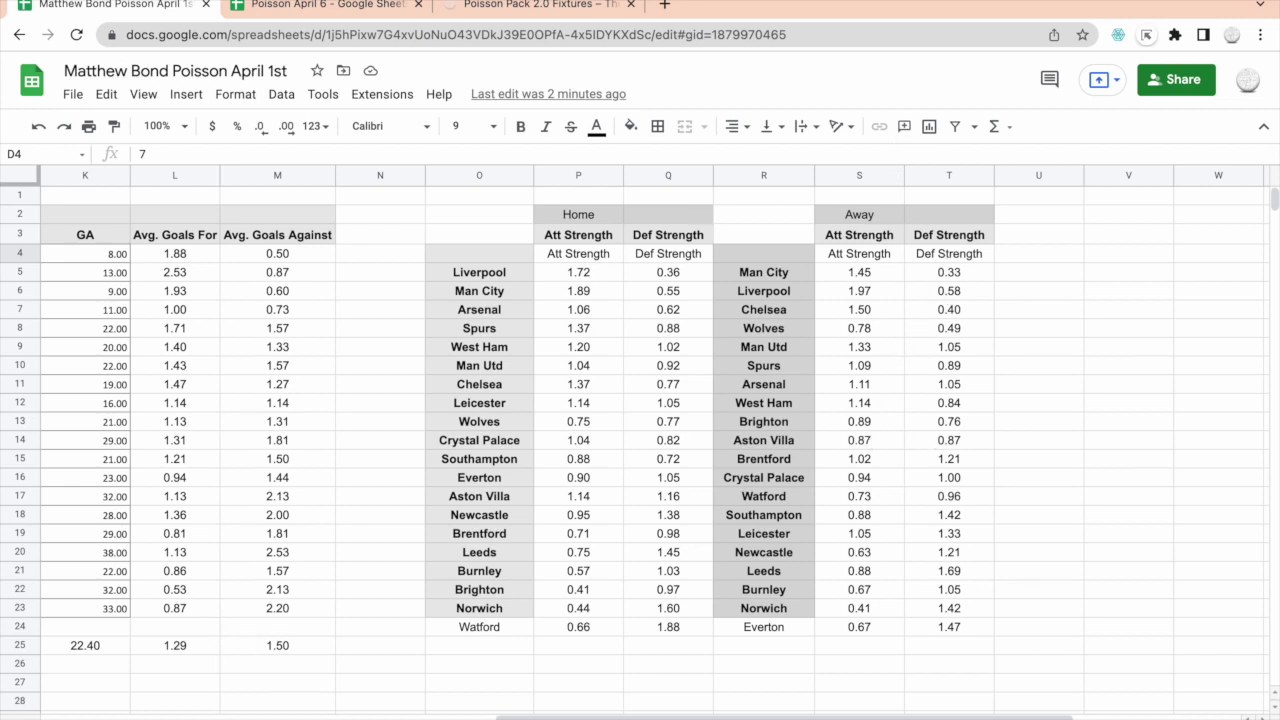
Return to the fixture sheet and unhide columns F to P between the fixtures and the correct scores.
key(ctrl+shift+Page_Up)
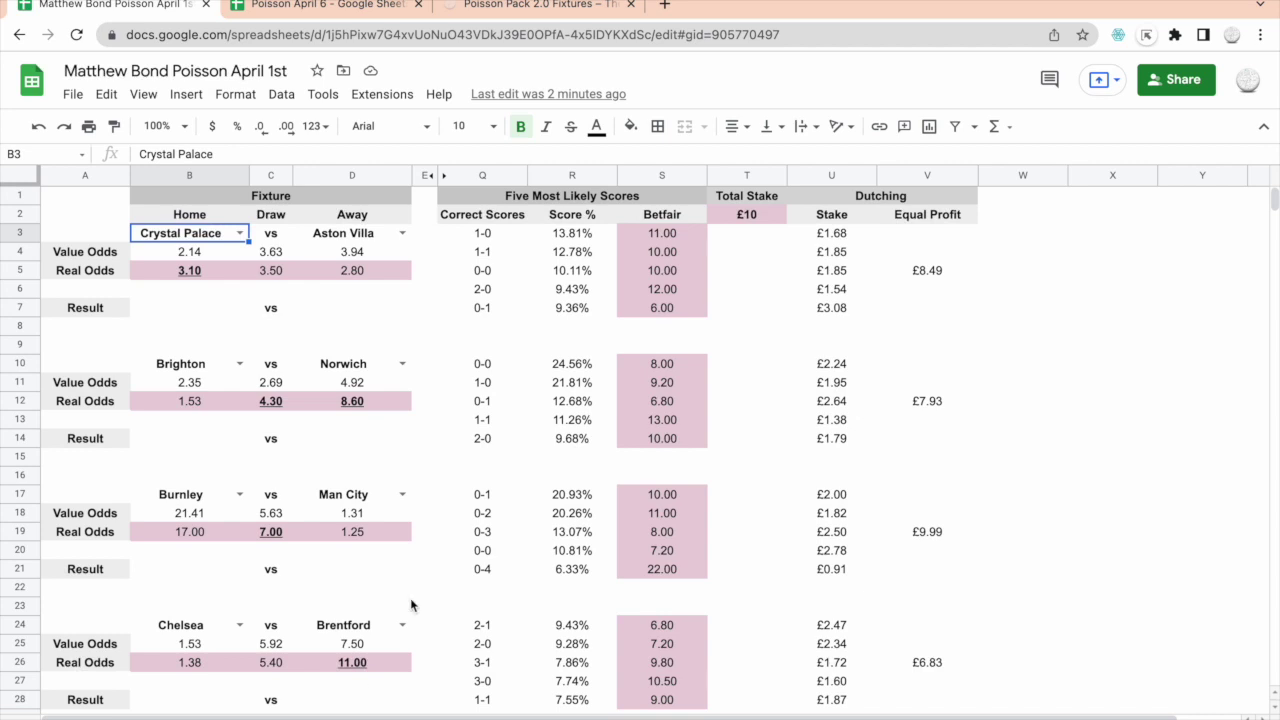
click(444, 177)
click(646, 349)
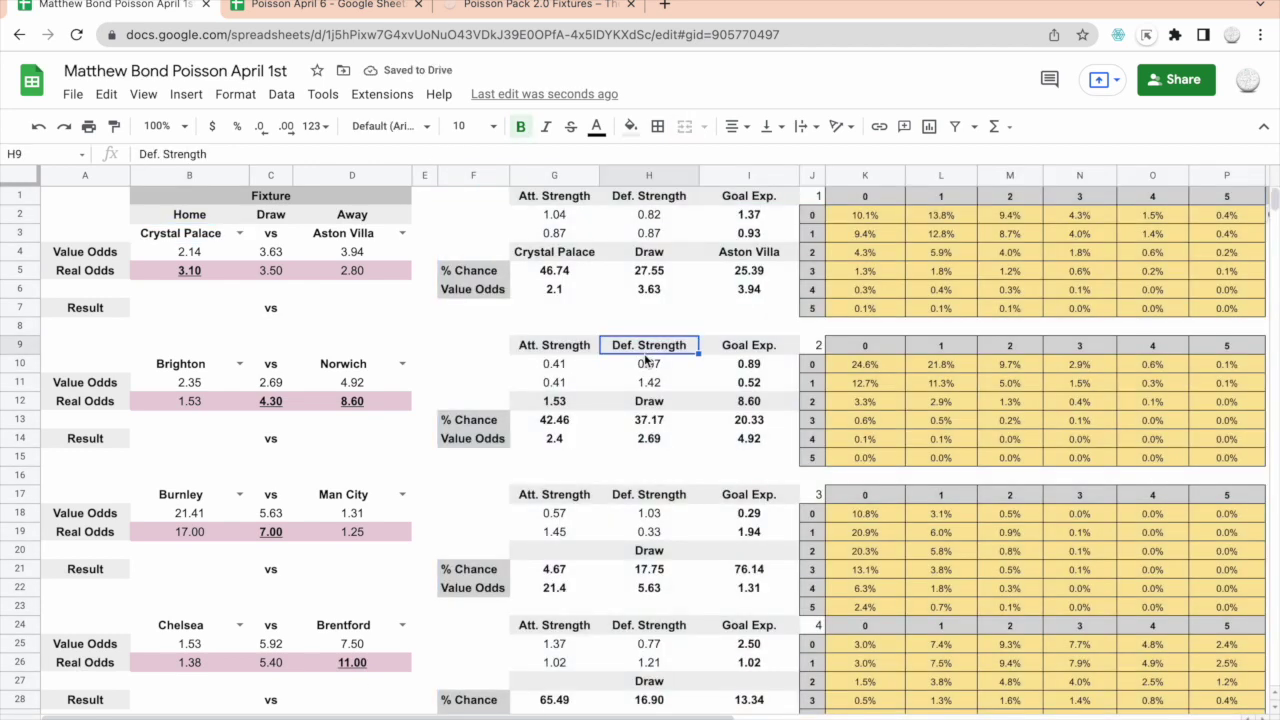
Examine the attack strength, defence strength and home goal expectancy formulas for the Crystal Palace vs Aston Villa fixture.
click(545, 220)
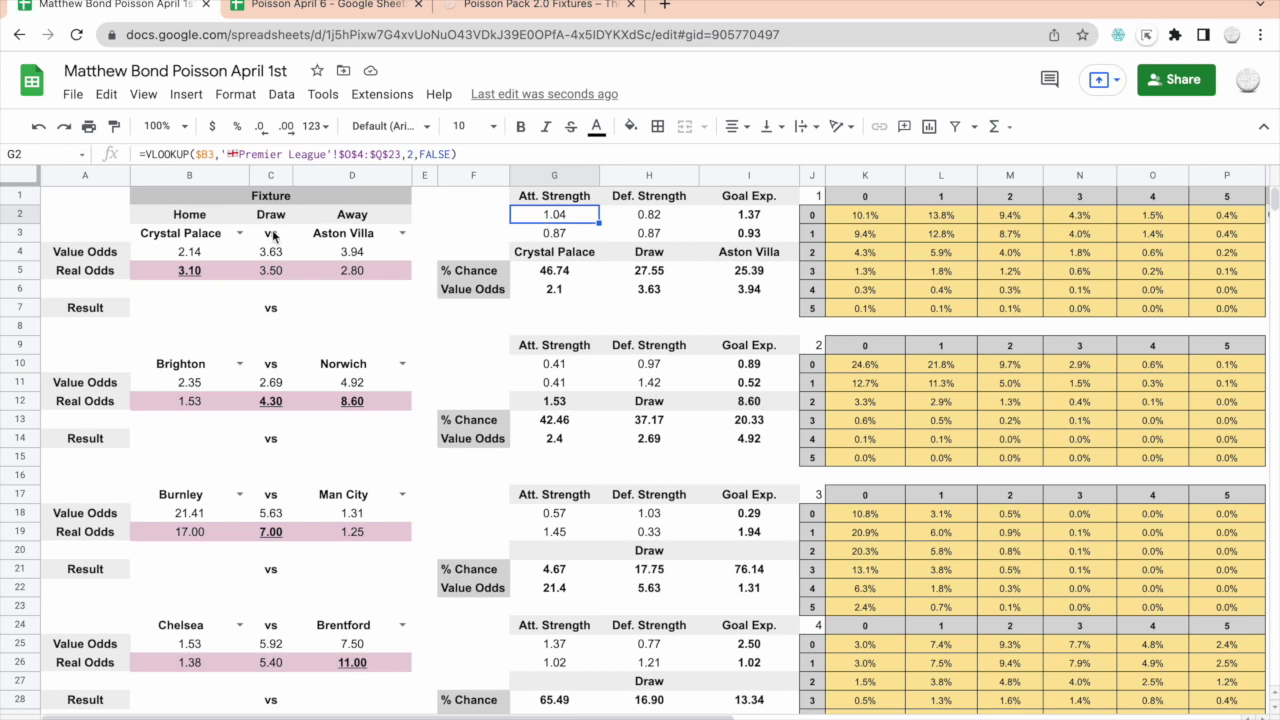
click(216, 238)
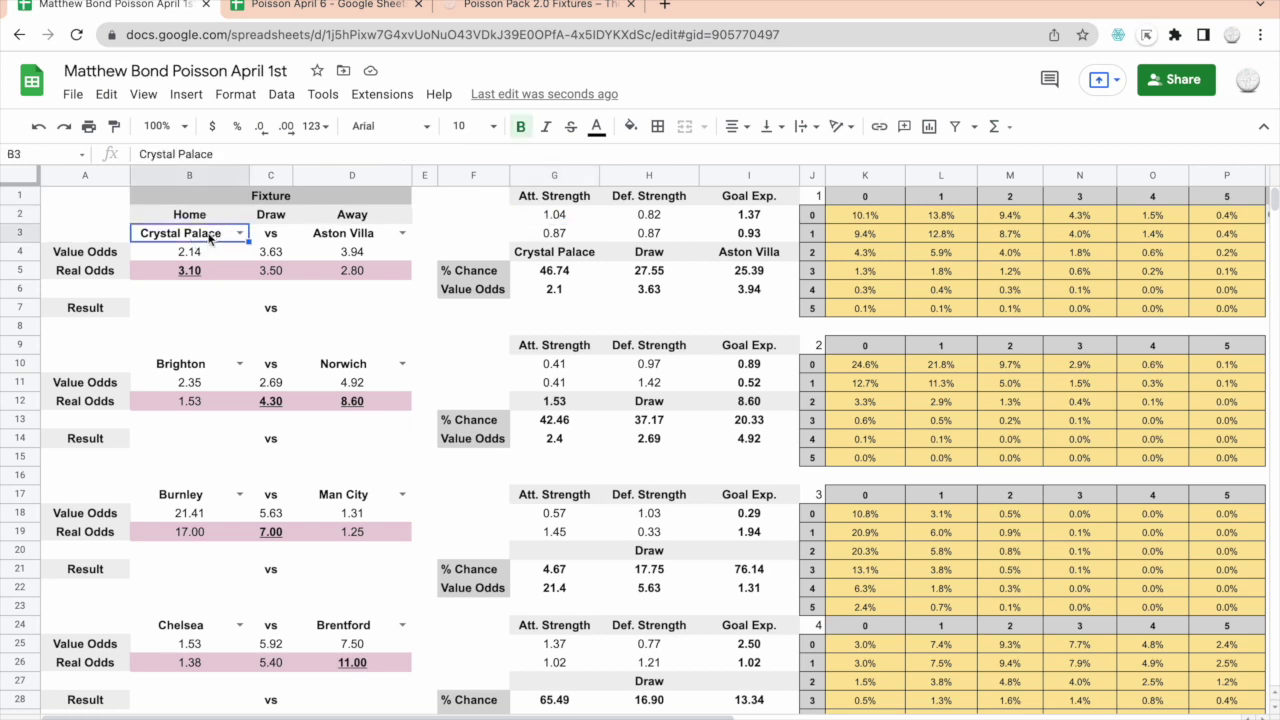
click(578, 216)
click(652, 216)
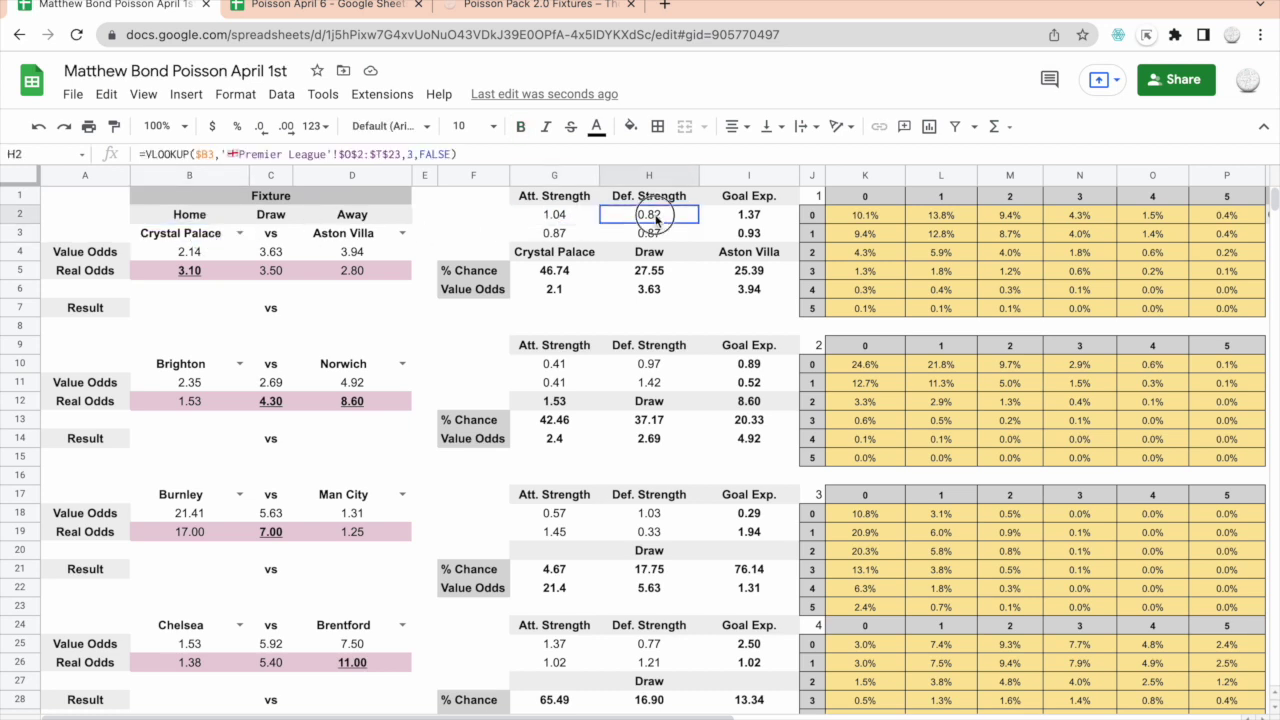
click(376, 236)
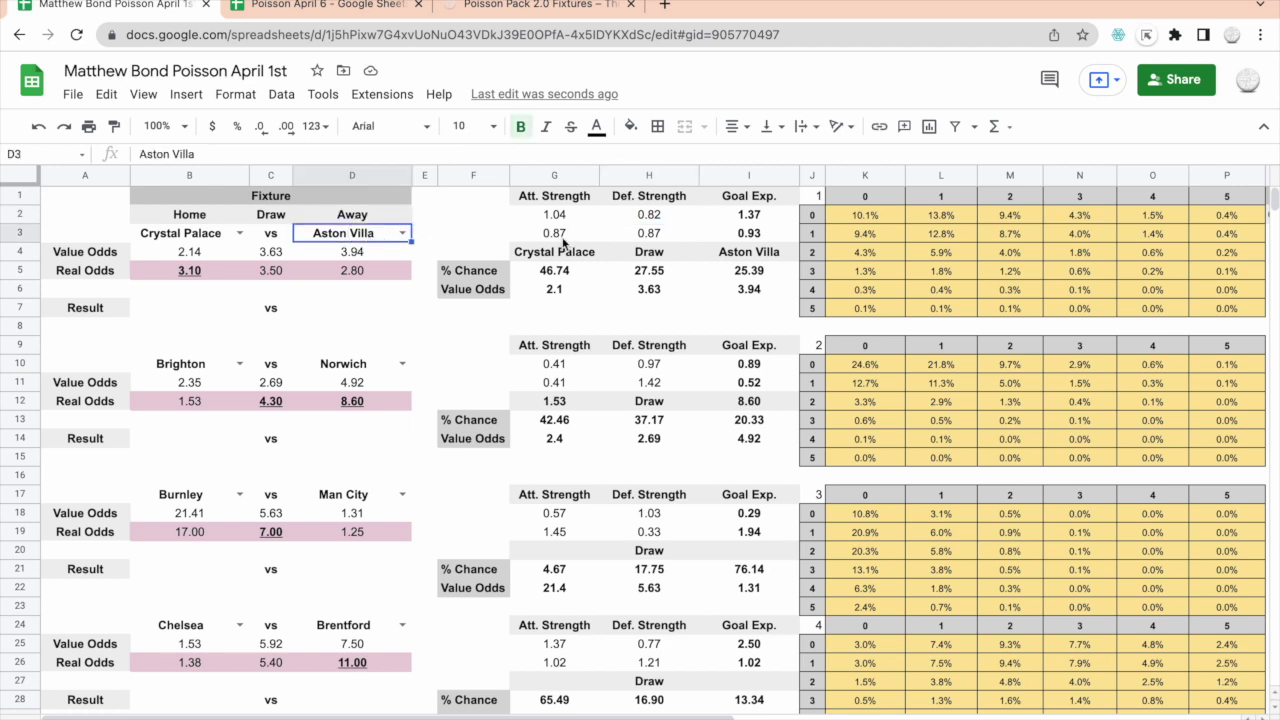
click(566, 234)
click(656, 238)
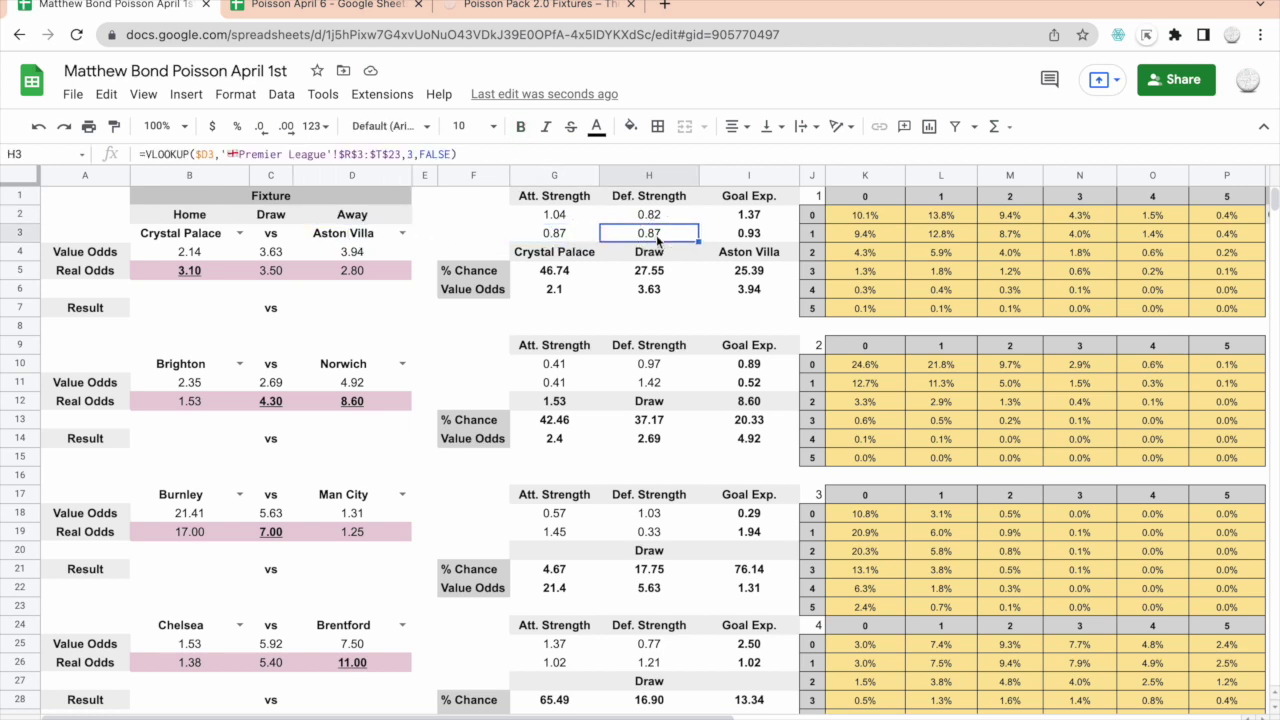
click(745, 219)
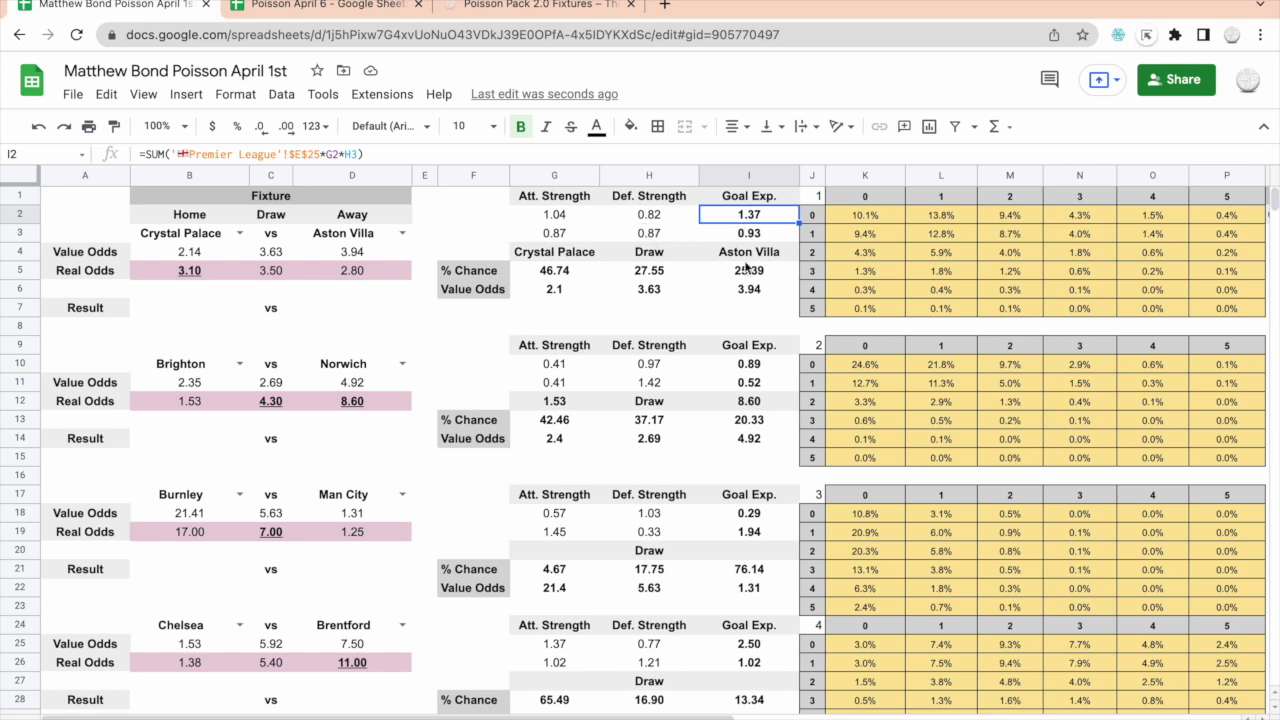
scroll(876, 263, right, 1)
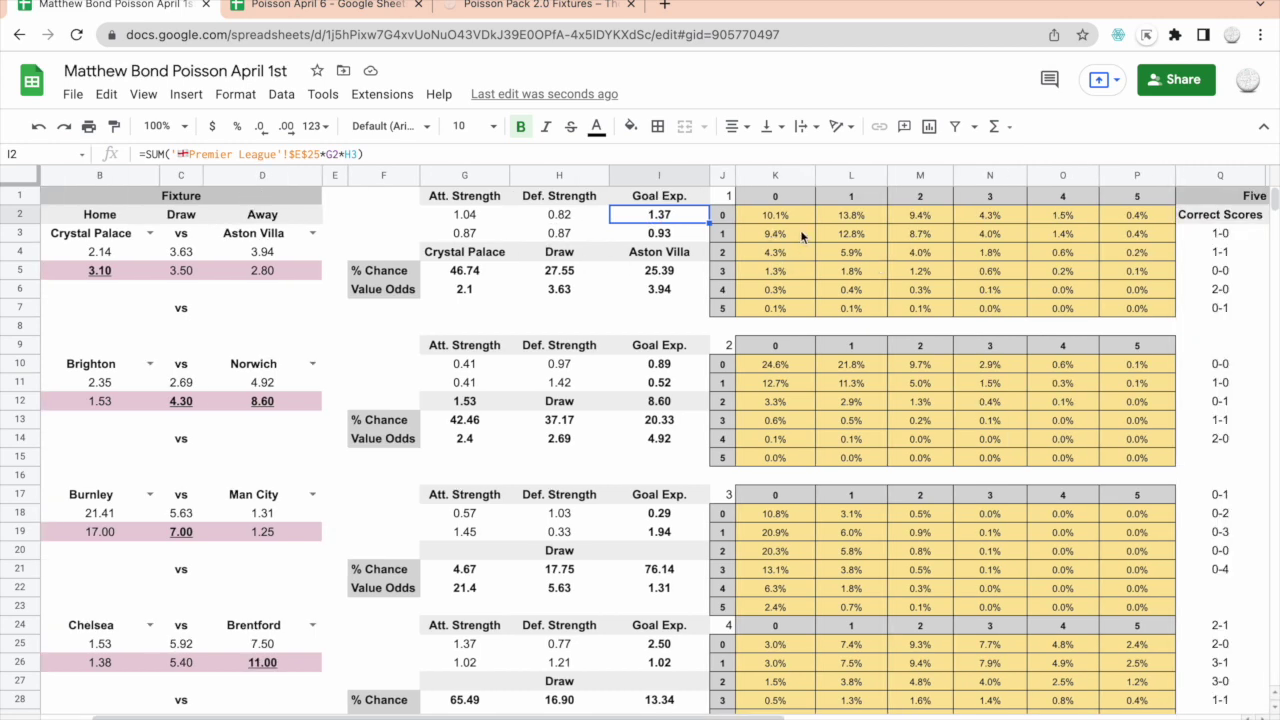
Examine the Poisson distribution formulas in the zero-goal column of the first fixture's correct score matrix.
scroll(790, 235, right, 1)
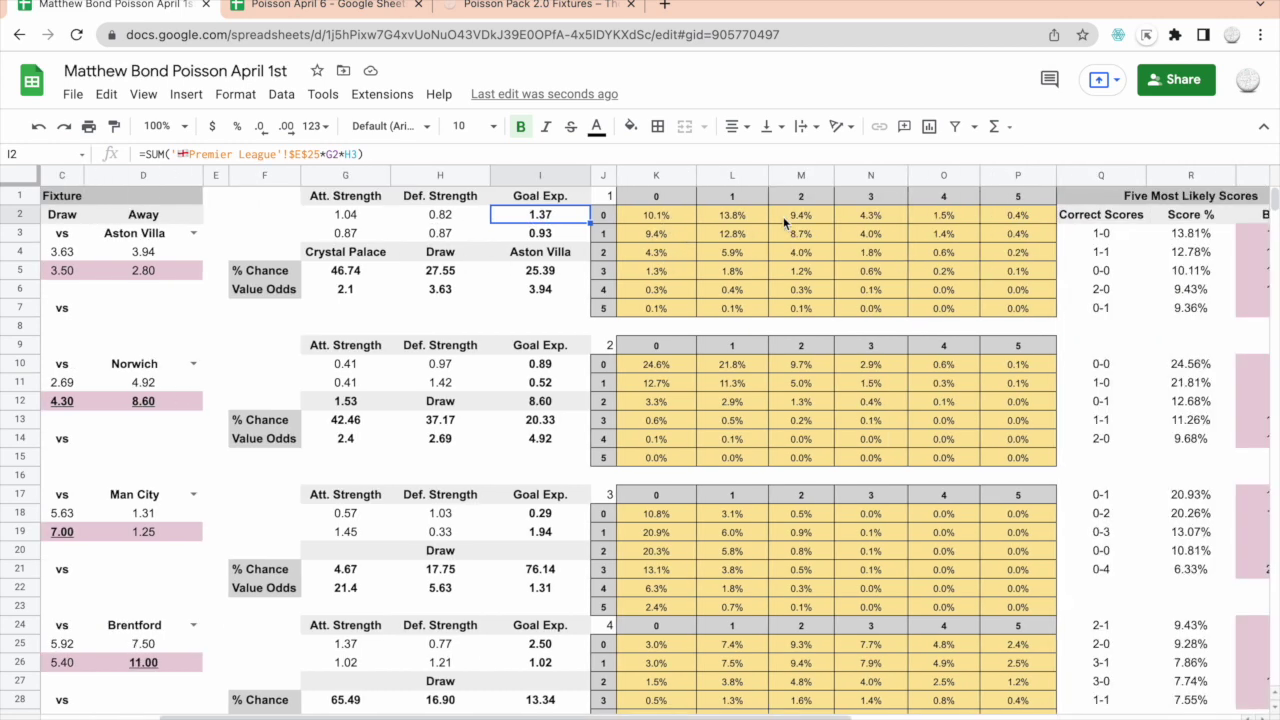
click(657, 218)
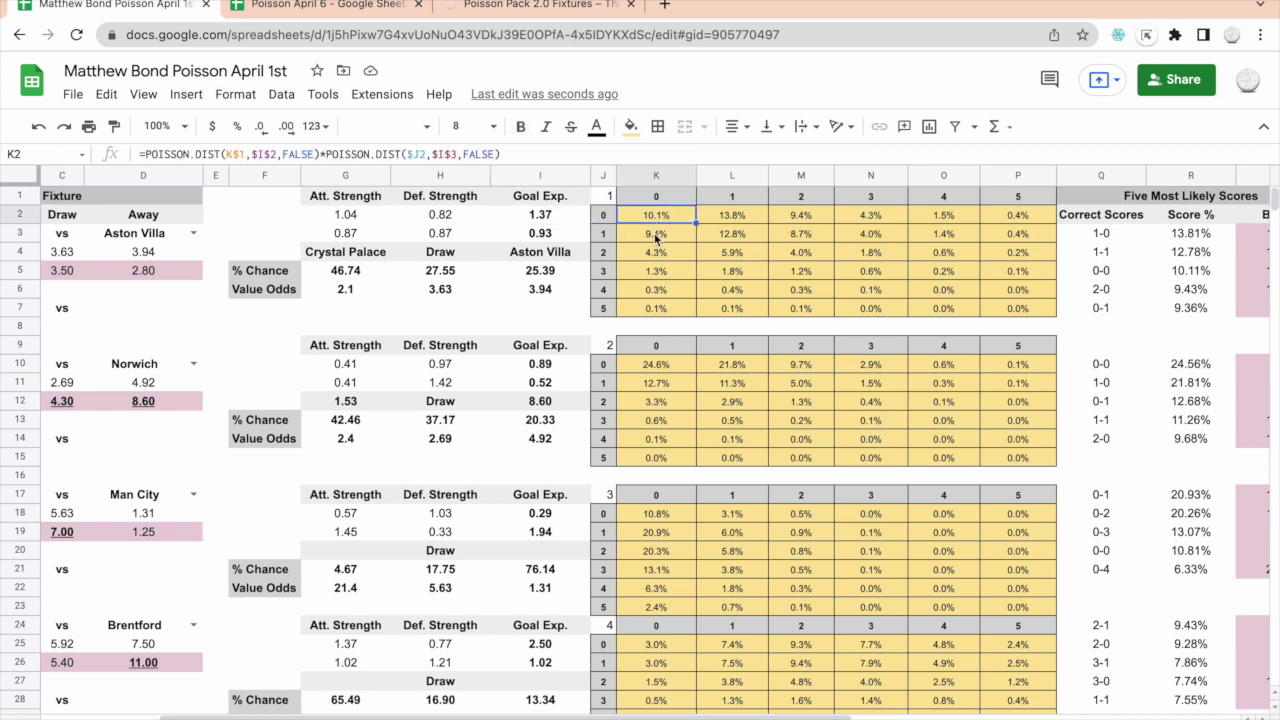
click(655, 237)
click(657, 258)
click(657, 275)
click(655, 292)
click(655, 308)
click(660, 214)
click(662, 236)
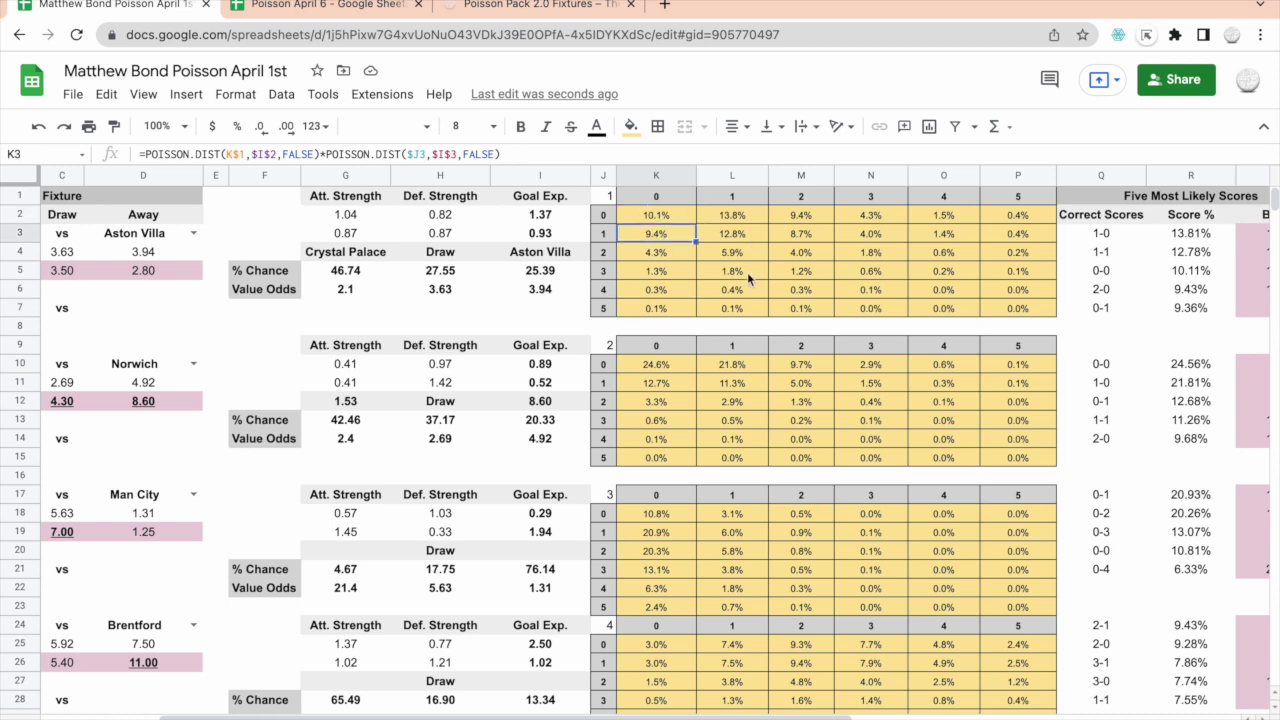
scroll(747, 272, right, 1)
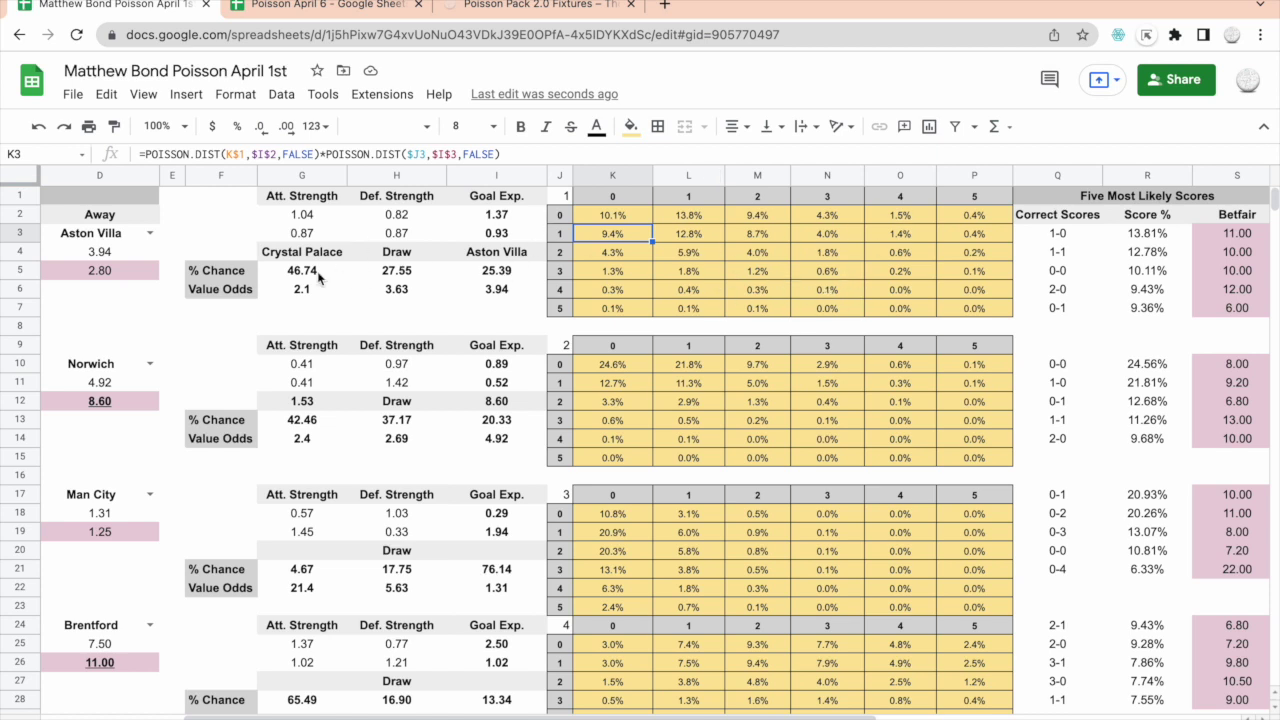
Examine the percentage chance and value odds formulas for the Crystal Palace vs Aston Villa fixture, including the linked home value odds cell.
scroll(320, 280, left, 2)
click(478, 274)
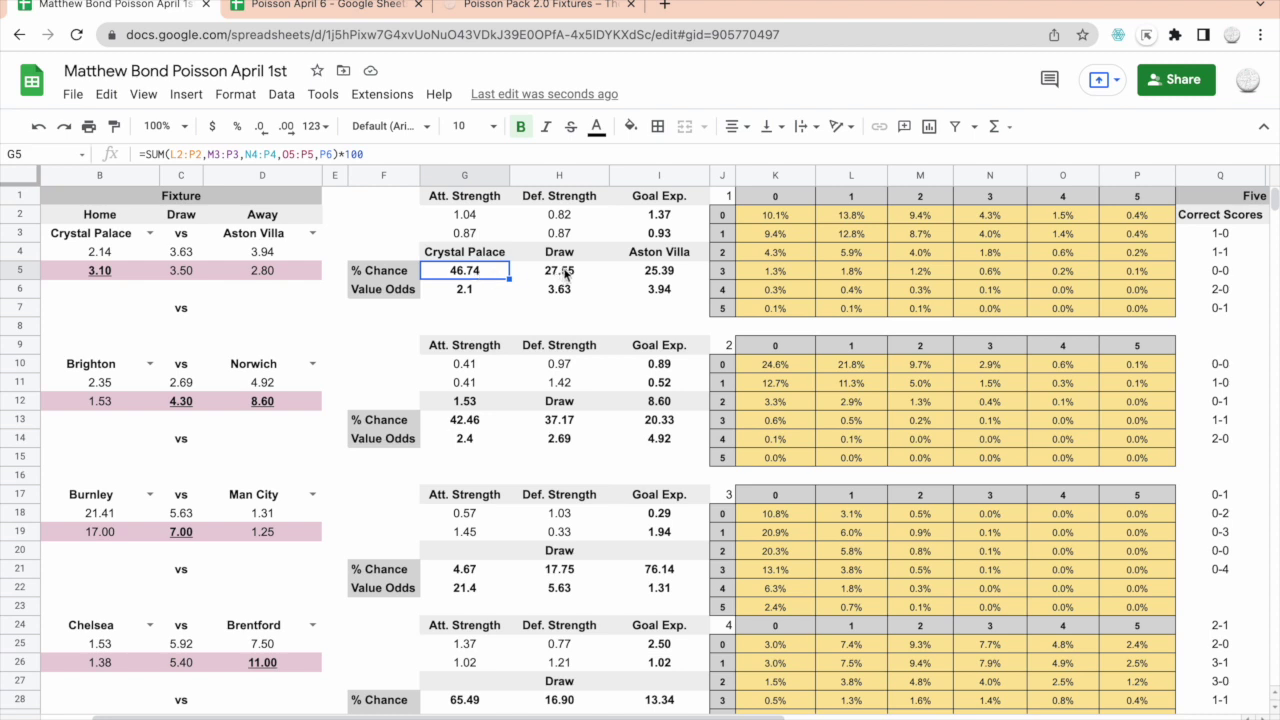
click(566, 274)
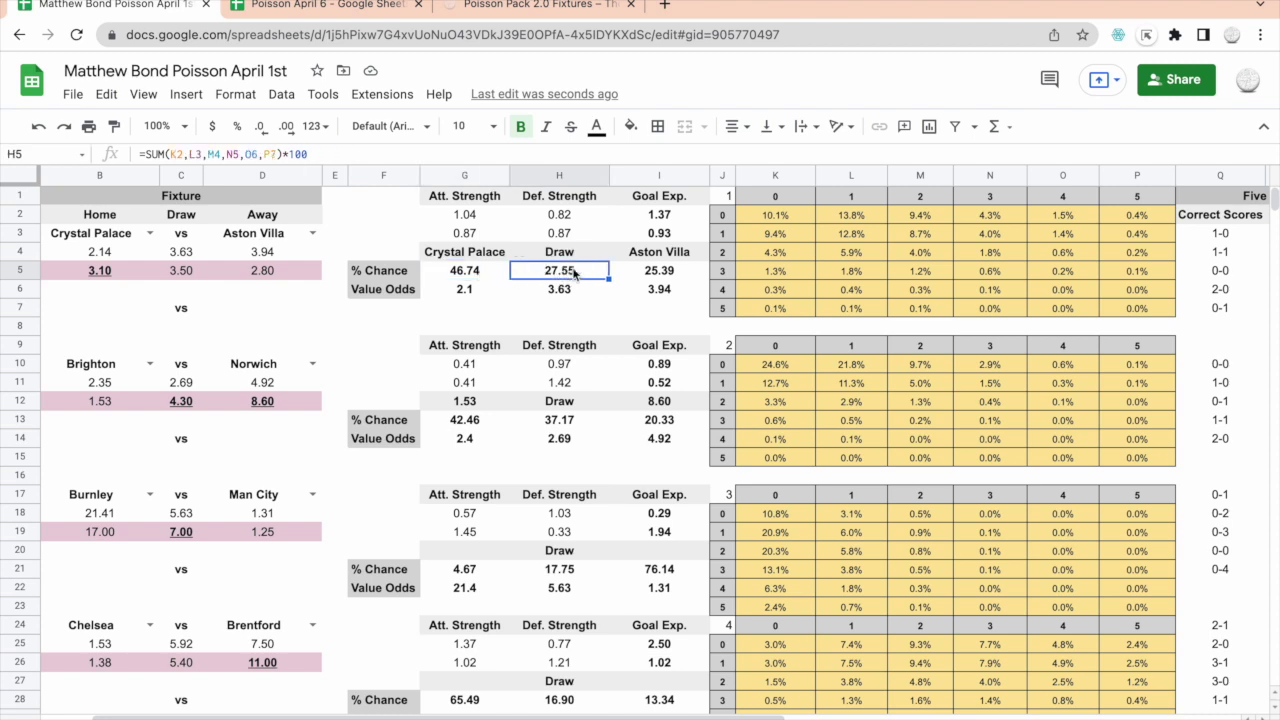
click(667, 276)
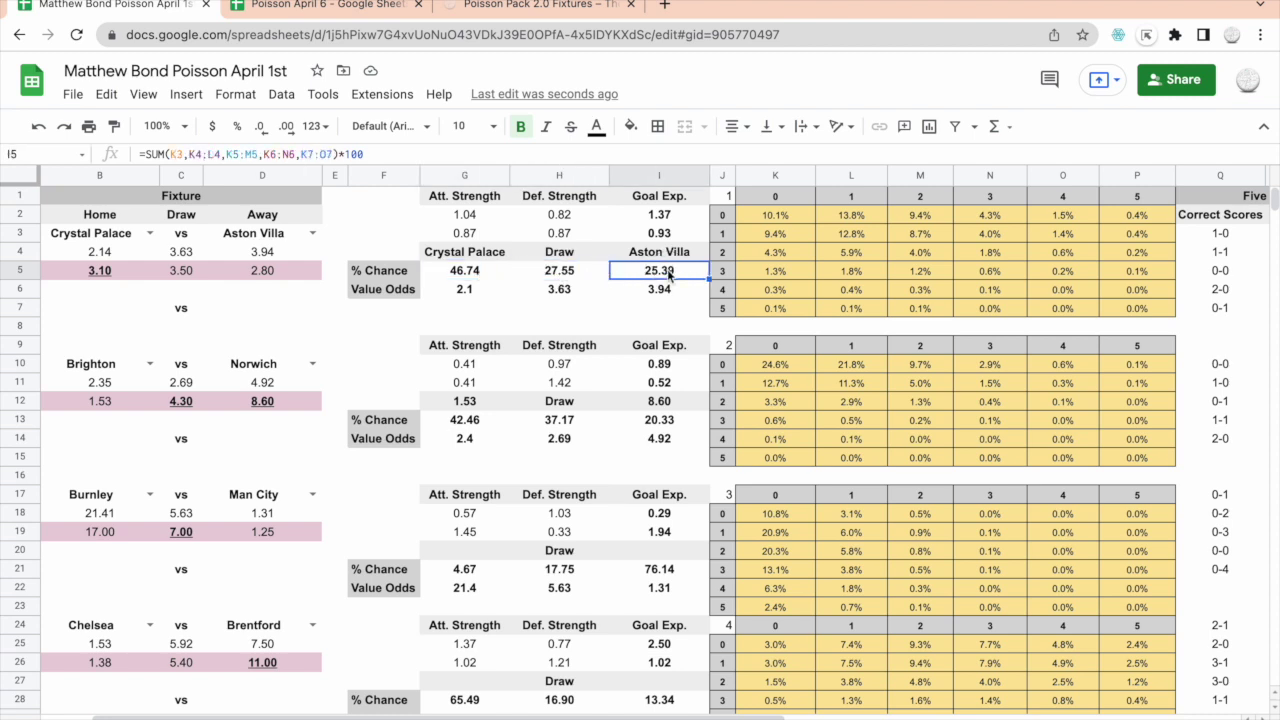
click(468, 289)
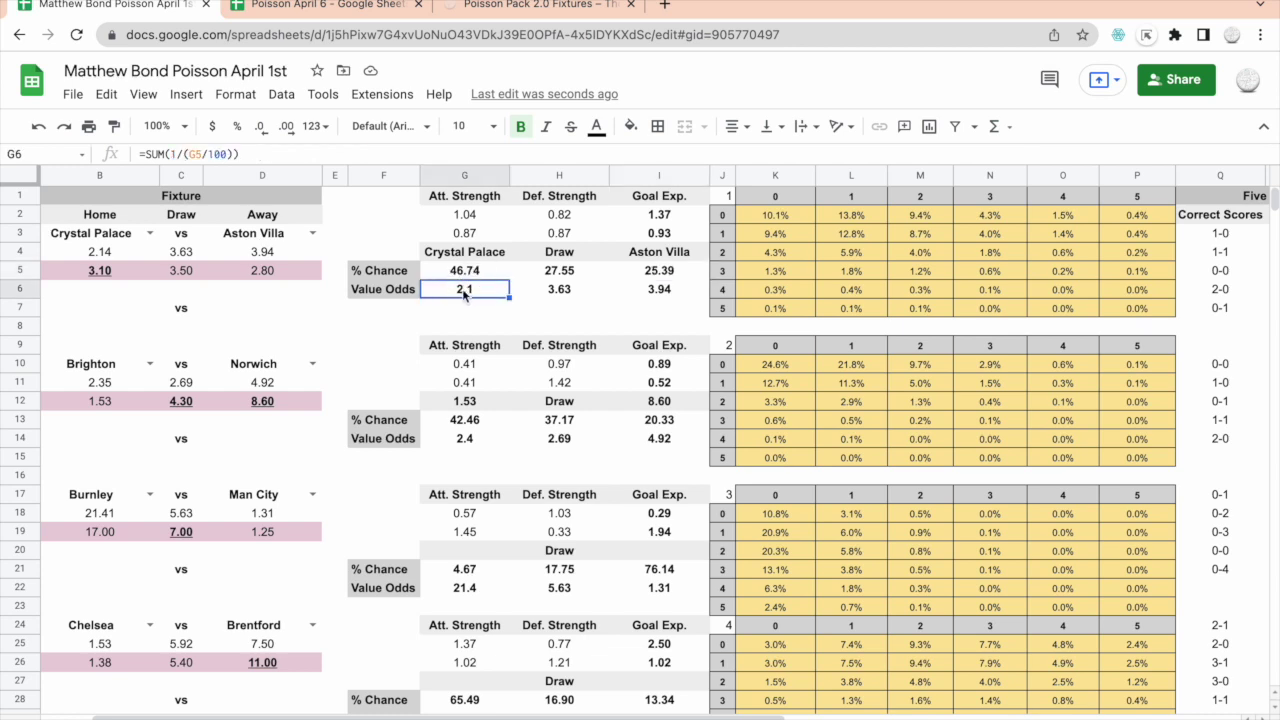
key(ctrl+z)
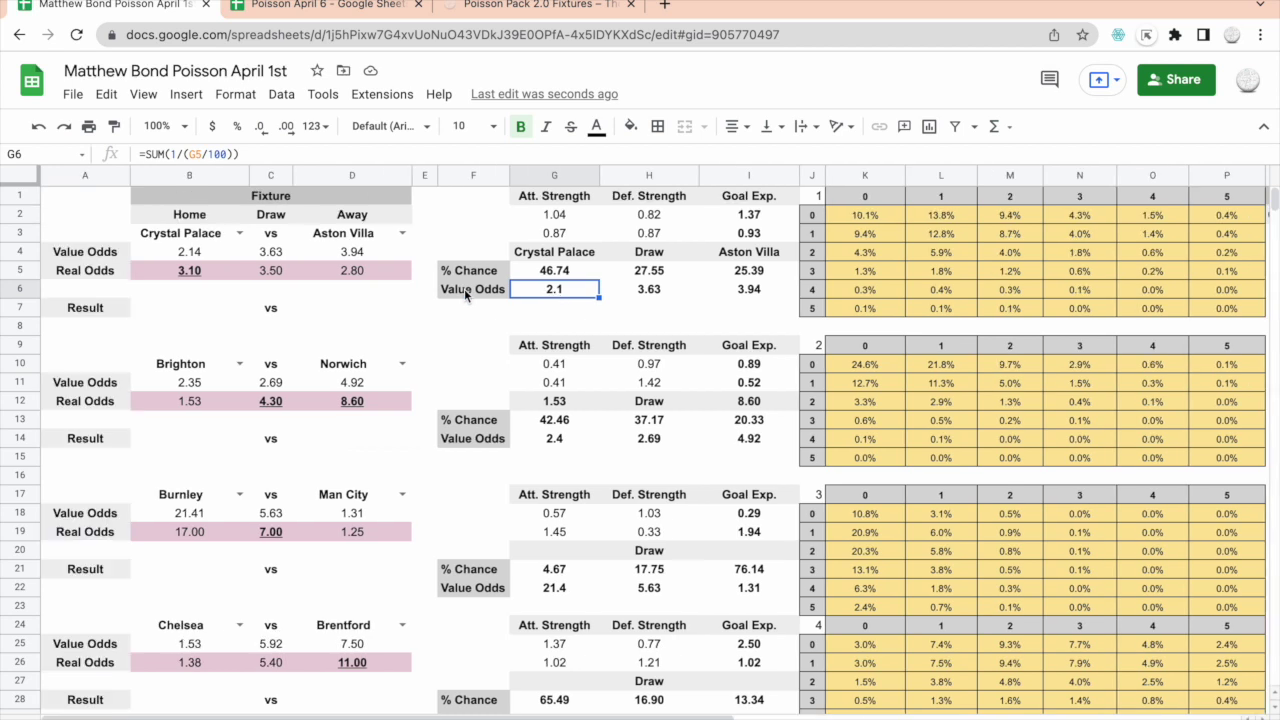
click(186, 252)
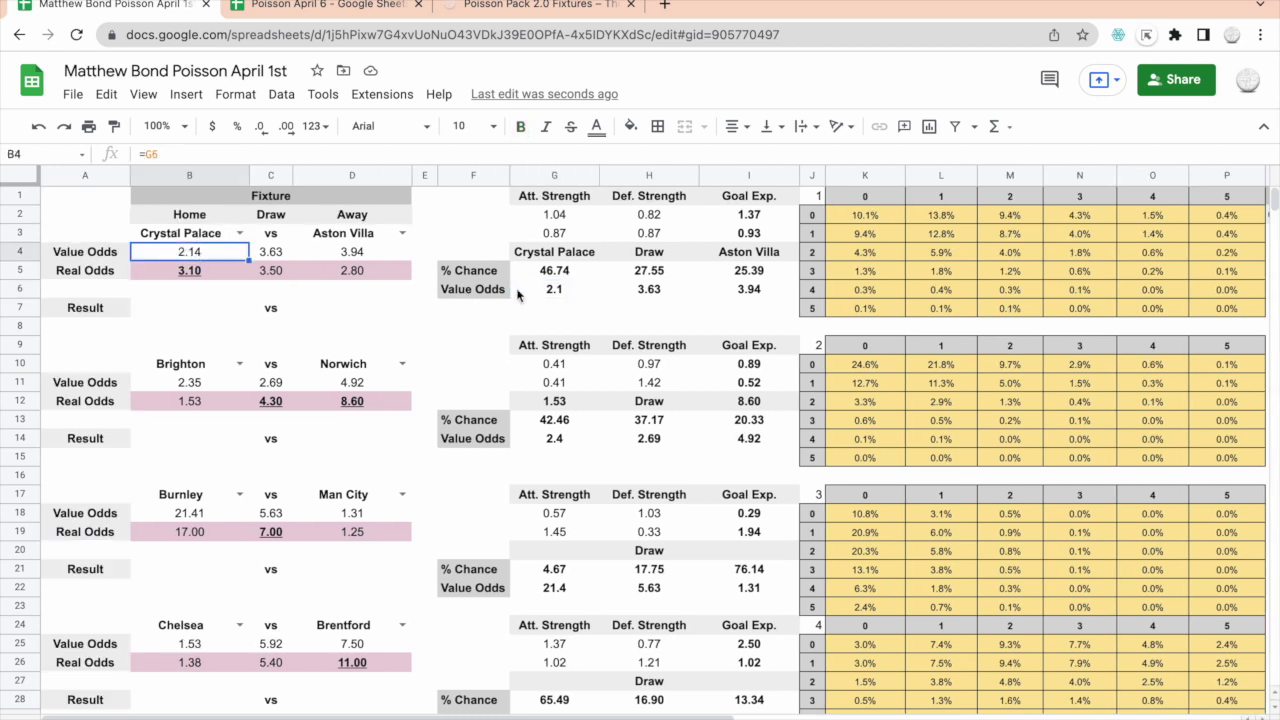
click(566, 291)
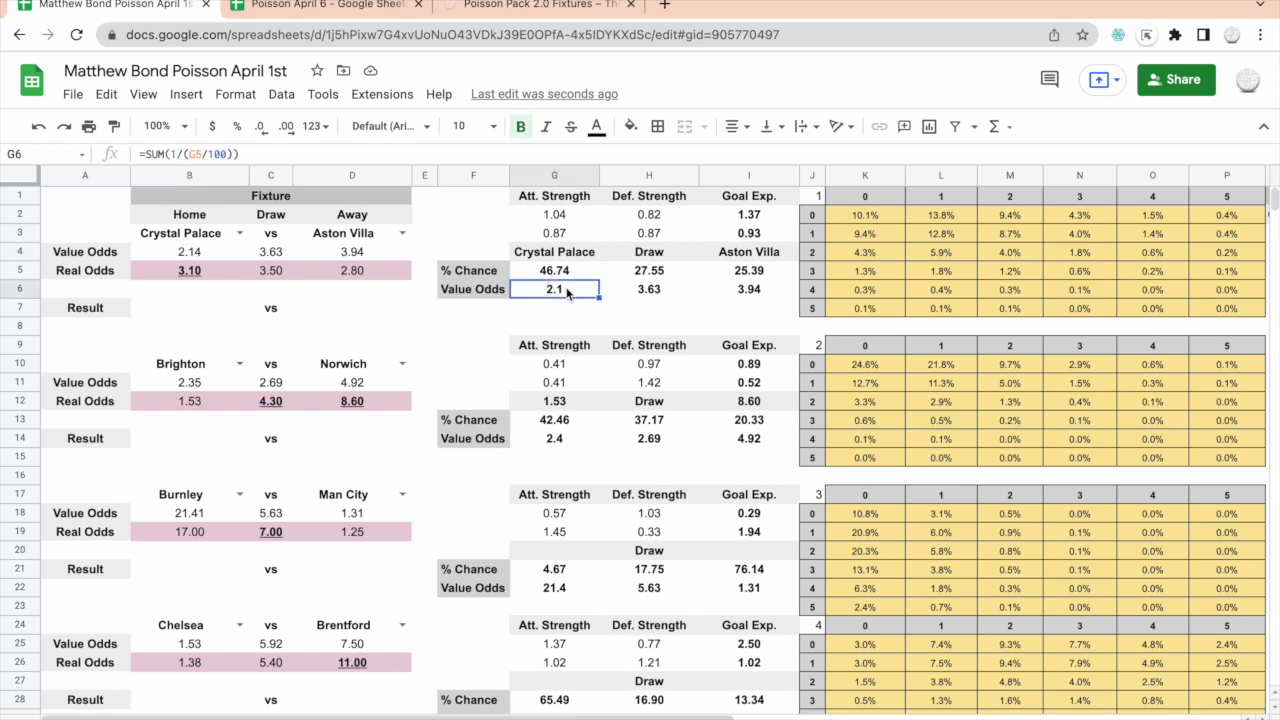
click(214, 250)
Examine the first fixture's five most likely scores, checking the correct score formula, the score percentages and the Betfair odds.
scroll(660, 272, right, 6)
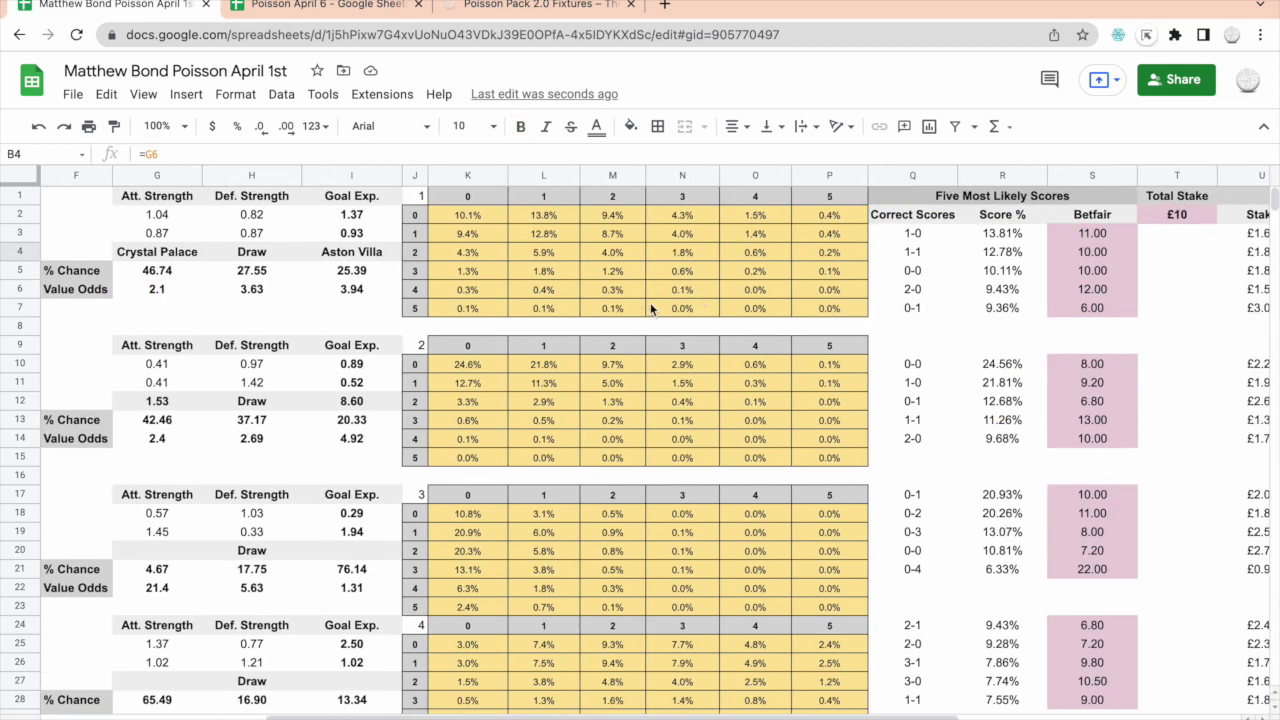
click(911, 231)
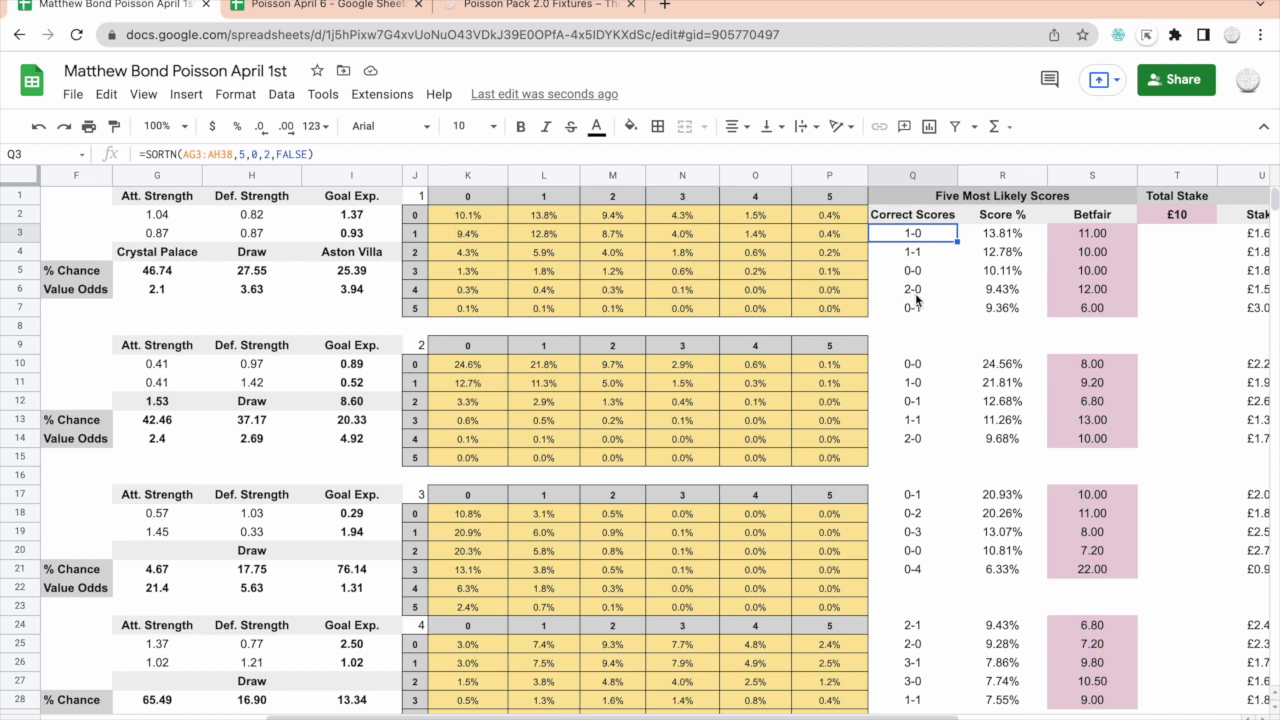
scroll(909, 269, right, 2)
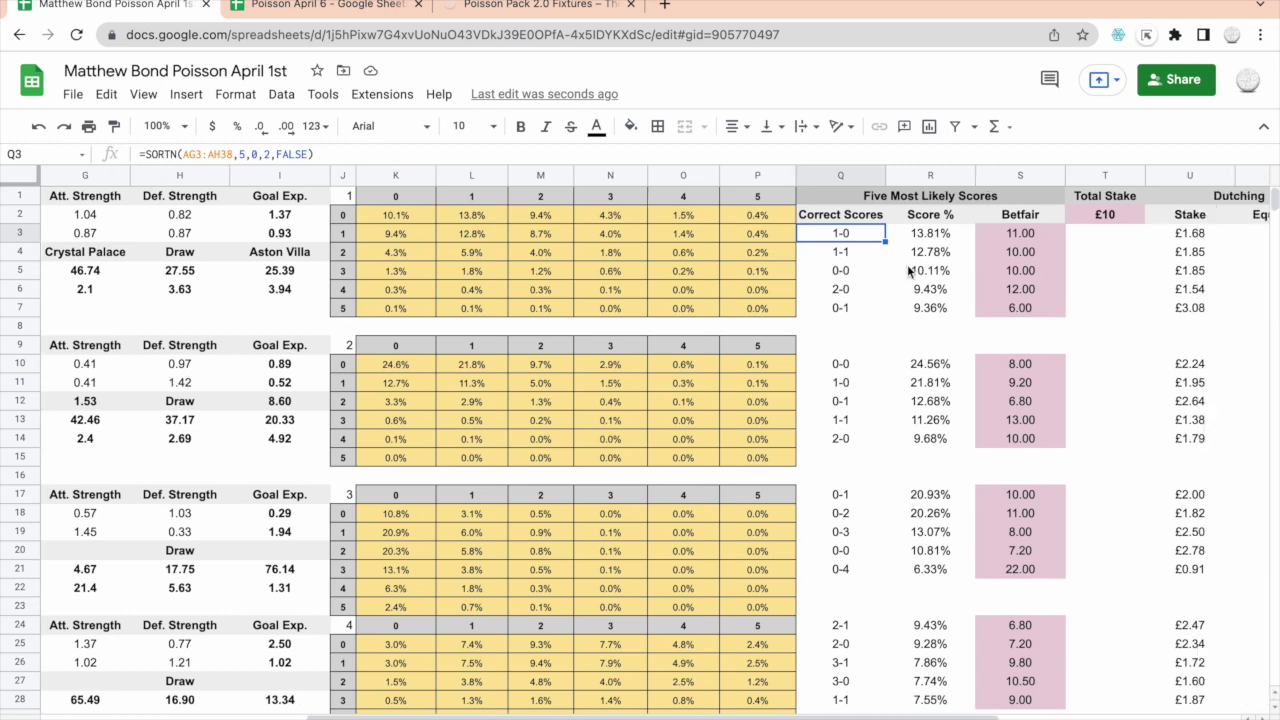
click(930, 236)
drag(928, 259, 930, 310)
scroll(930, 308, right, 4)
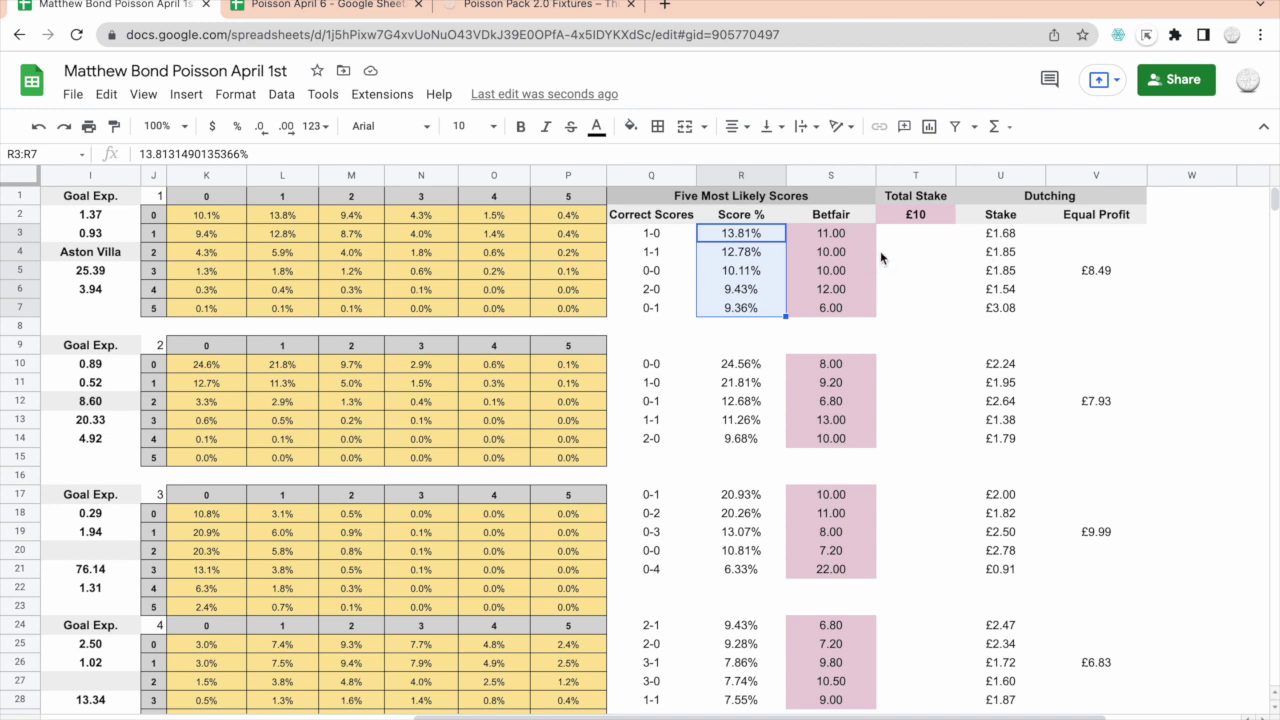
click(845, 238)
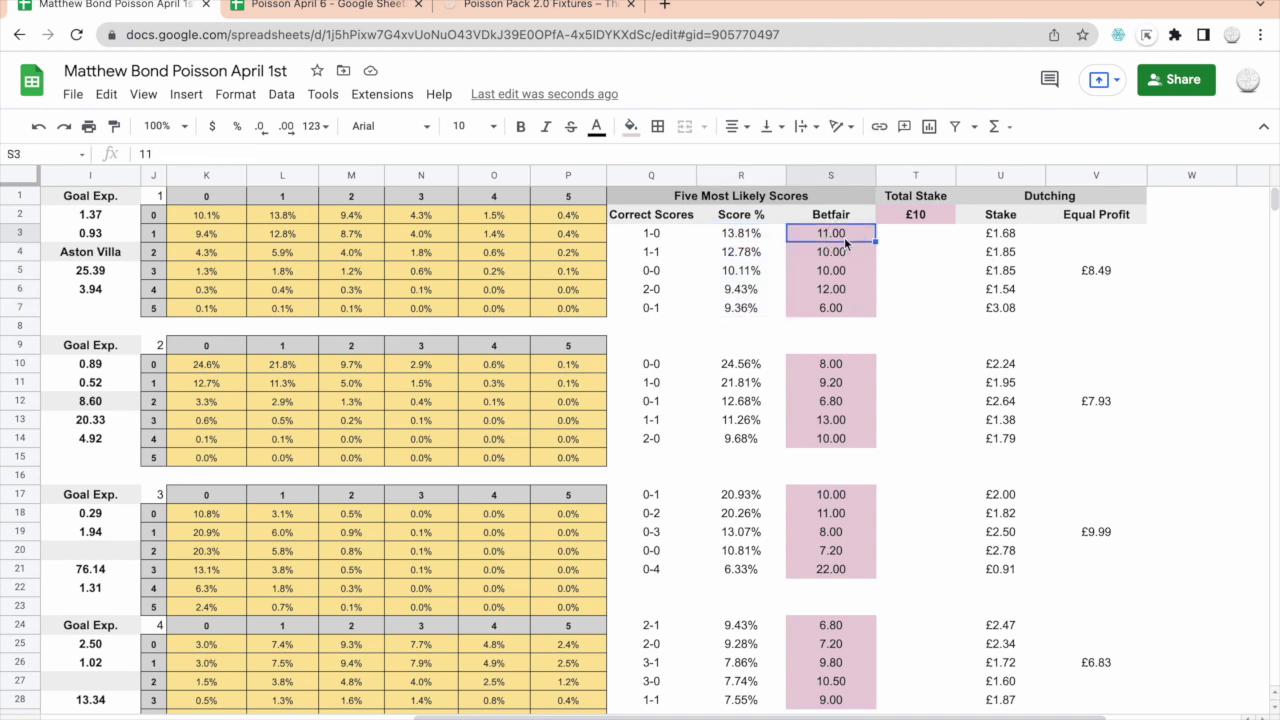
Unhide columns AA to BB containing the Dutching calculator and the score probability lists, and return to the fixtures.
scroll(945, 305, right, 6)
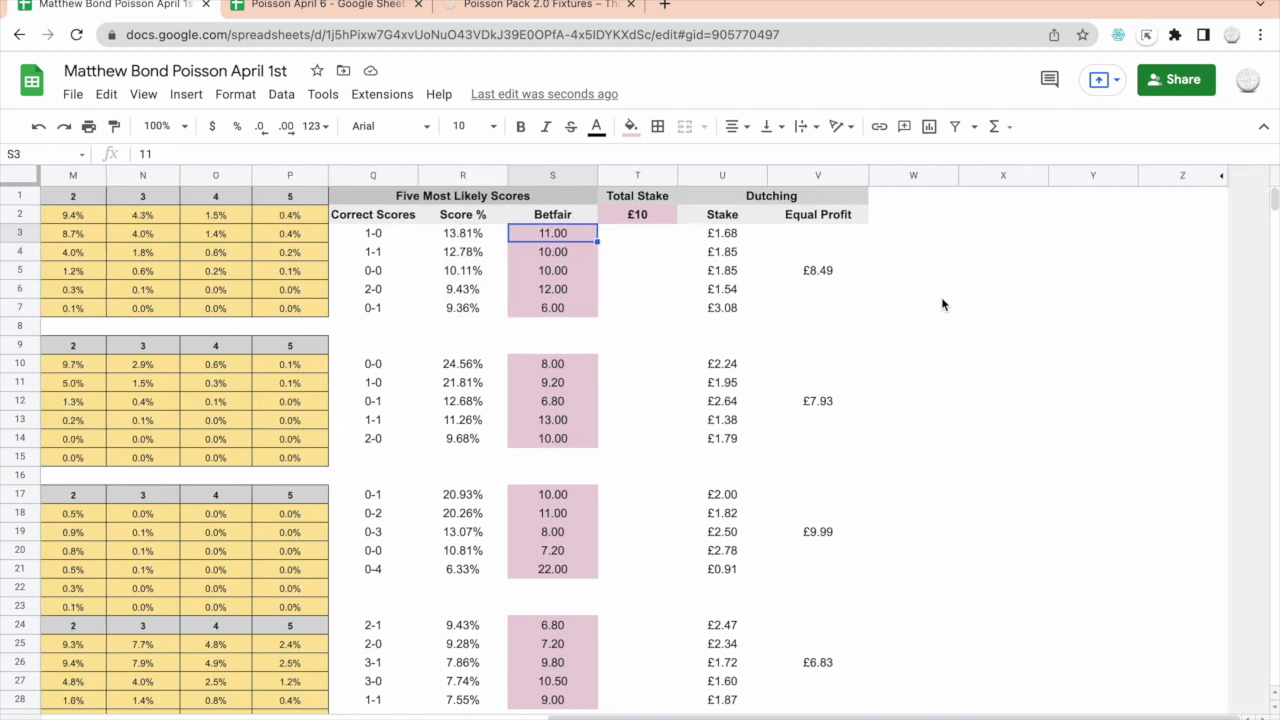
click(1217, 177)
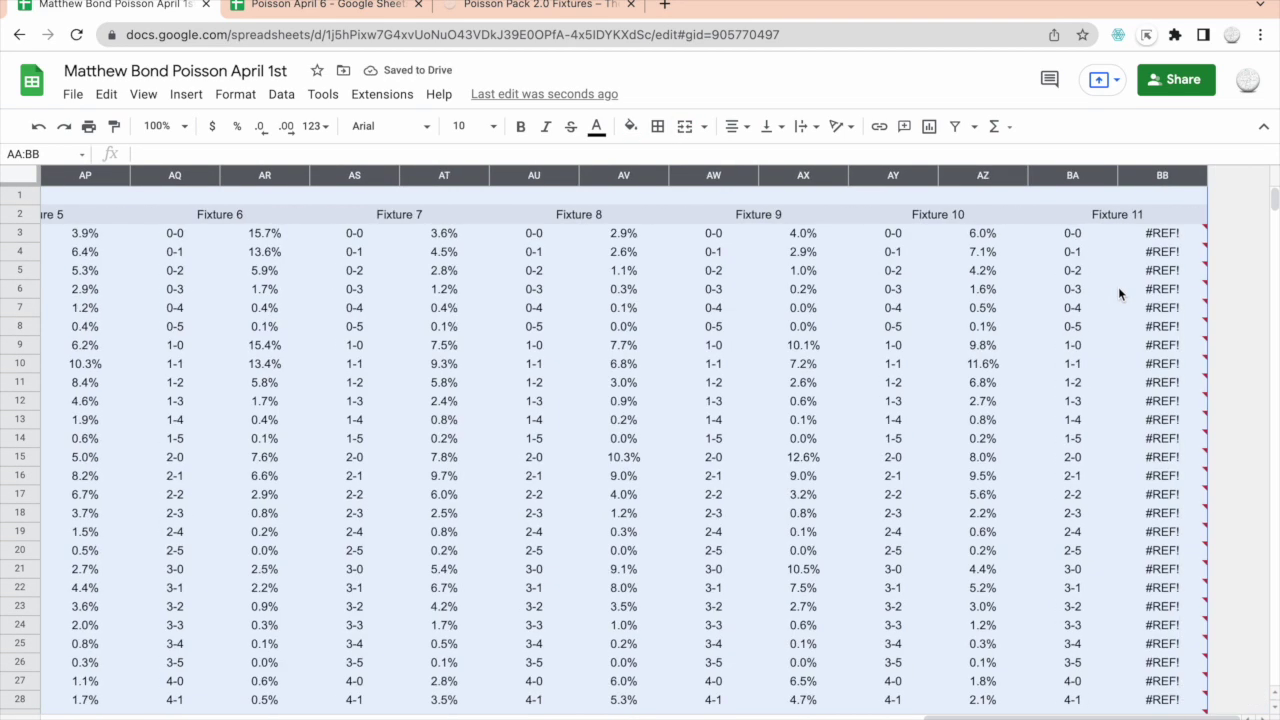
scroll(1118, 286, left, 10)
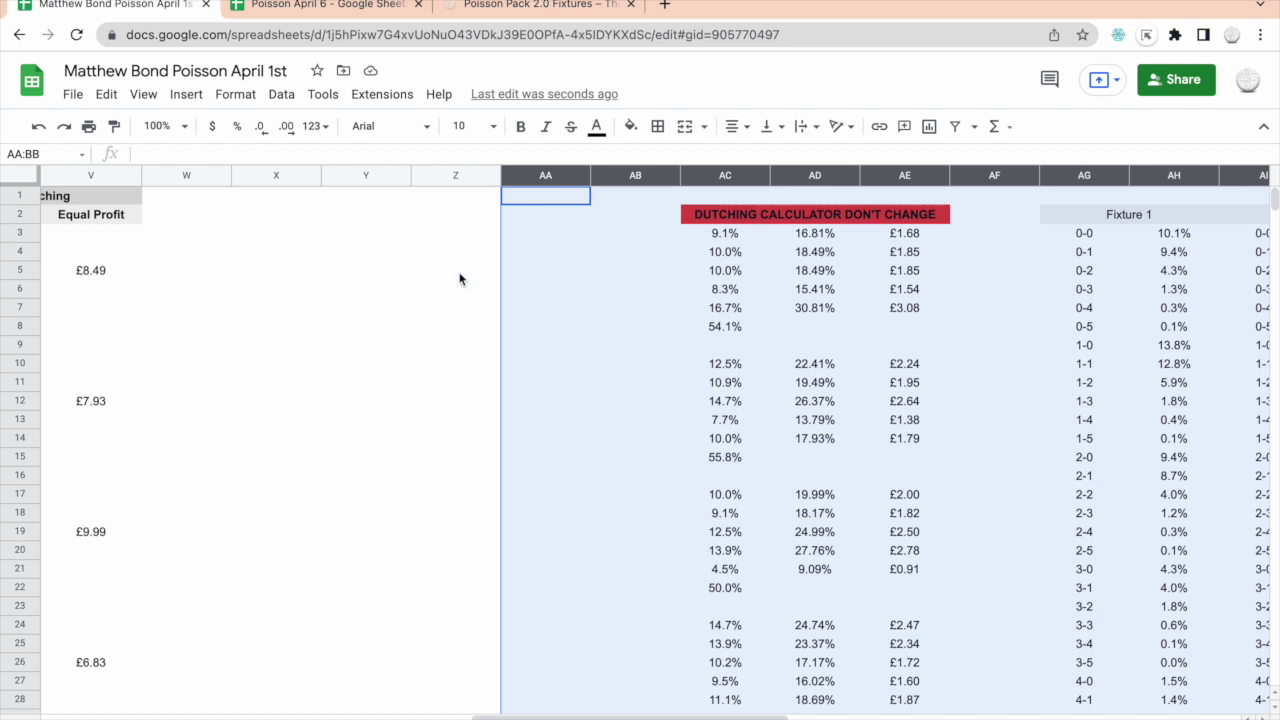
scroll(459, 278, left, 7)
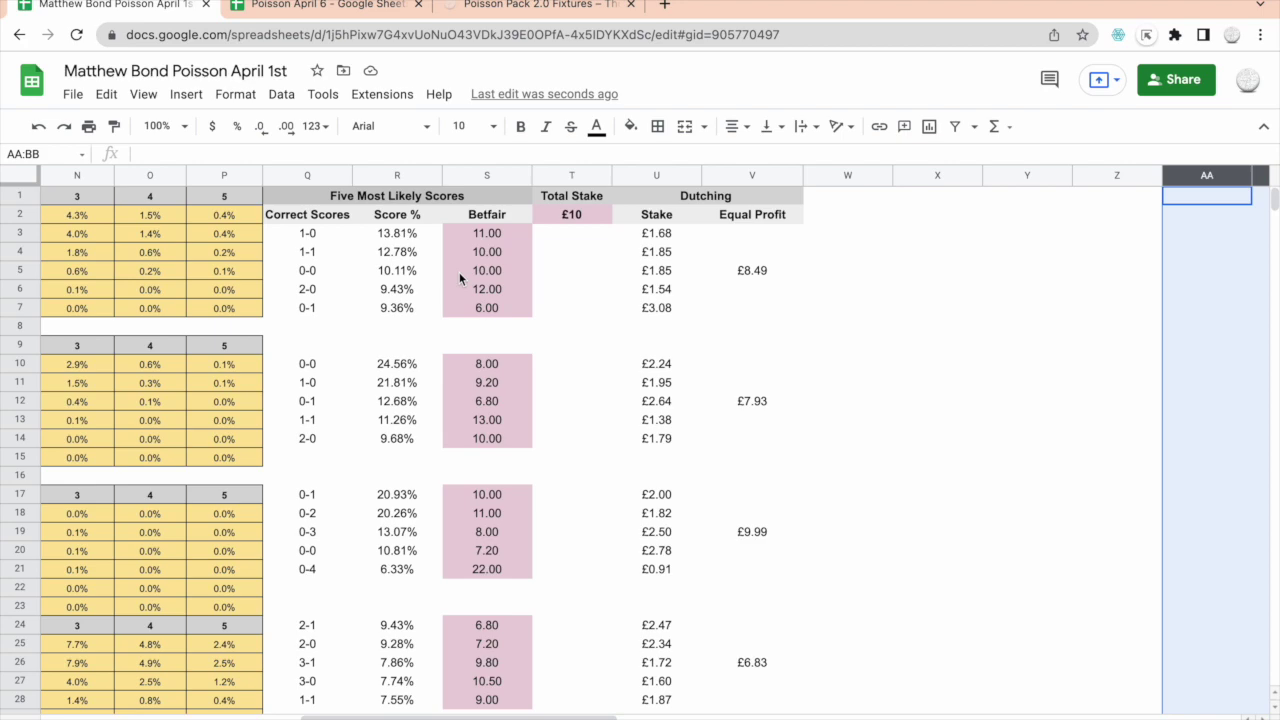
scroll(459, 272, left, 10)
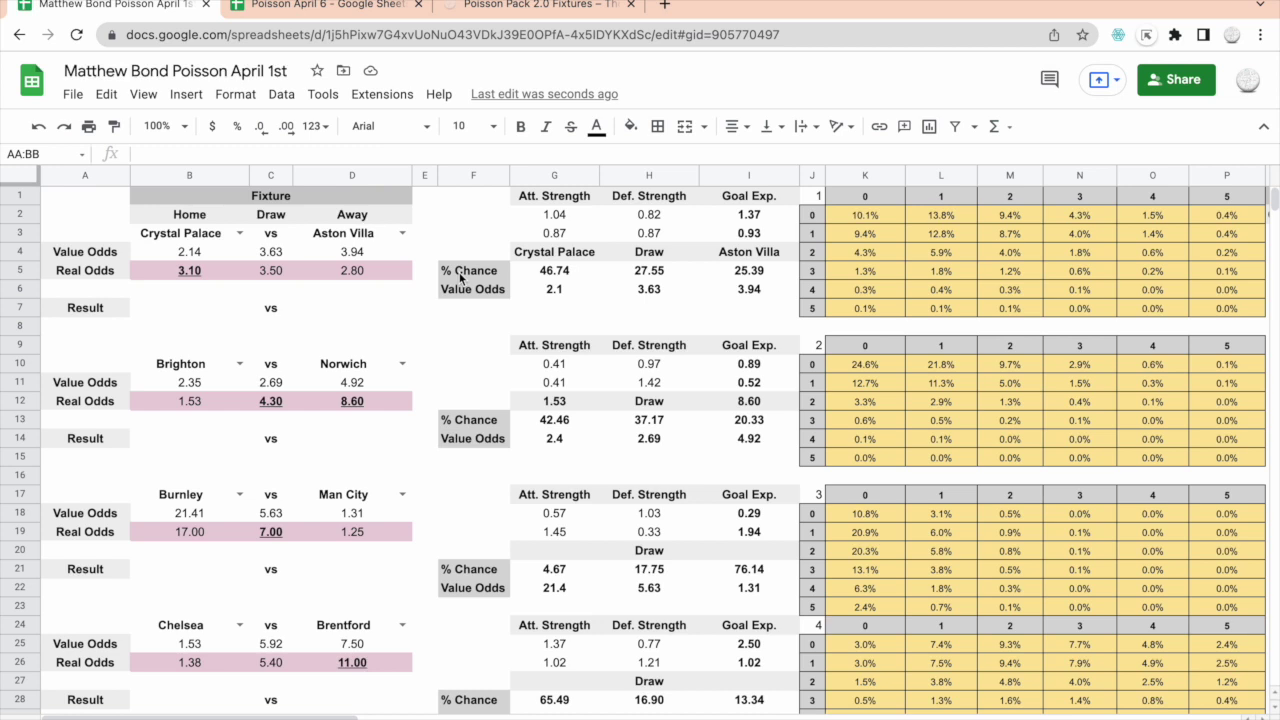
Change the first fixture's home team to Man City and its away team to Spurs.
click(239, 233)
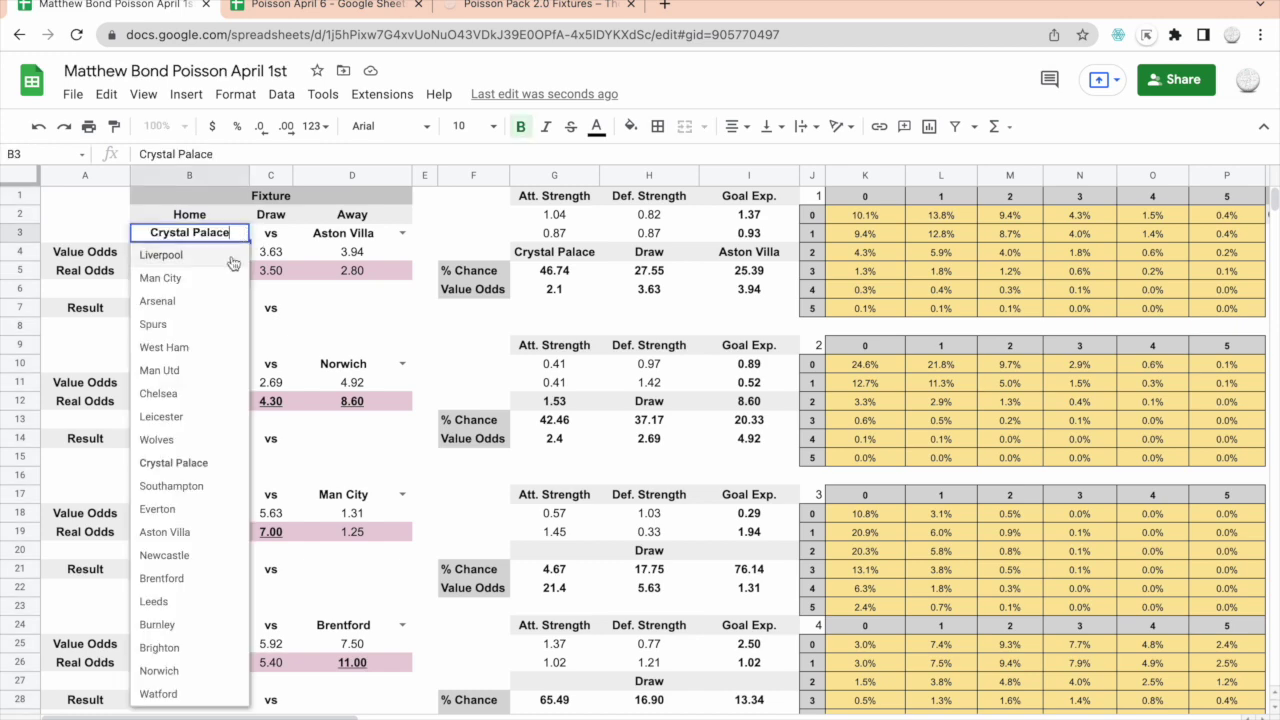
click(217, 287)
click(402, 233)
click(358, 324)
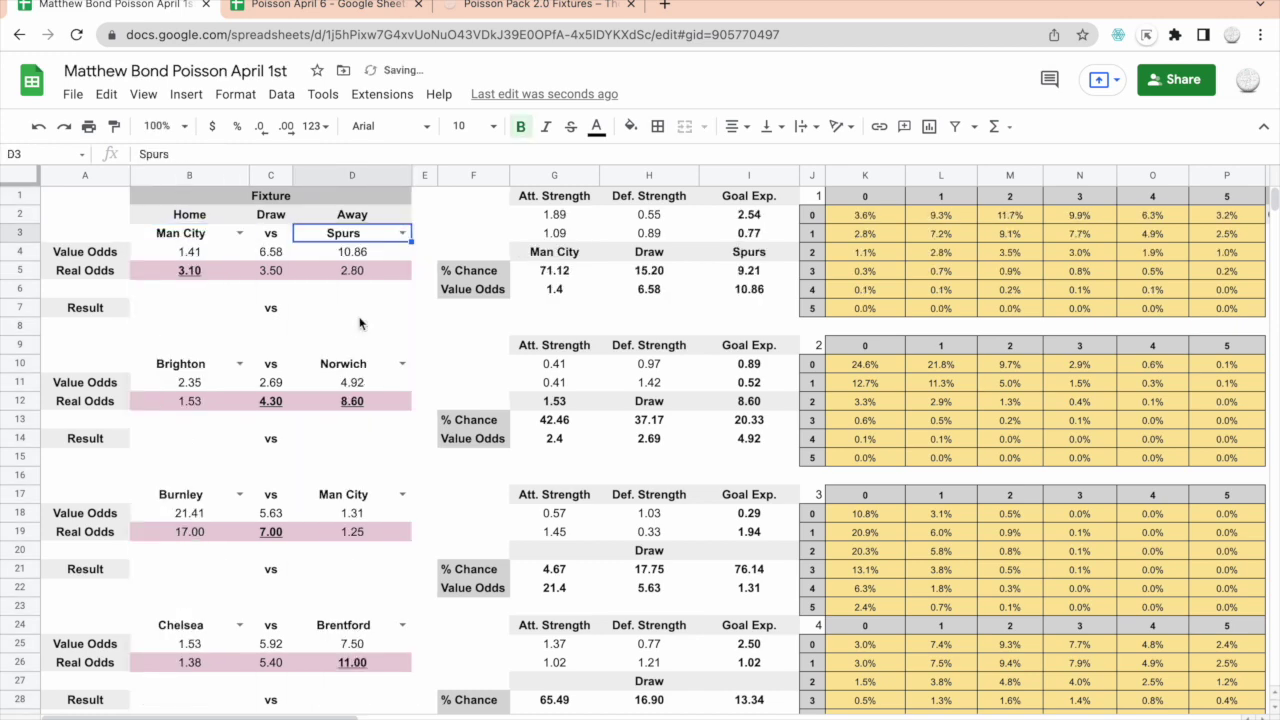
click(239, 363)
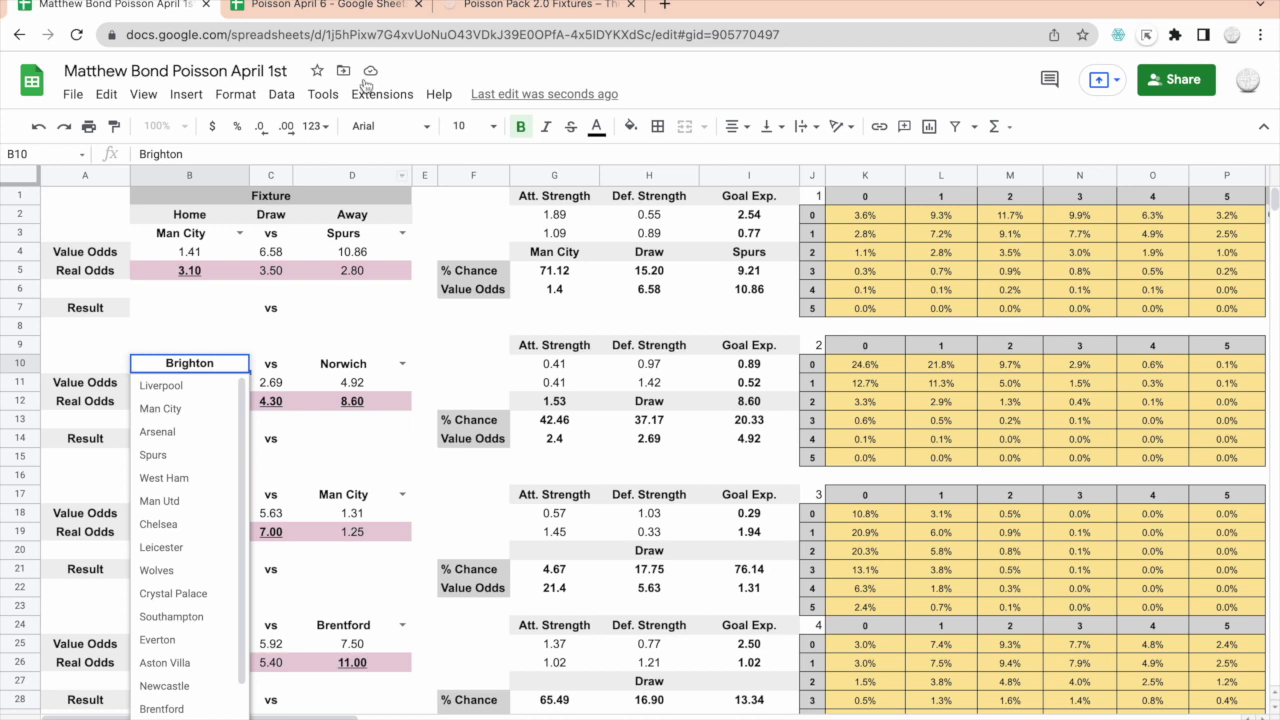
Switch to the Poisson April 6 spreadsheet and examine the odds and likely scores for the Burnley, Augsburg and Dunfermline home fixtures.
click(325, 6)
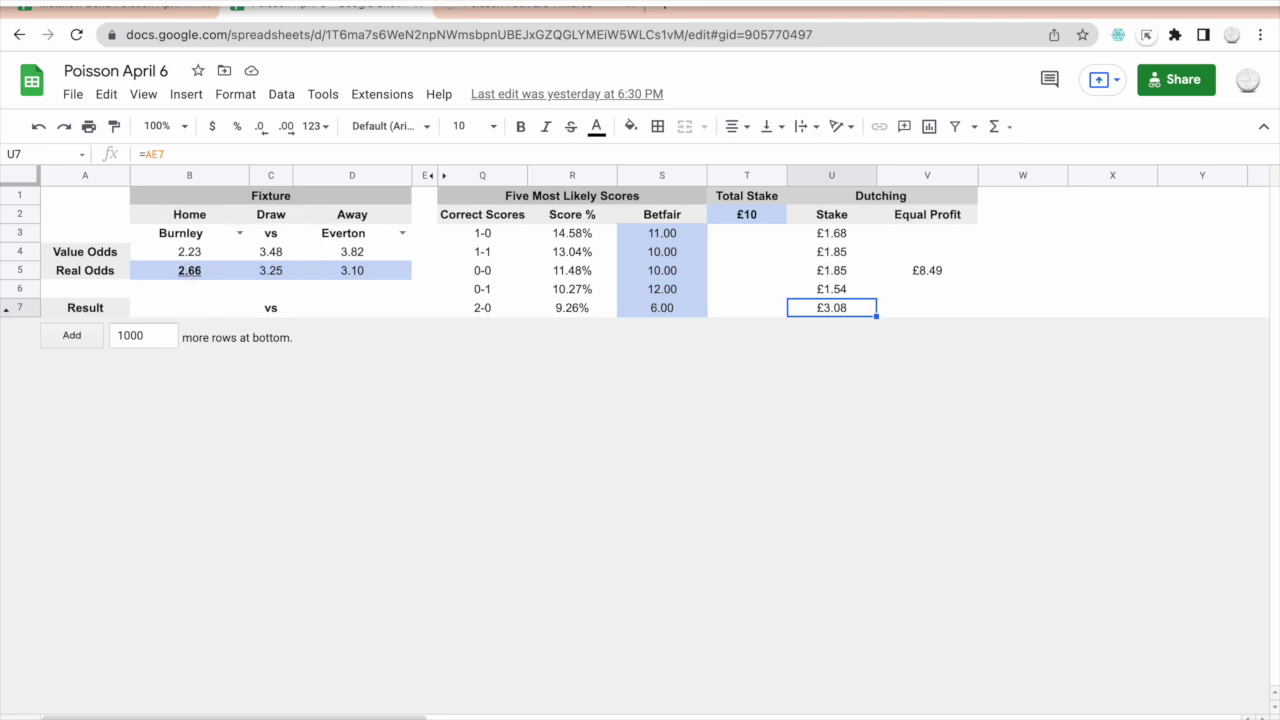
click(187, 270)
key(ctrl+shift+Page_Down)
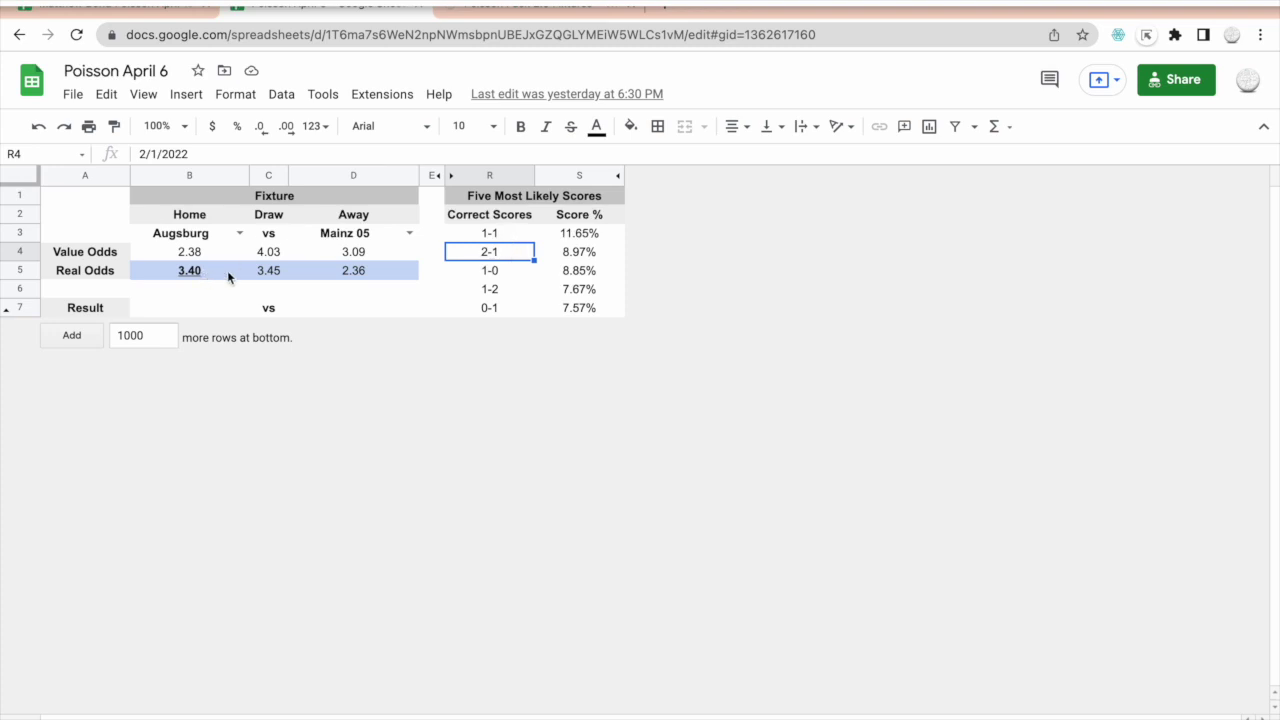
click(503, 270)
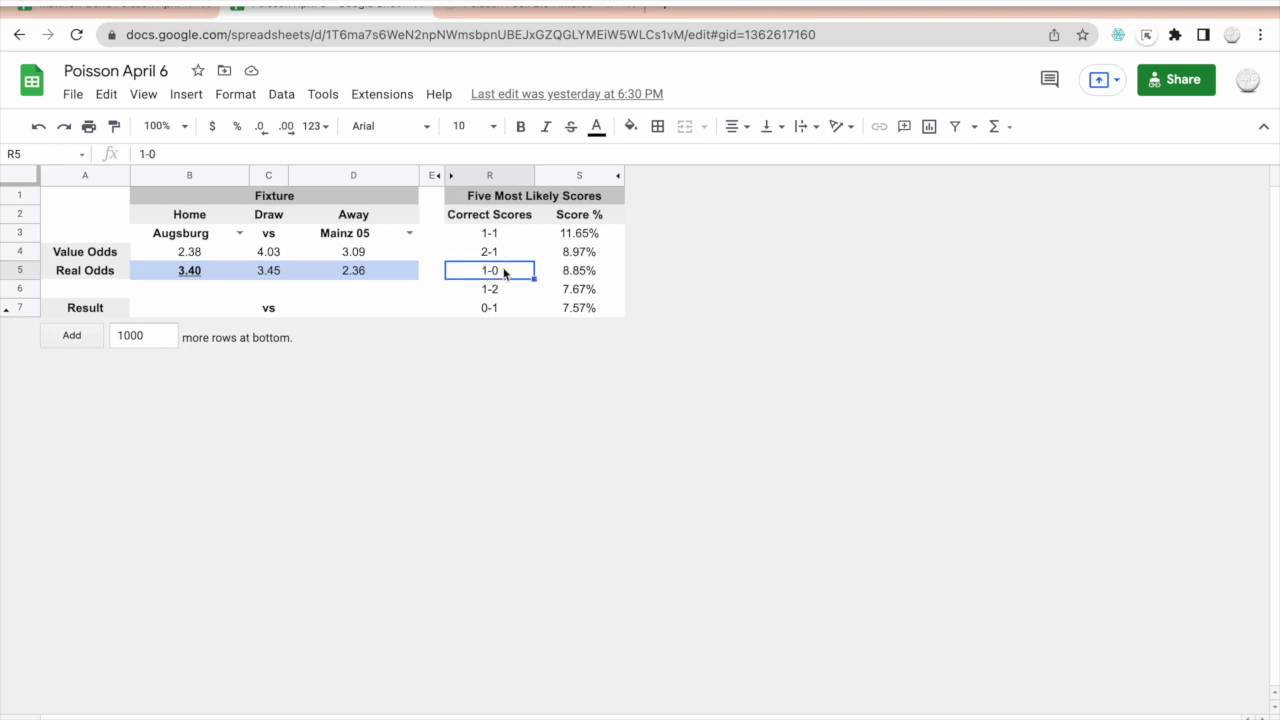
click(503, 257)
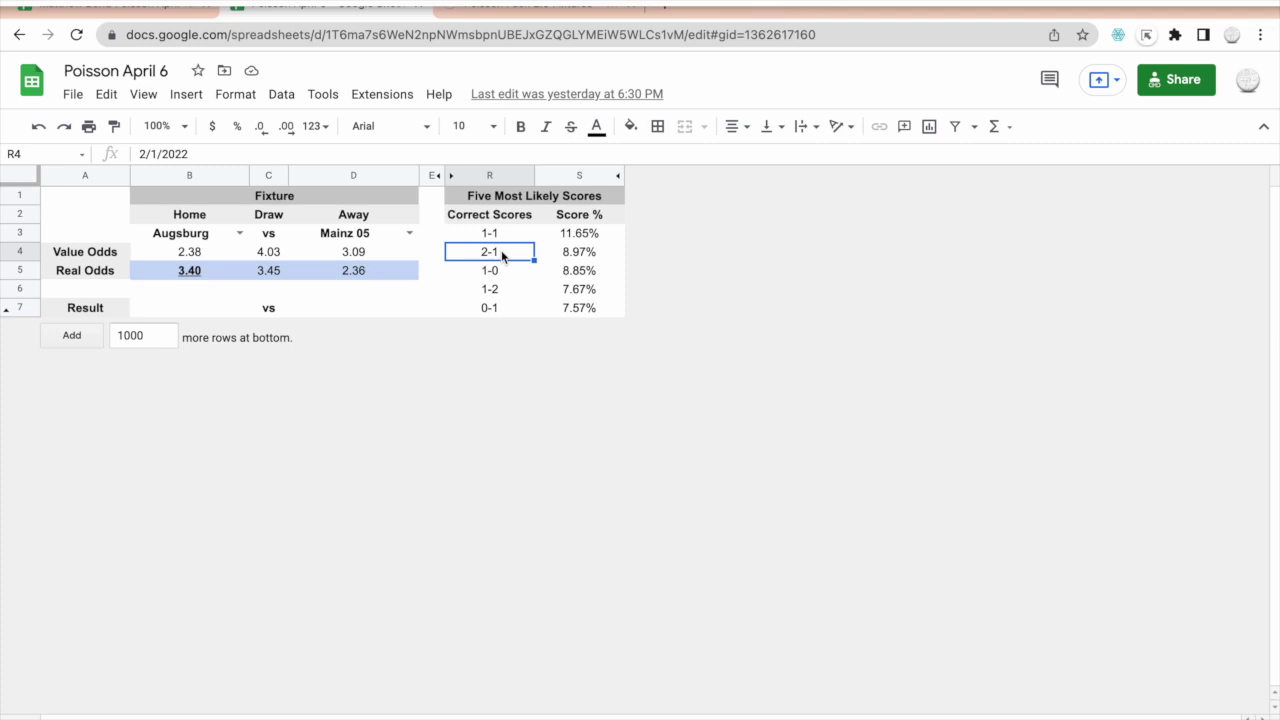
click(494, 274)
click(494, 258)
key(ctrl+shift+Page_Down)
key(ctrl+shift+Page_Down)
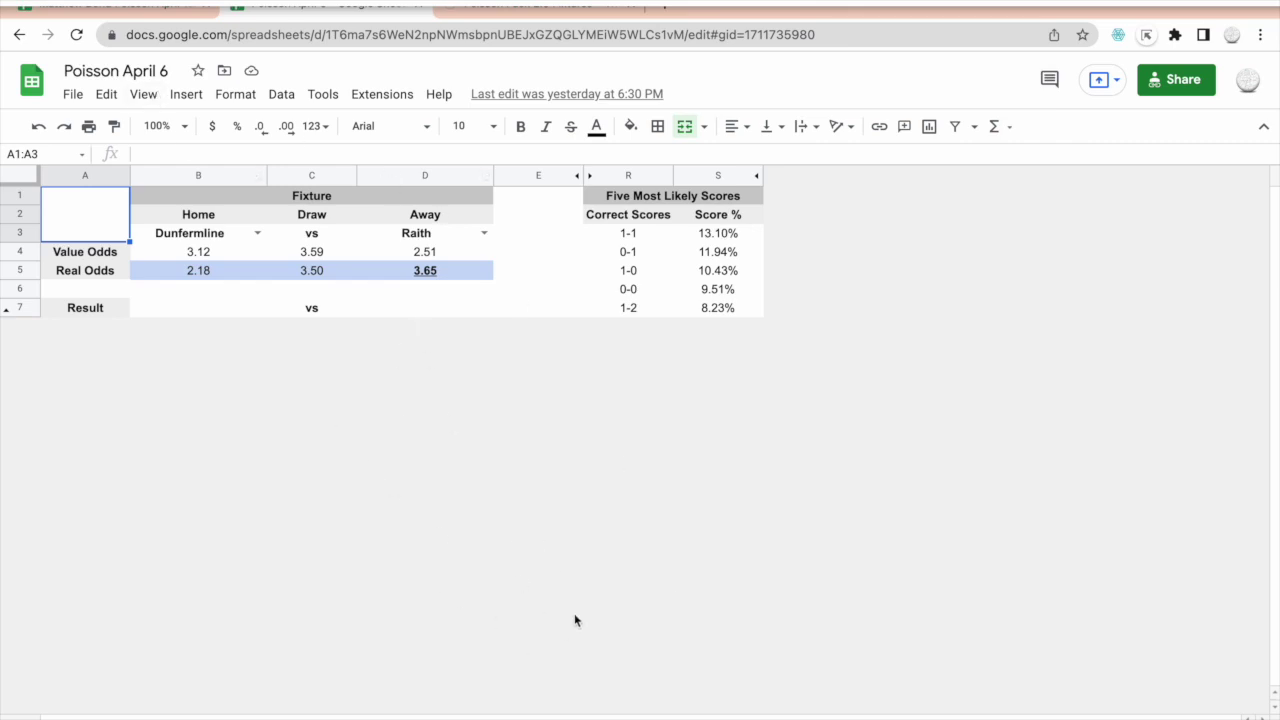
Switch to the Poisson Pack 2.0 Fixtures web page and examine the embedded Poisson April 6 sheet with its league list.
click(527, 10)
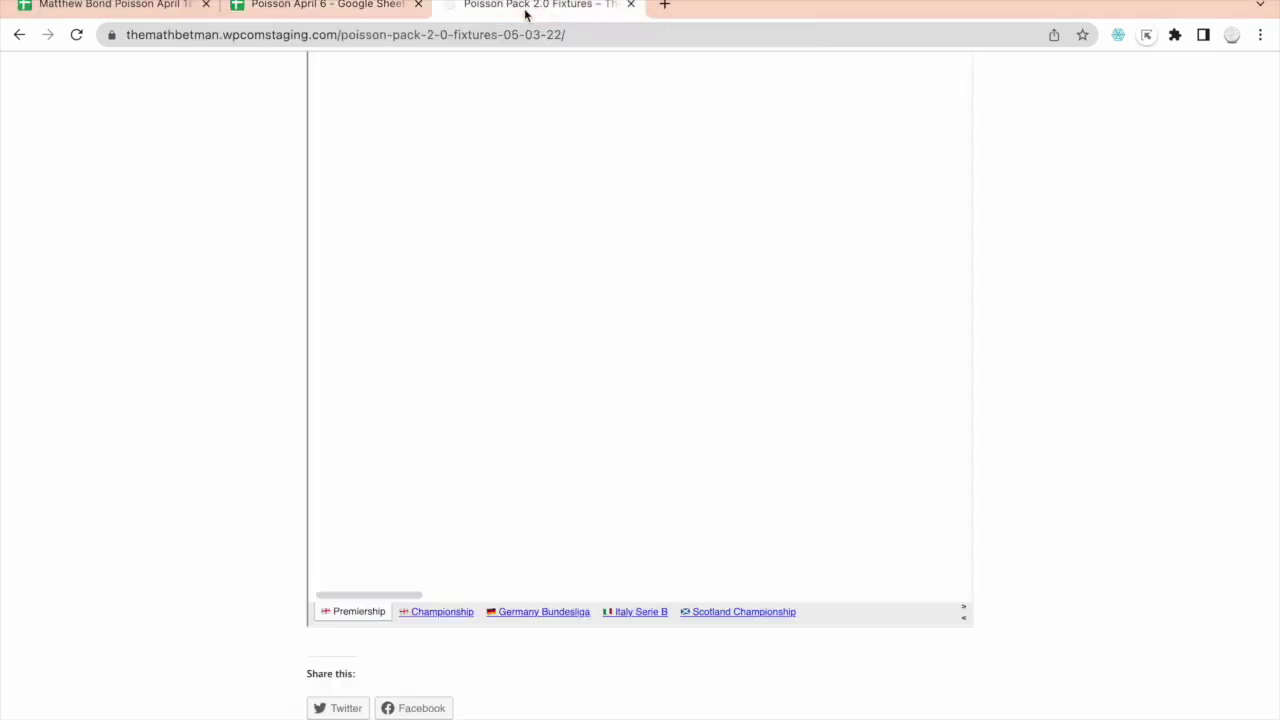
scroll(560, 400, up, 10)
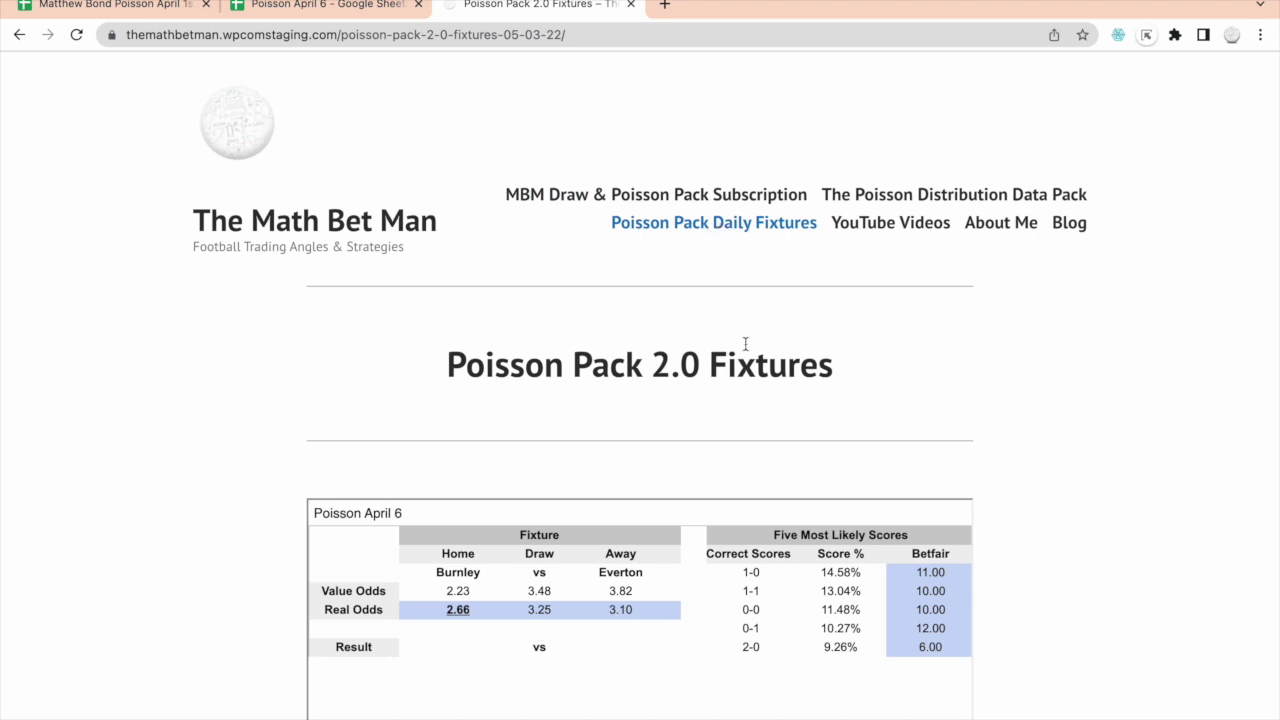
scroll(746, 350, down, 4)
scroll(746, 351, down, 5)
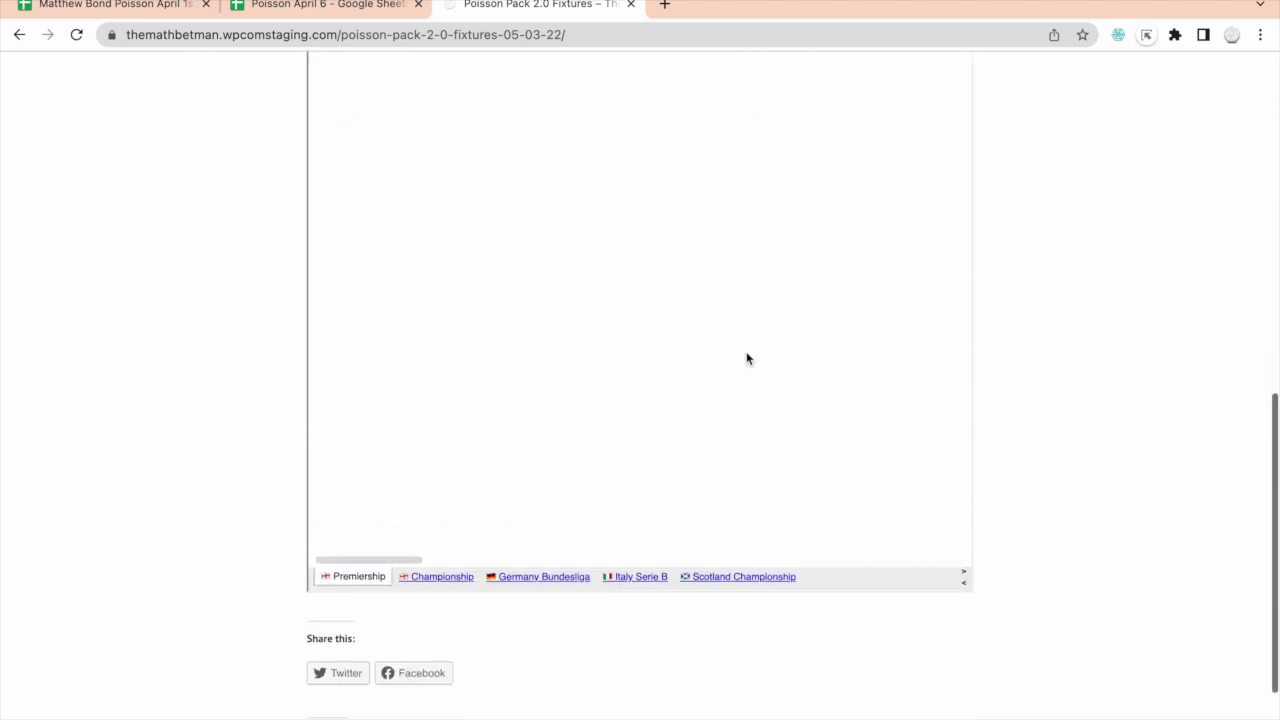
scroll(646, 386, up, 6)
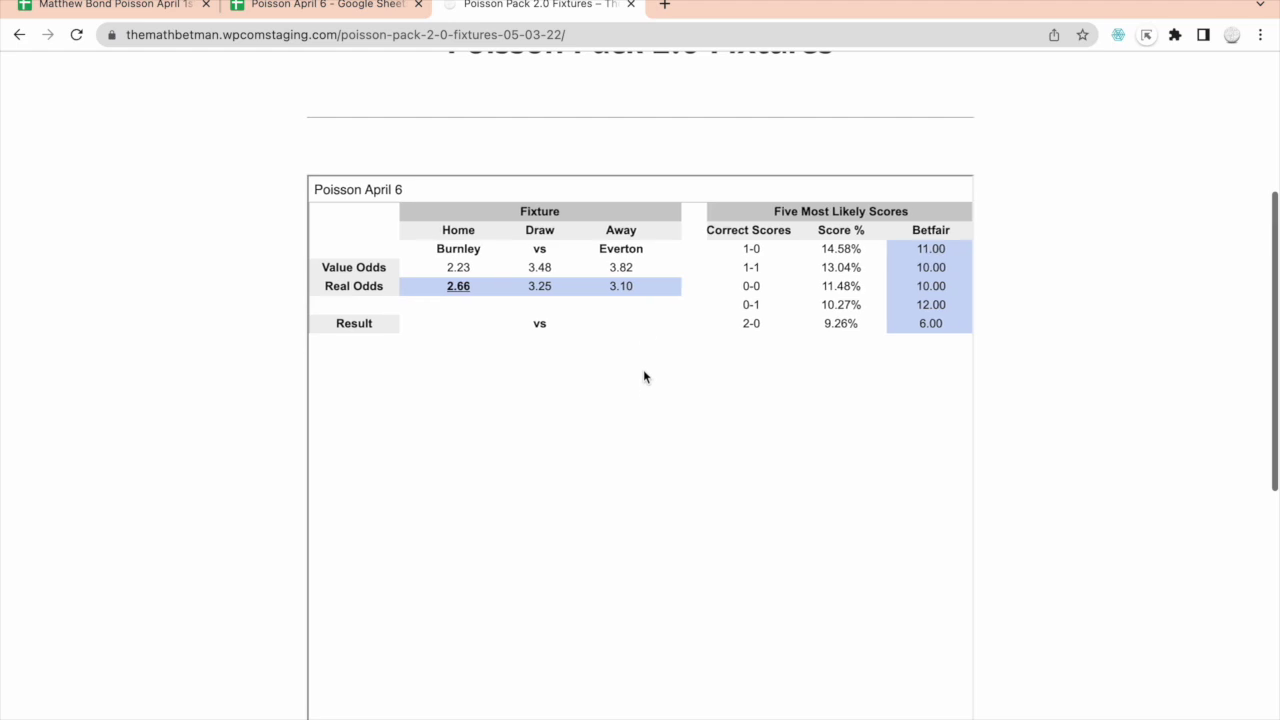
scroll(645, 330, right, 4)
scroll(645, 322, left, 4)
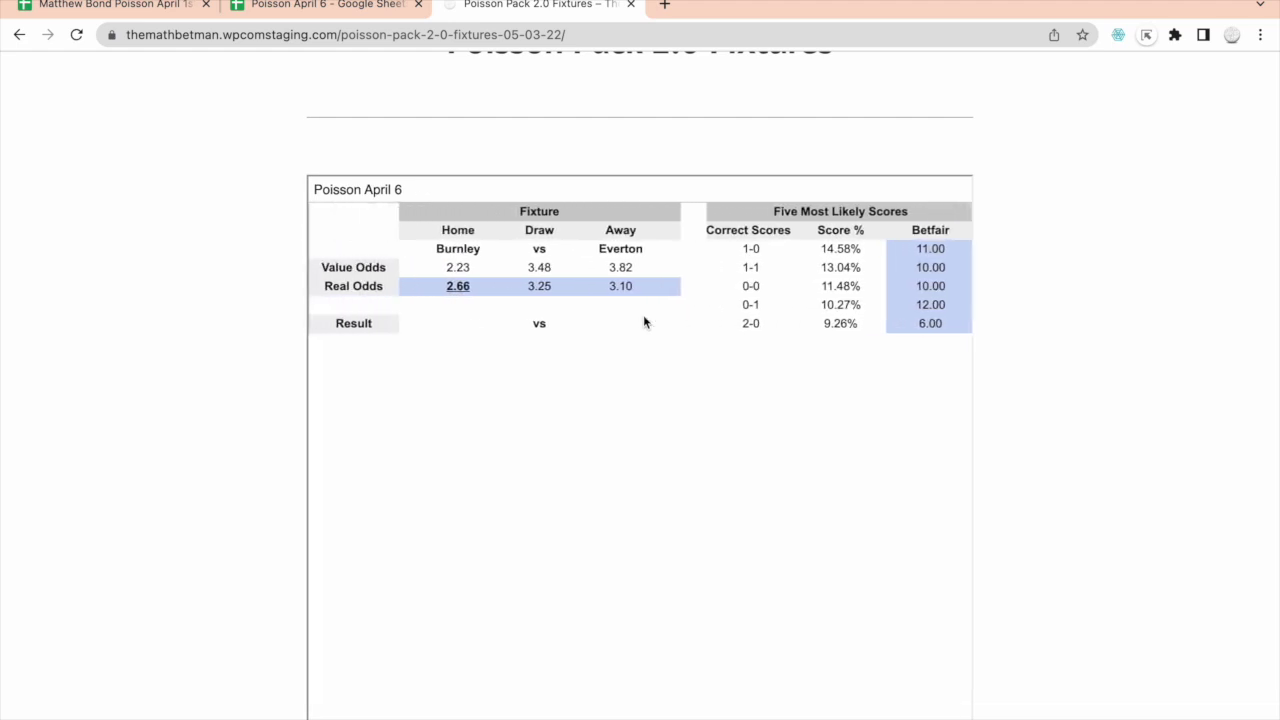
scroll(644, 322, right, 1)
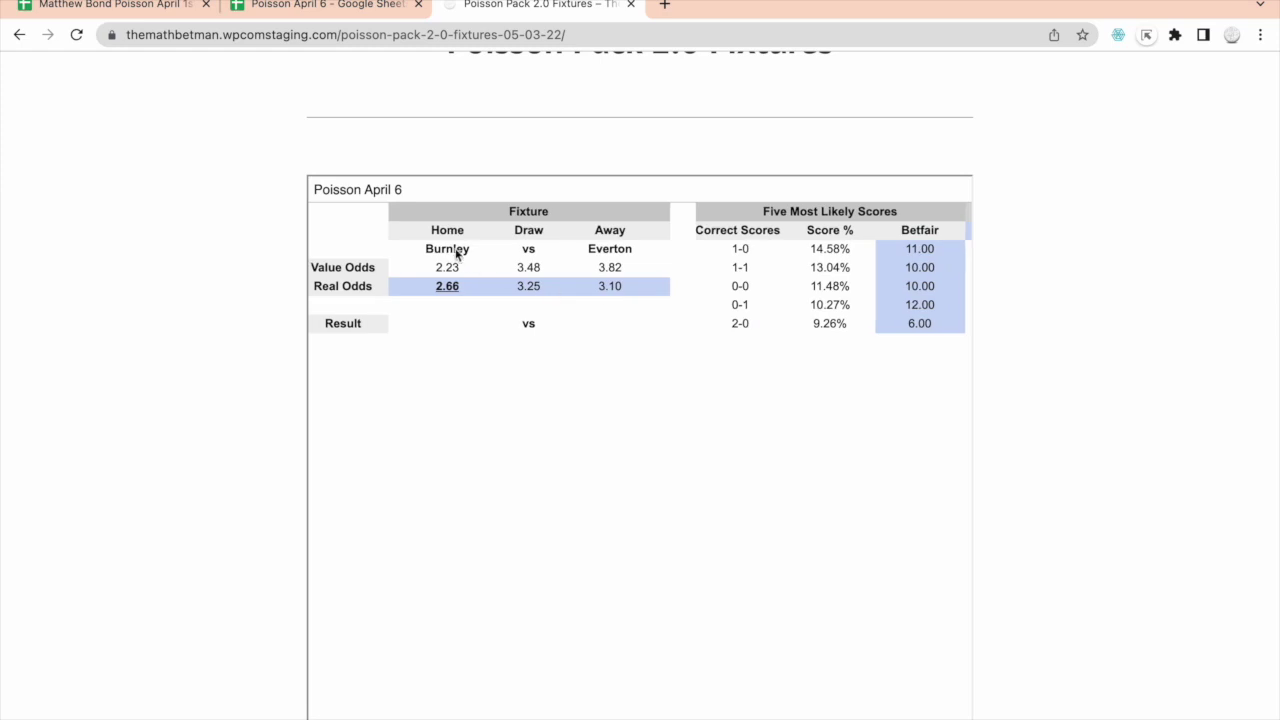
Examine the Burnley versus Everton odds, likely scores, Betfair prices and Dutching stakes in the embedded Poisson April 6 sheet.
scroll(531, 331, right, 1)
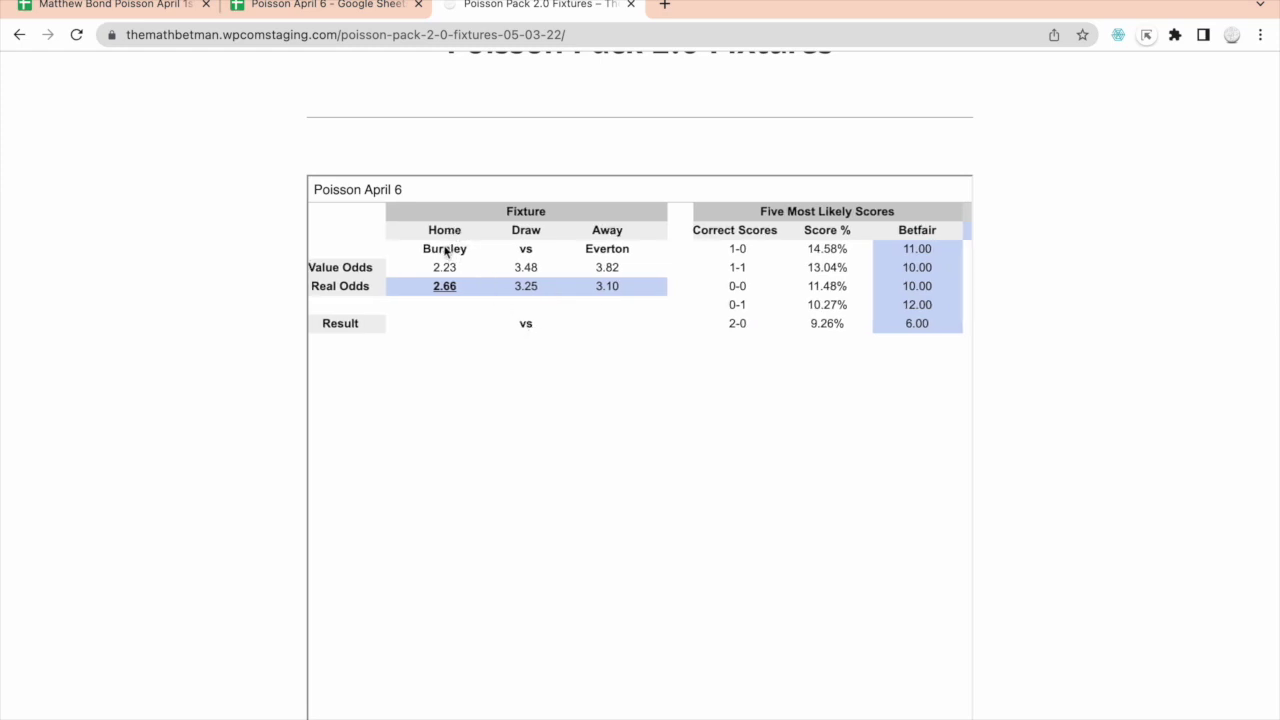
scroll(475, 252, down, 1)
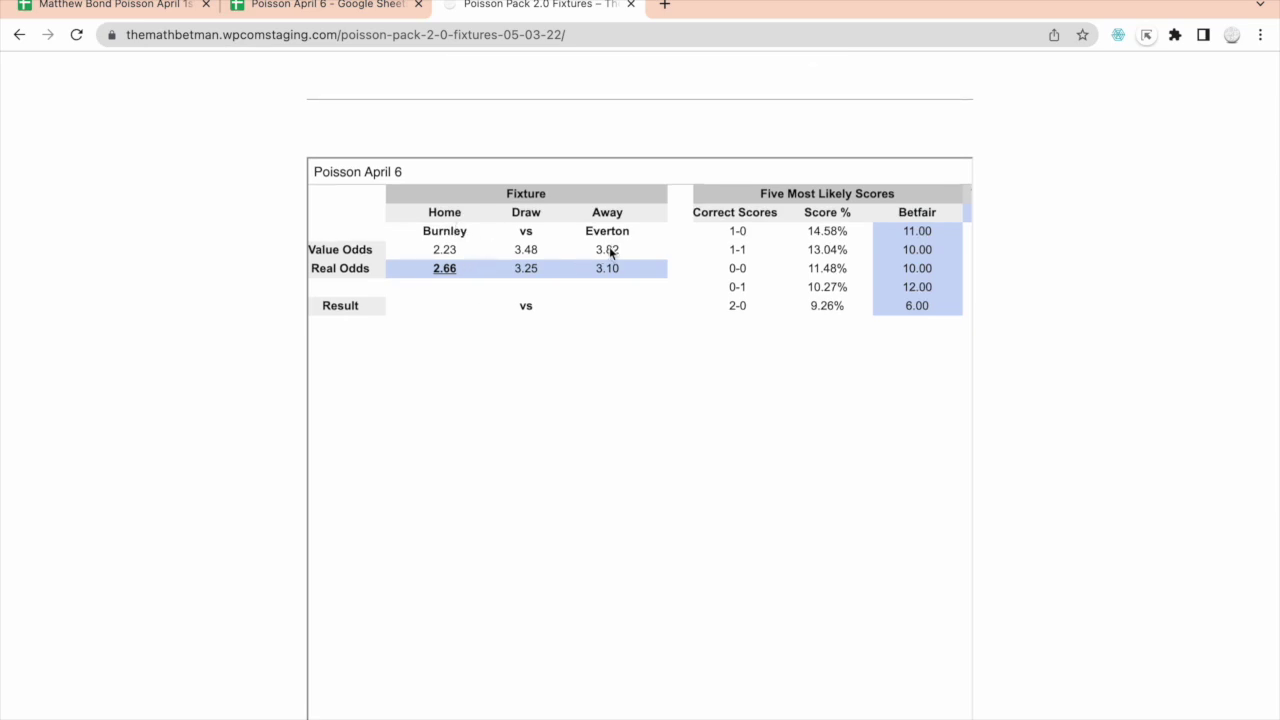
click(452, 273)
scroll(857, 302, right, 2)
scroll(857, 302, right, 2)
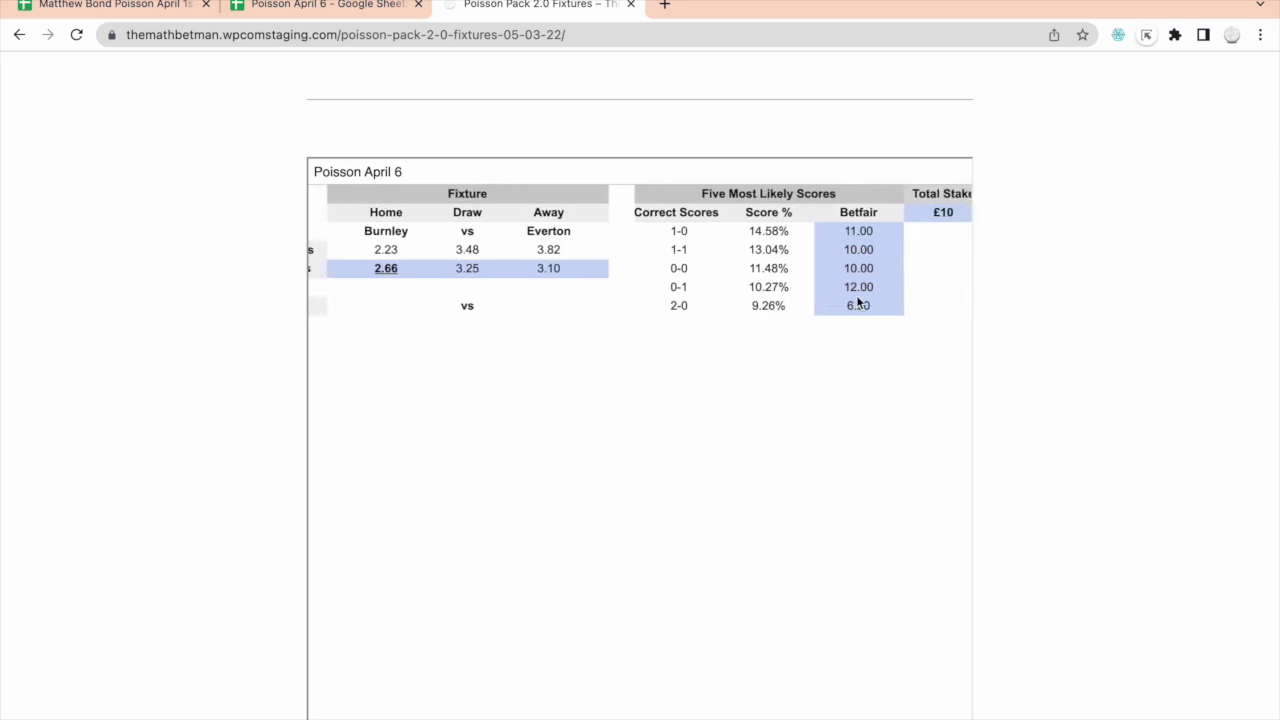
scroll(857, 302, left, 3)
scroll(857, 302, right, 5)
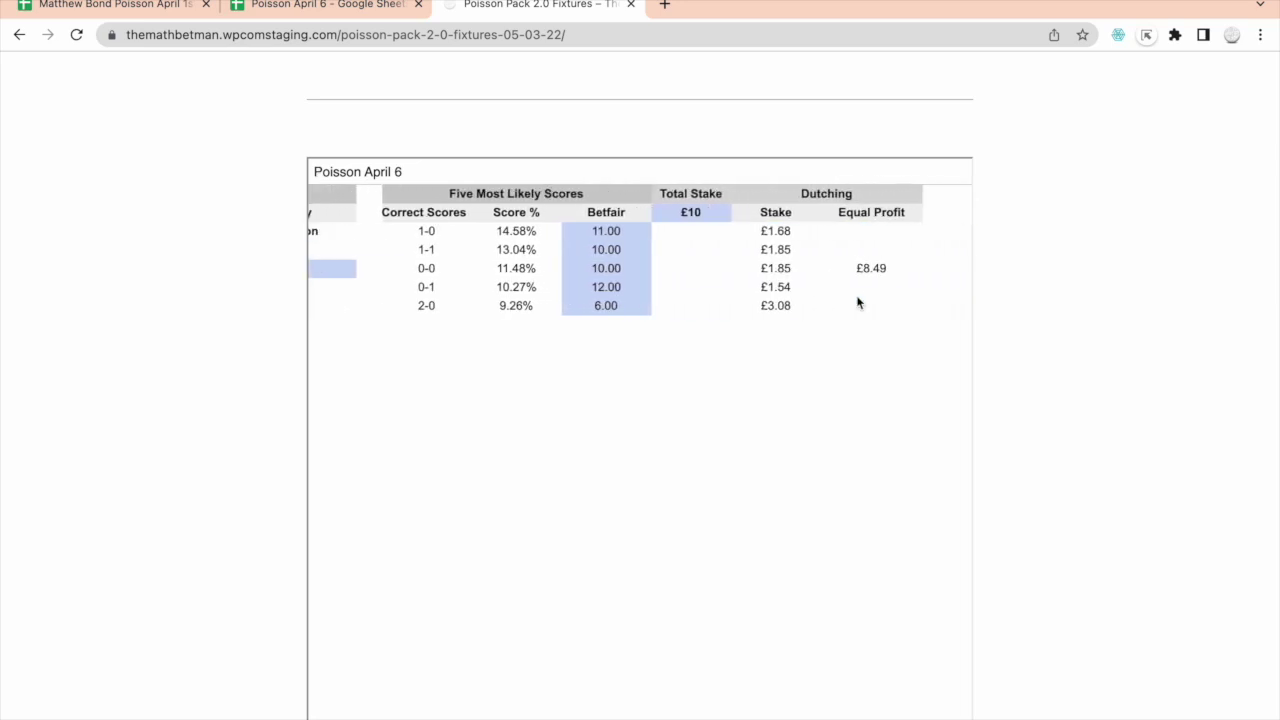
scroll(857, 302, left, 4)
scroll(857, 302, left, 4)
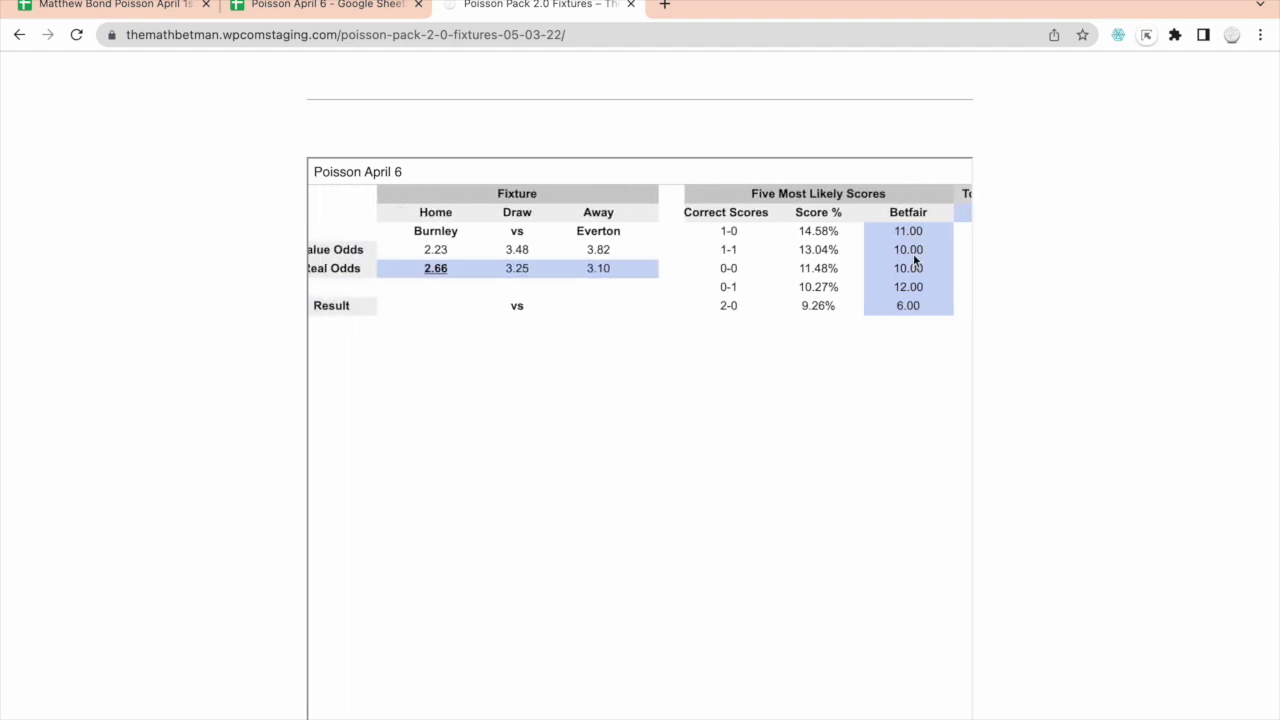
scroll(913, 259, left, 1)
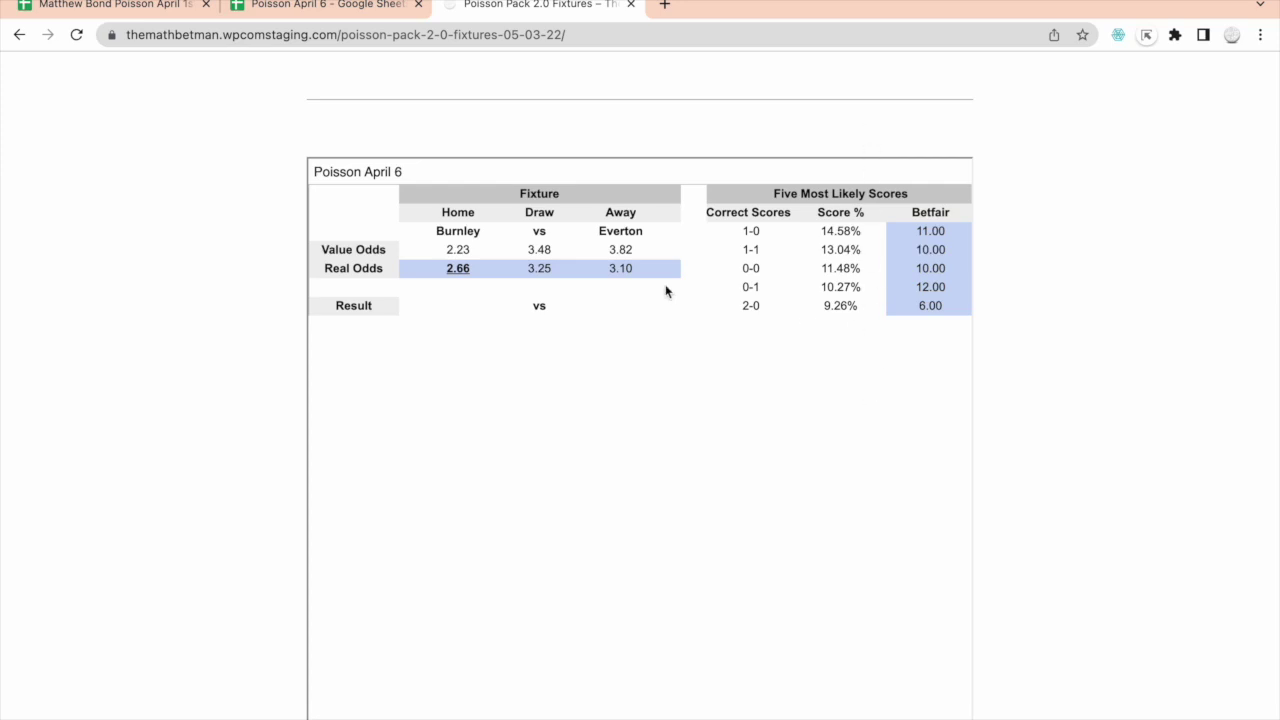
Open the Championship fixtures in the embedded sheet and review the West Bromwich and Middlesbrough home matches.
scroll(520, 405, down, 10)
click(443, 429)
scroll(443, 435, up, 3)
scroll(460, 197, up, 3)
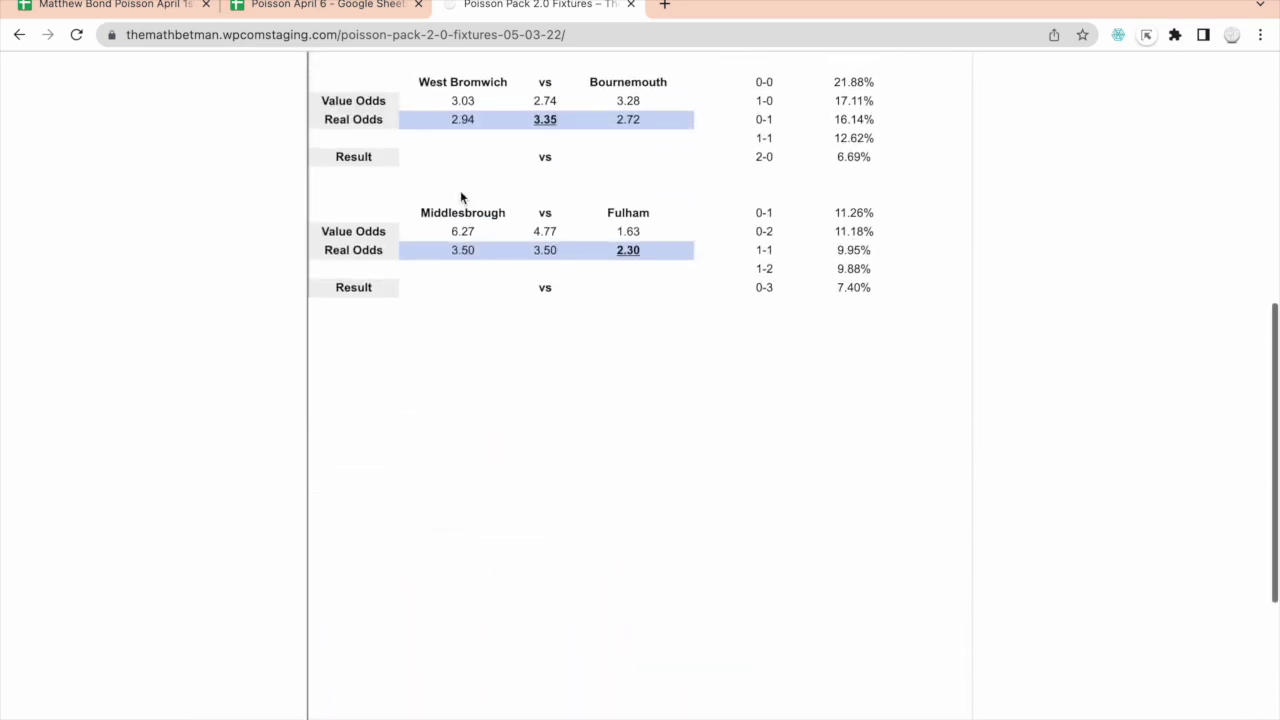
scroll(472, 240, up, 1)
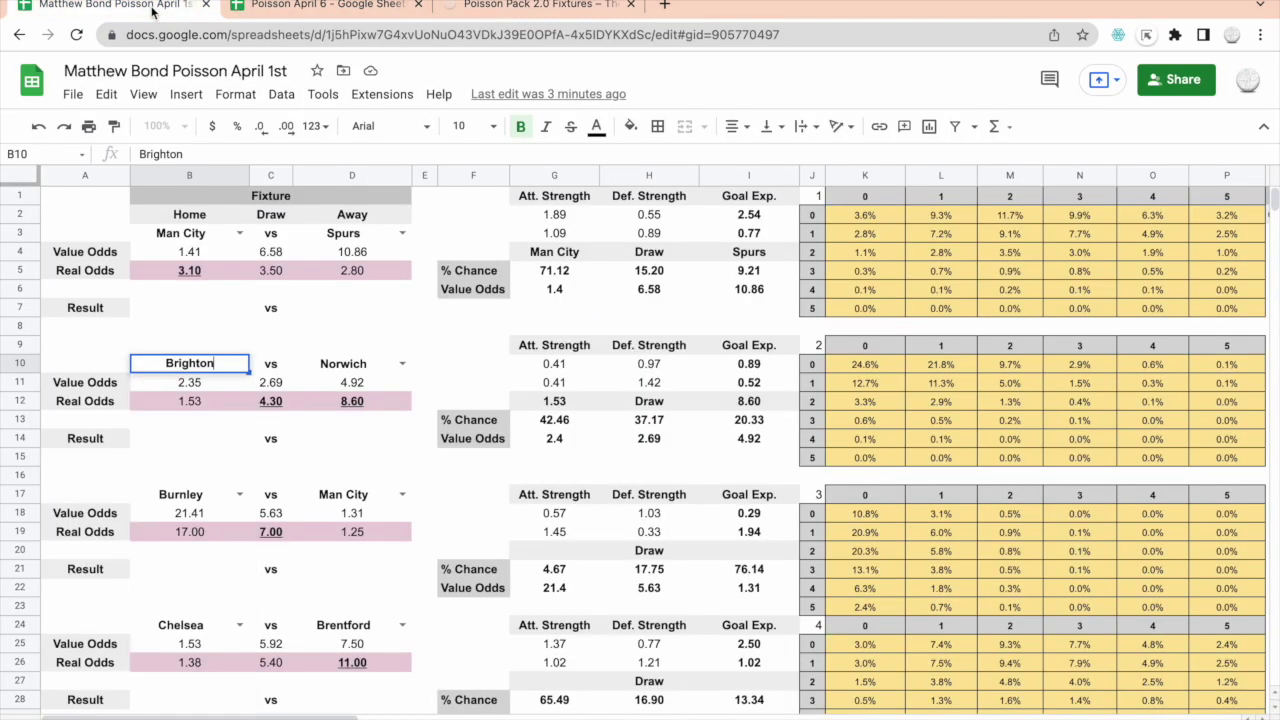
Switch to the Poisson April 1st spreadsheet and set the Dutching total stake in cell T2 to £5.
click(153, 8)
scroll(630, 398, right, 2)
scroll(630, 405, right, 20)
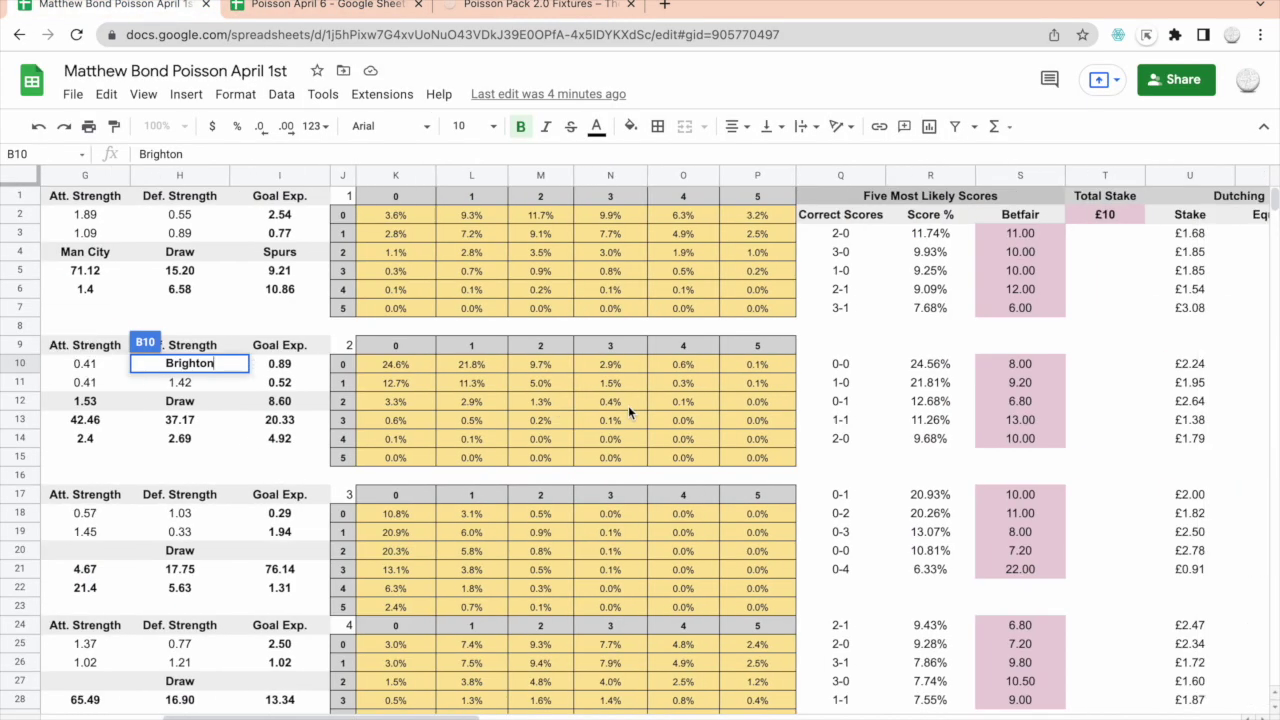
scroll(628, 405, left, 12)
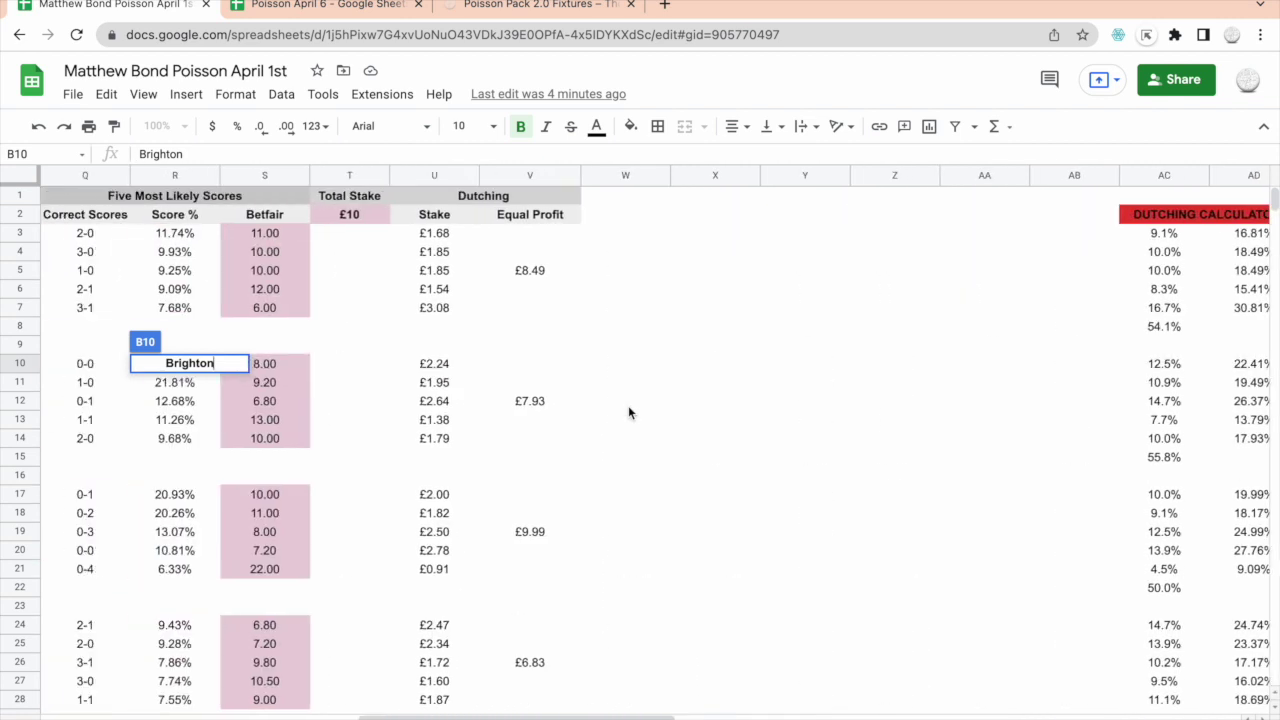
click(356, 215)
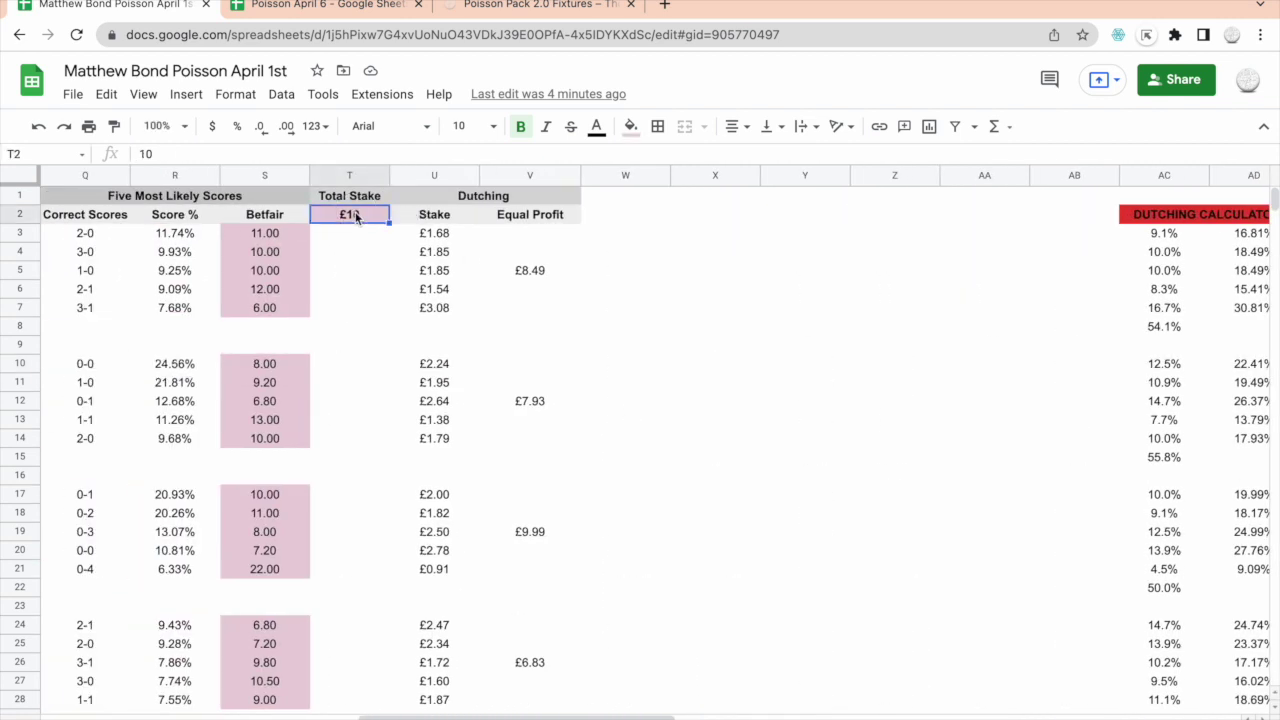
text(5)
click(265, 365)
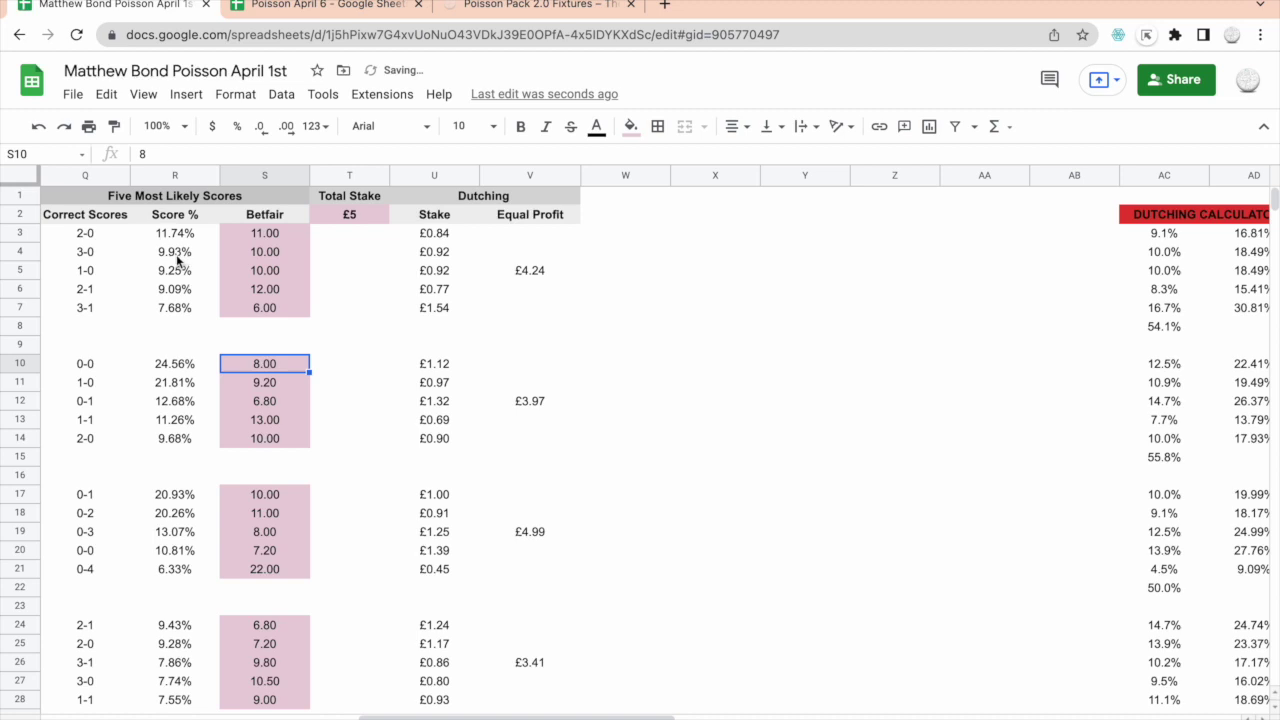
Set the Dutching total stake in cell T2 to £15.
click(343, 216)
double_click(343, 216)
text(1)
key(Return)
key(ctrl+shift+Down)
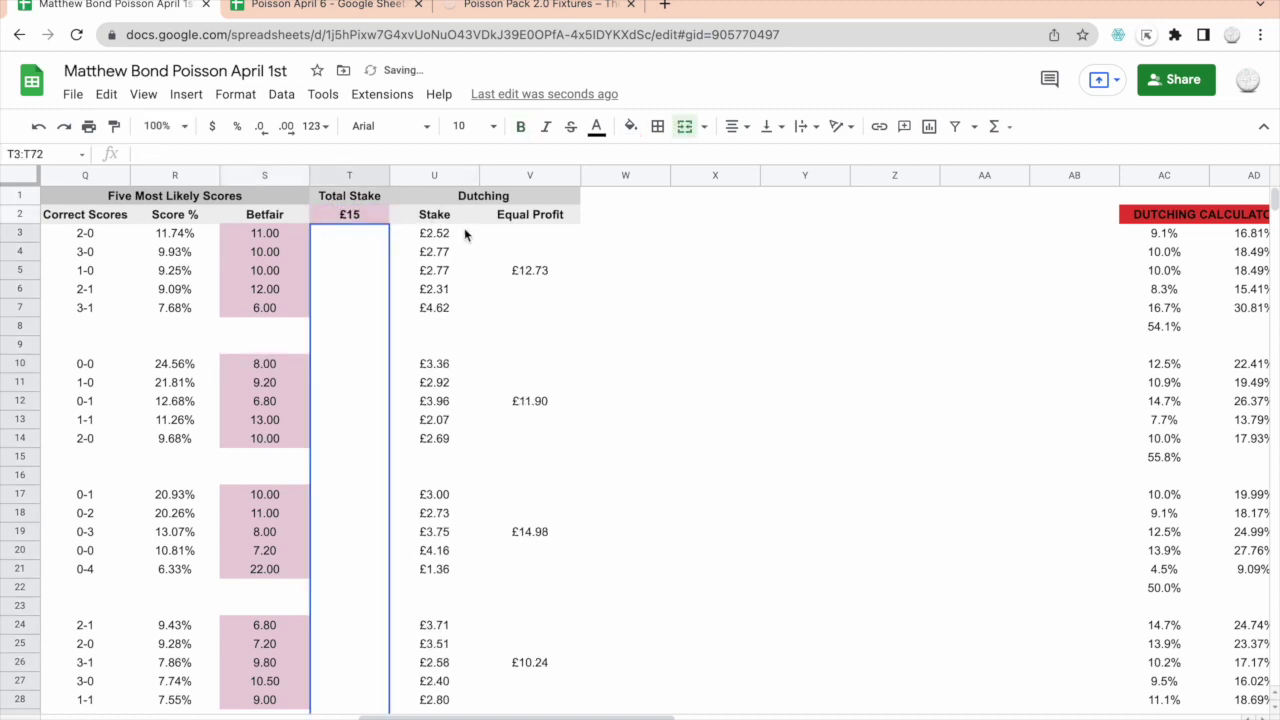
Review the Brighton versus Norwich real odds, and check the Dunfermline versus Raith draw value odds in the Poisson April 6 spreadsheet.
scroll(418, 307, left, 10)
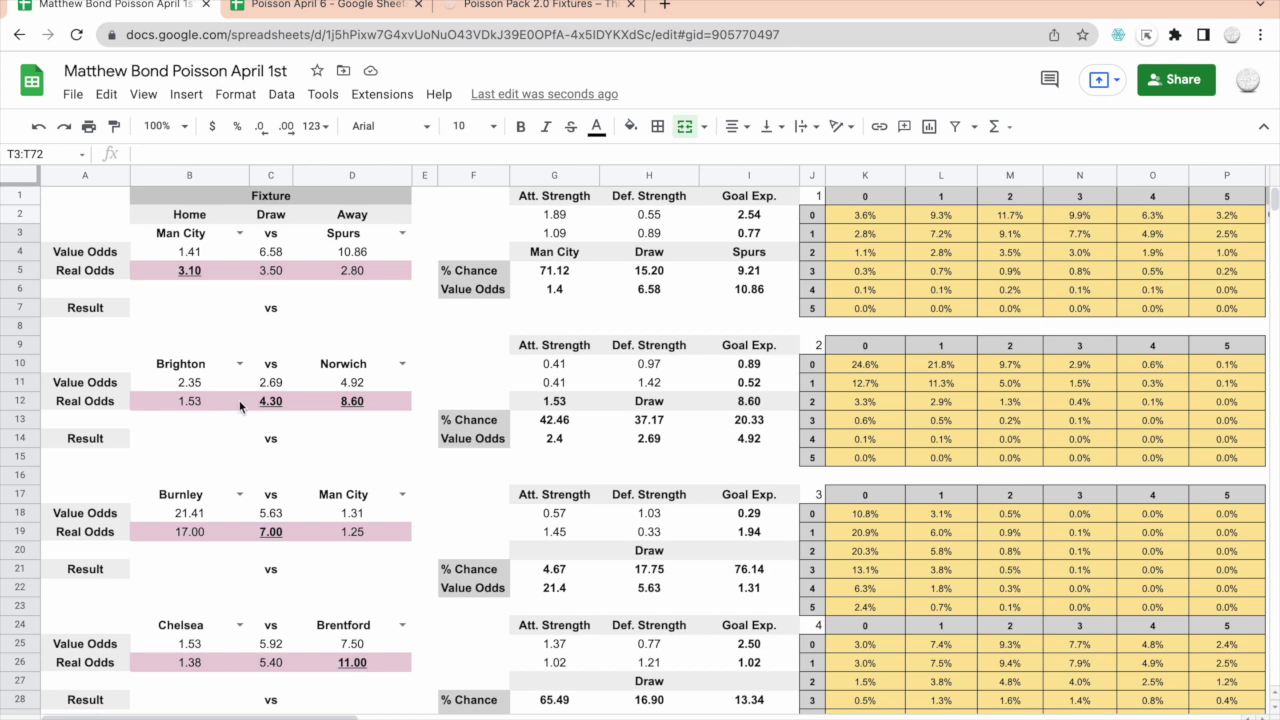
drag(205, 402, 340, 393)
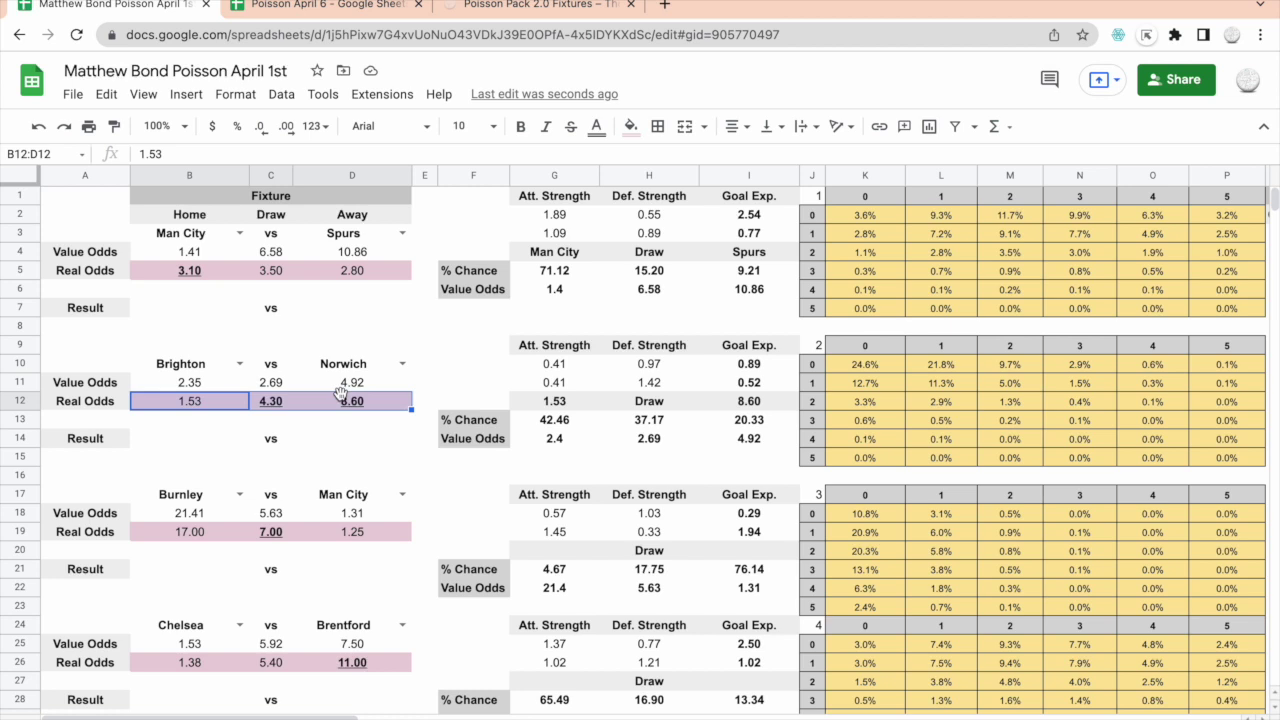
click(358, 9)
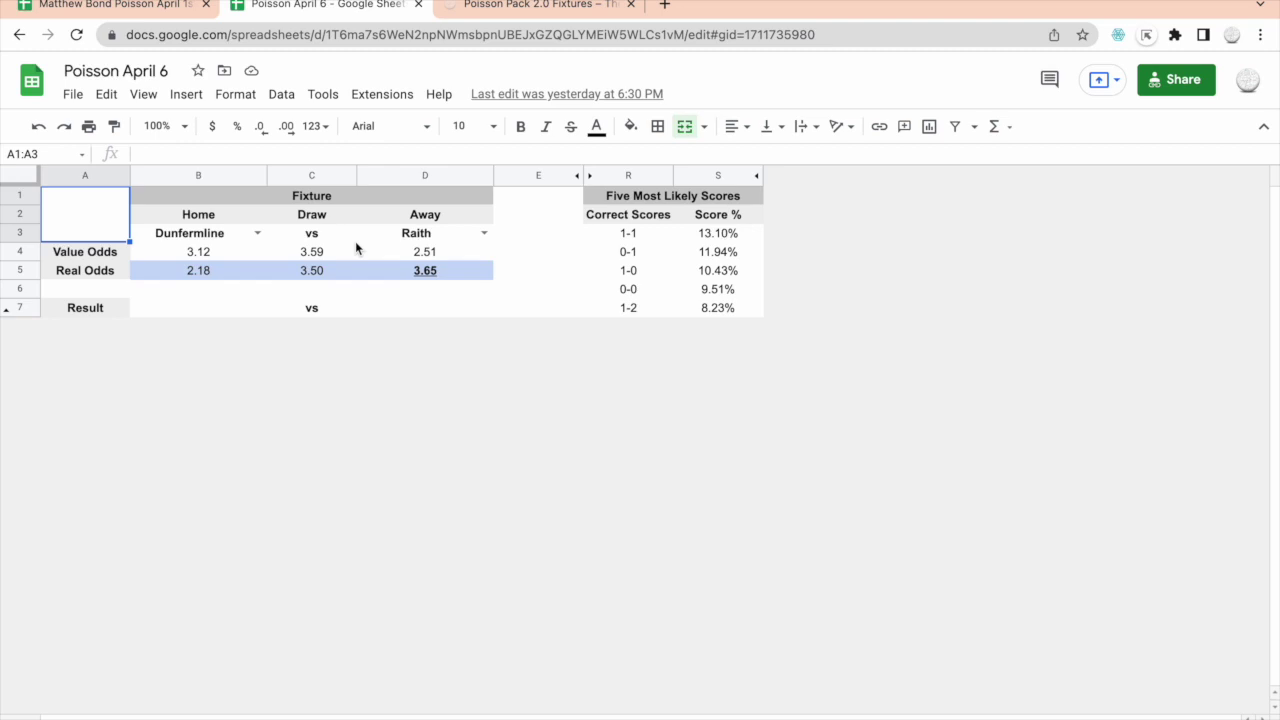
click(323, 250)
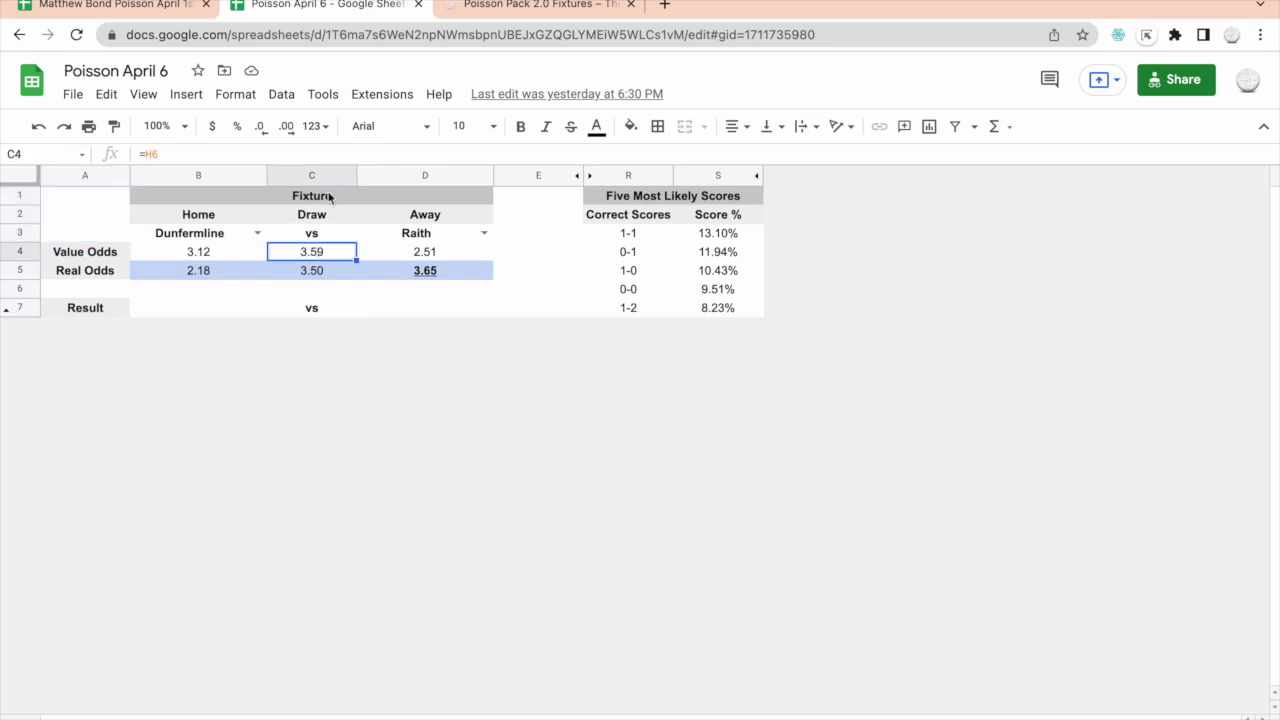
Switch to the Poisson Pack 2.0 Fixtures web page and compare the Championship fixtures' value odds with their real odds, especially Nottingham's.
click(488, 5)
scroll(545, 150, up, 2)
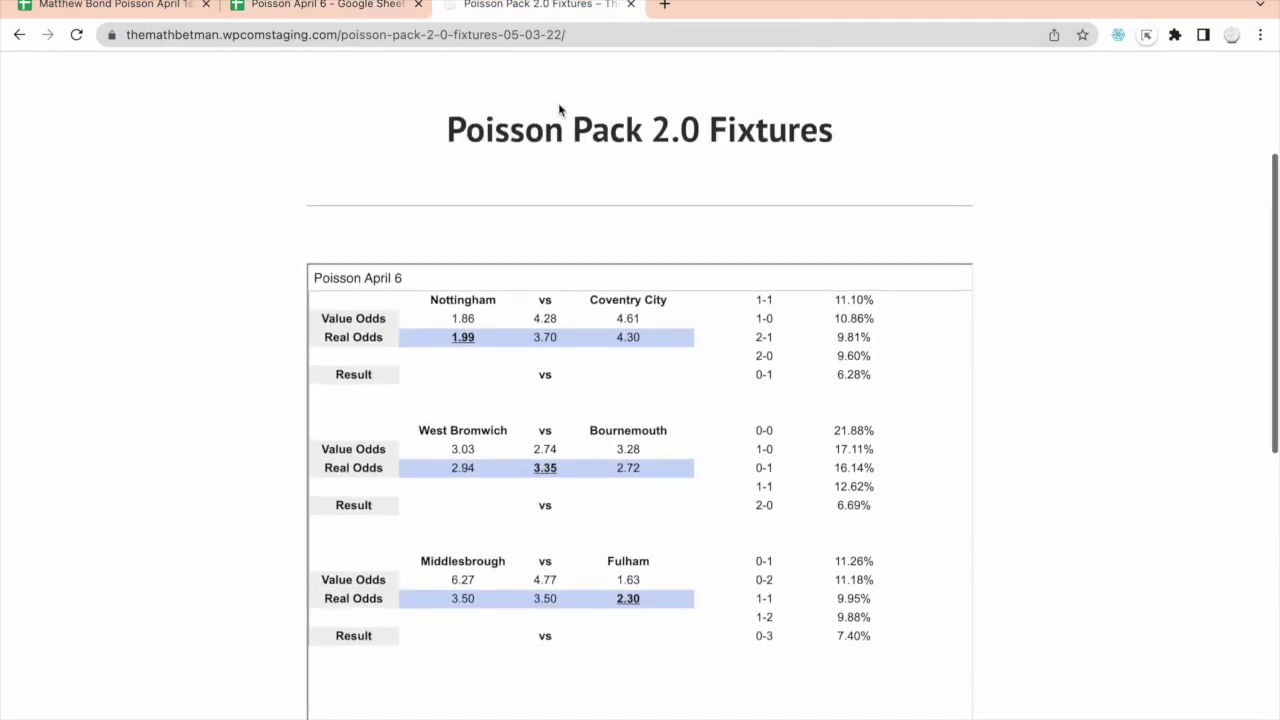
scroll(559, 110, up, 3)
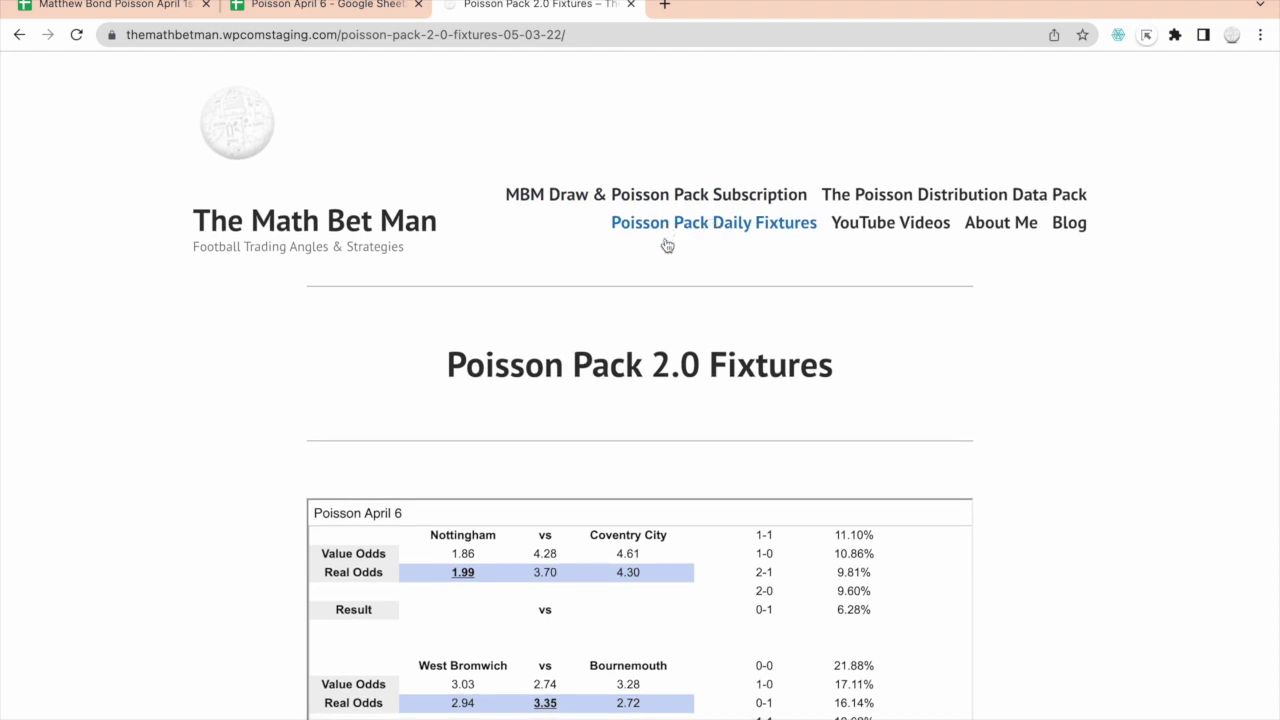
scroll(574, 557, down, 2)
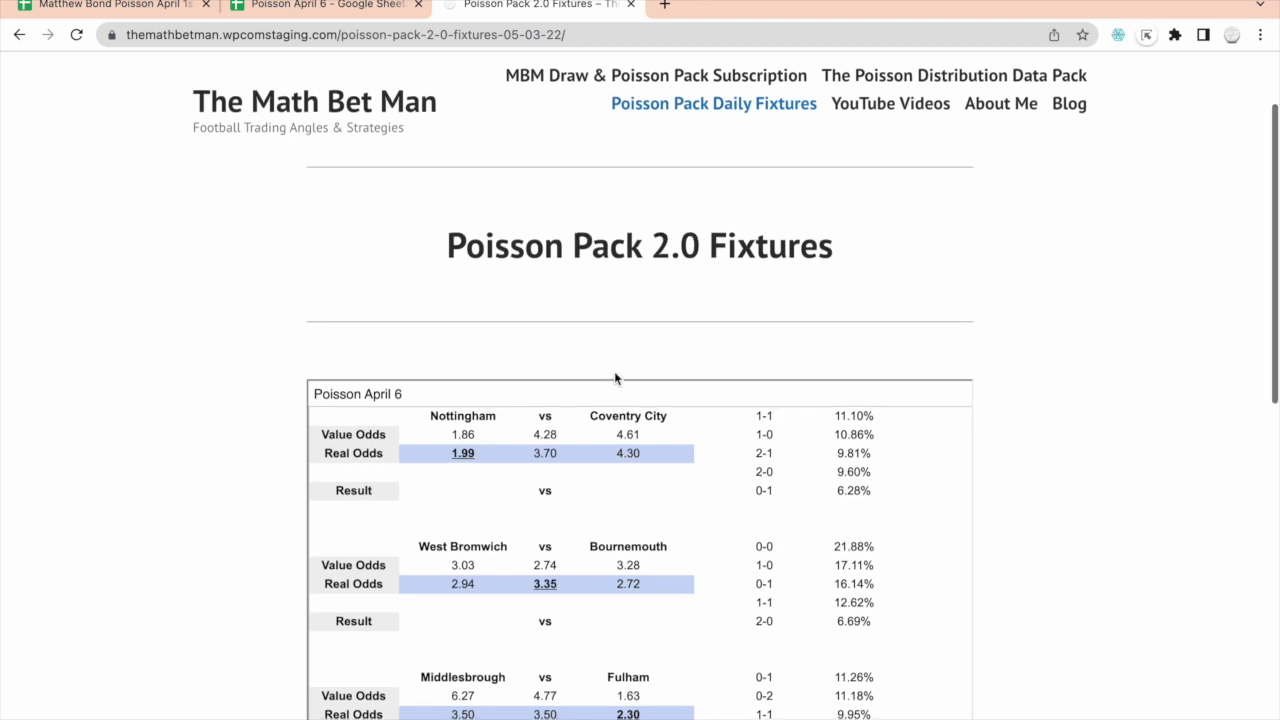
scroll(614, 374, down, 3)
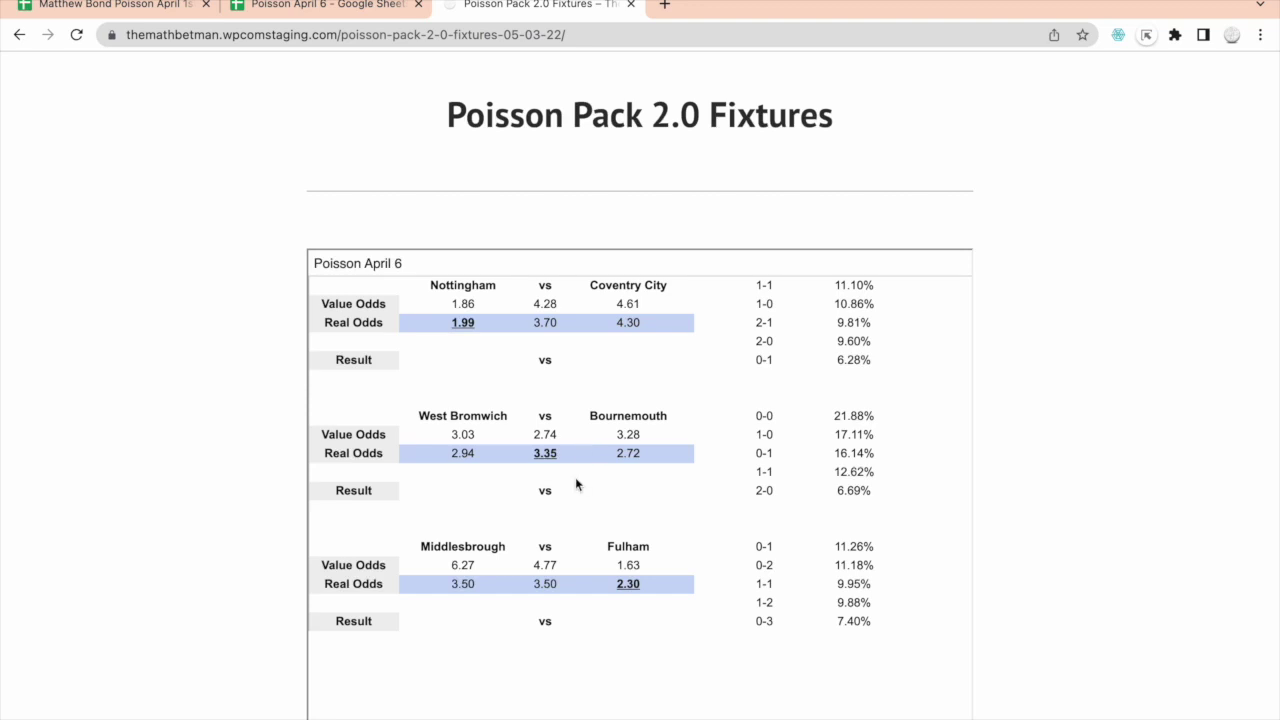
scroll(575, 484, down, 1)
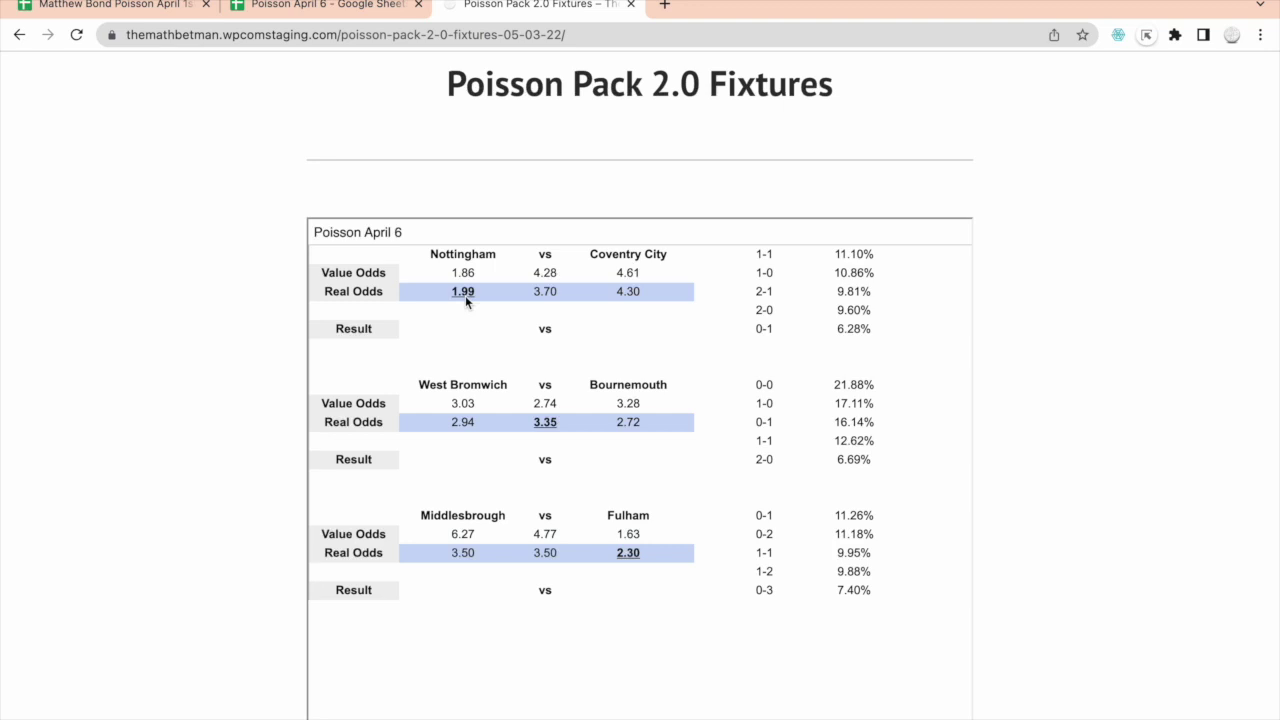
click(465, 280)
click(462, 284)
click(462, 278)
click(465, 298)
scroll(505, 488, down, 5)
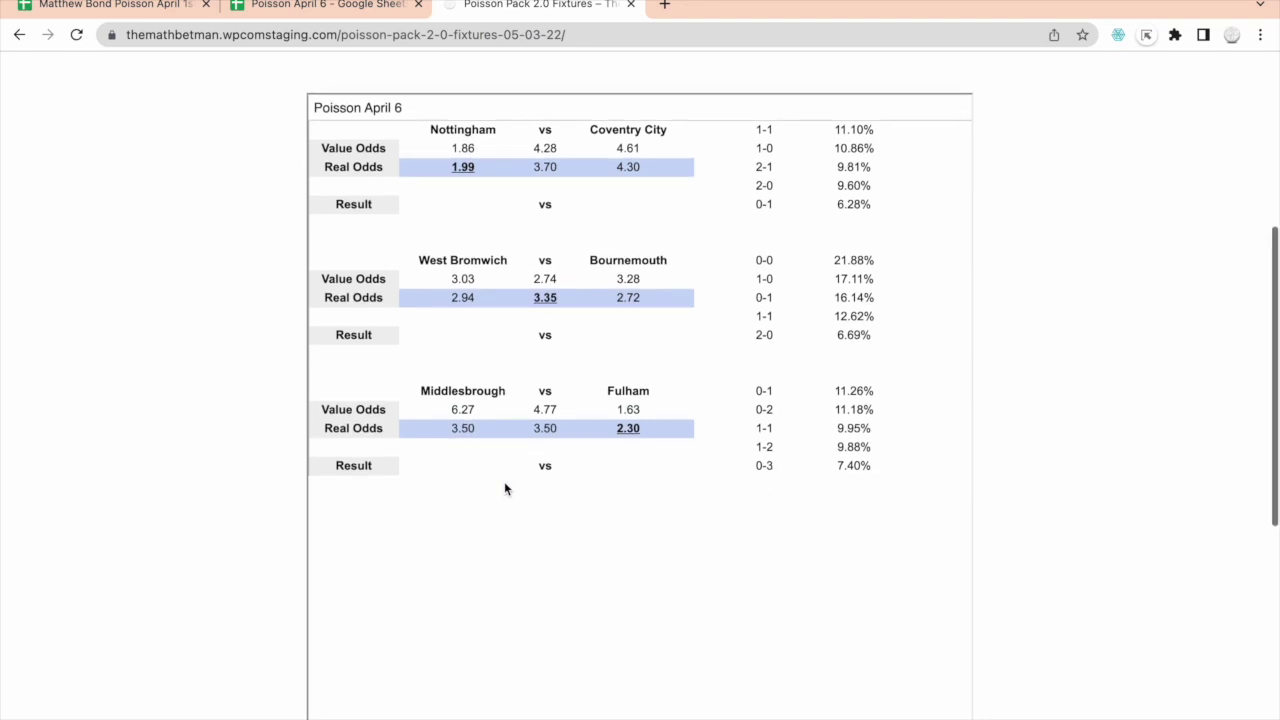
Open the Premiership, Germany Bundesliga and Italy Serie B fixtures one after another in the embedded sheet.
click(362, 644)
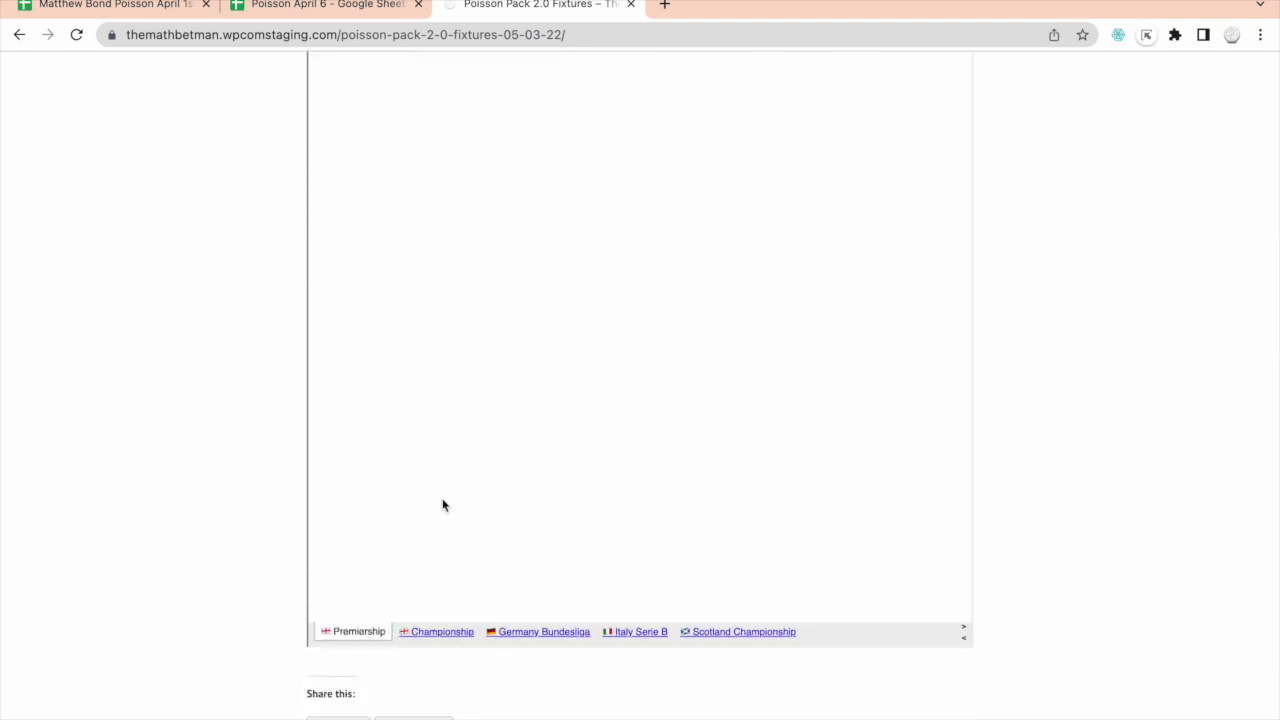
scroll(460, 474, up, 5)
scroll(460, 474, down, 5)
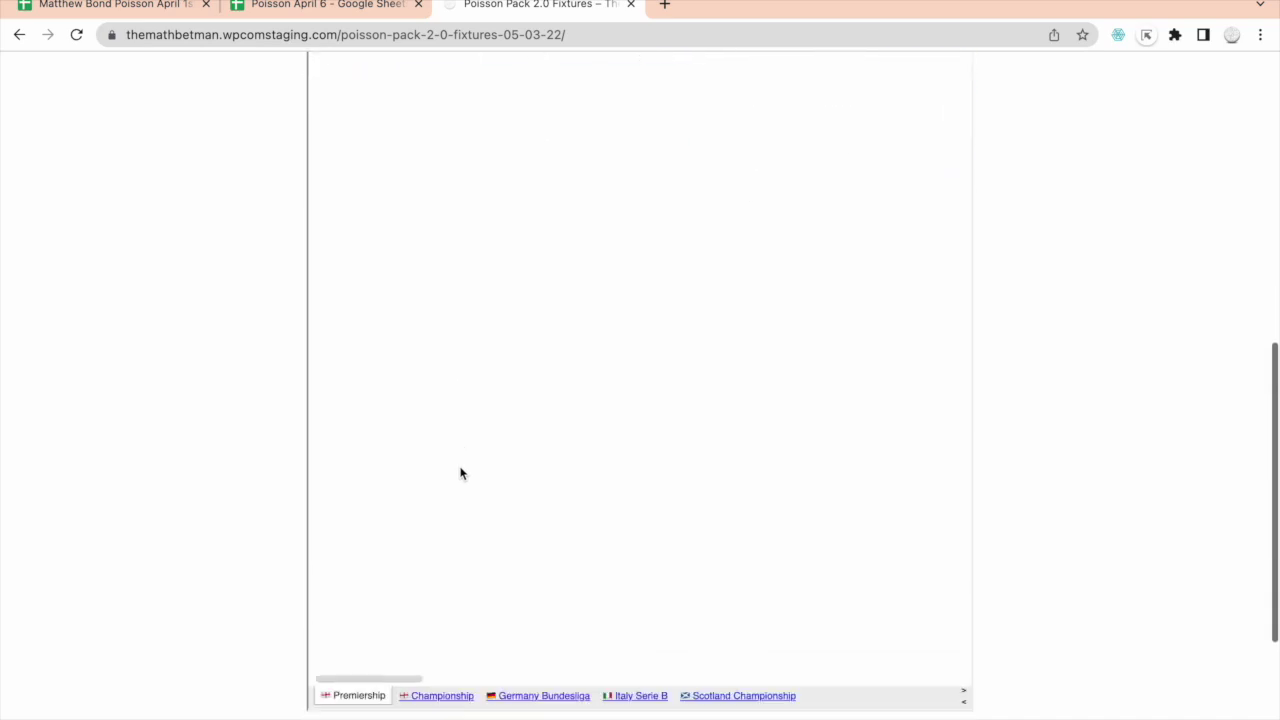
click(510, 639)
scroll(515, 557, up, 6)
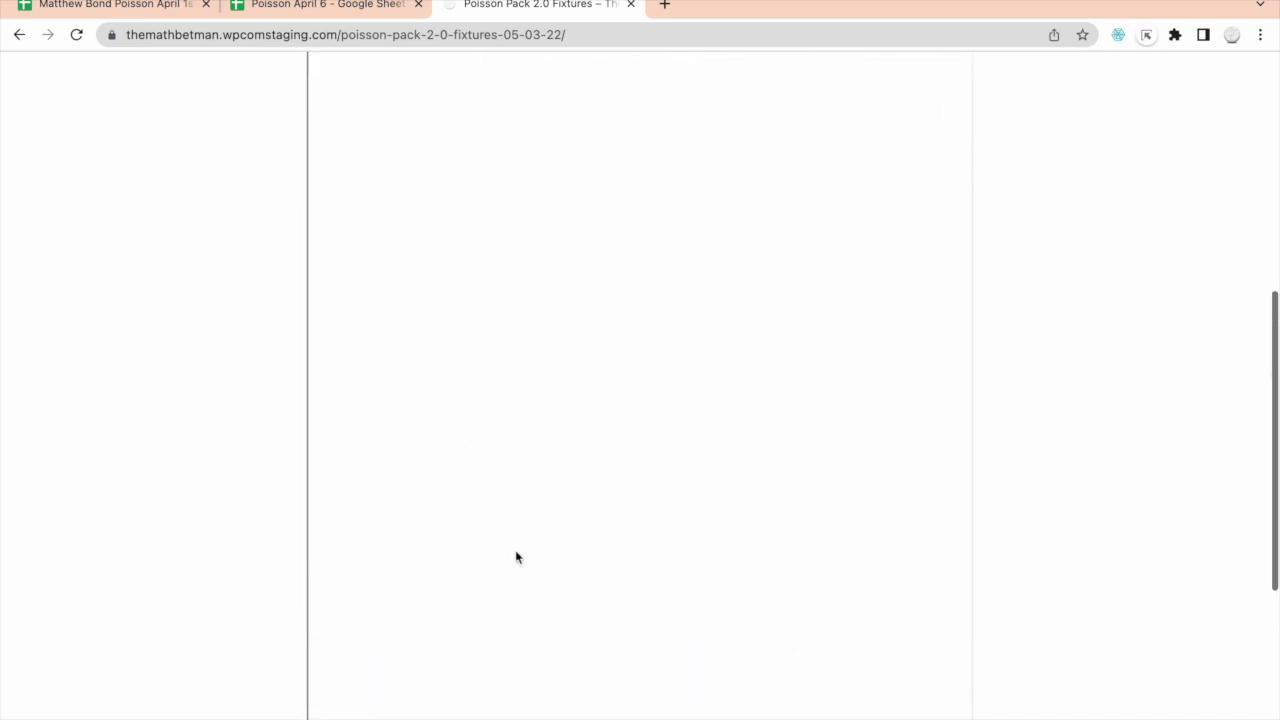
scroll(515, 557, down, 6)
click(632, 490)
scroll(629, 493, down, 1)
scroll(629, 493, up, 4)
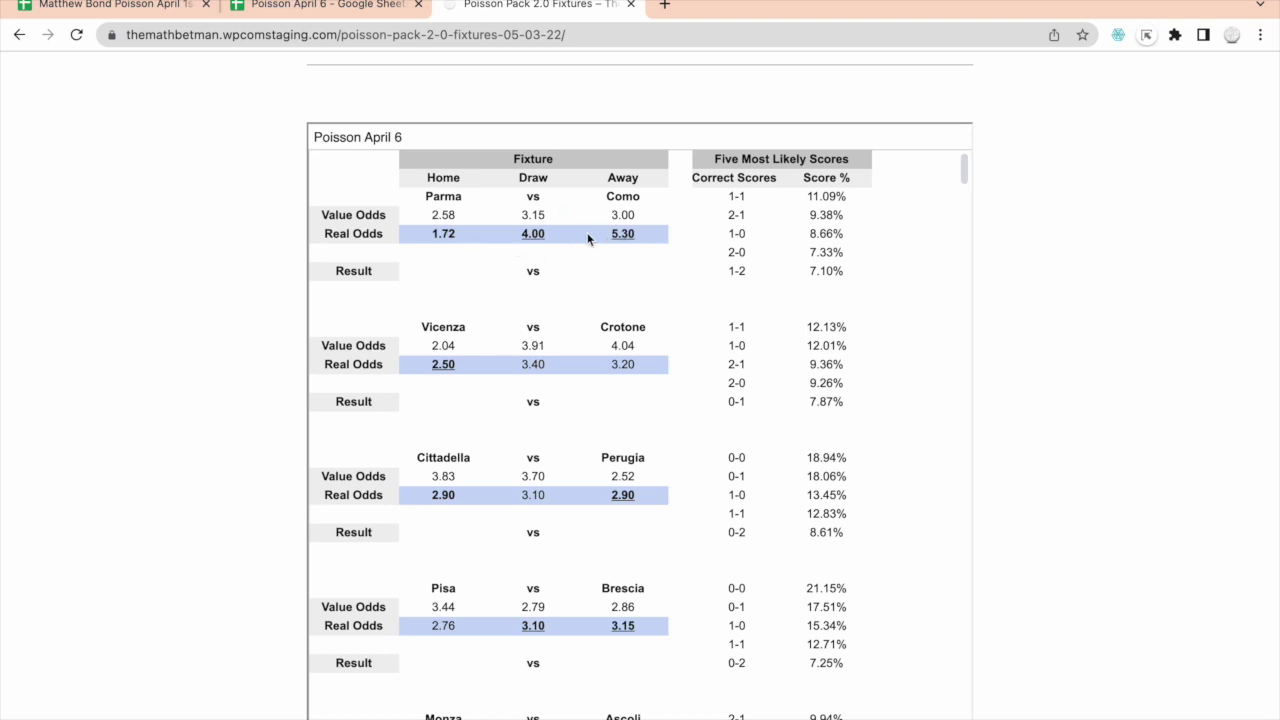
Examine the value odds, real odds and likely scores of the Italy Serie B fixtures, including Brescia versus Vicenza.
scroll(543, 482, down, 2)
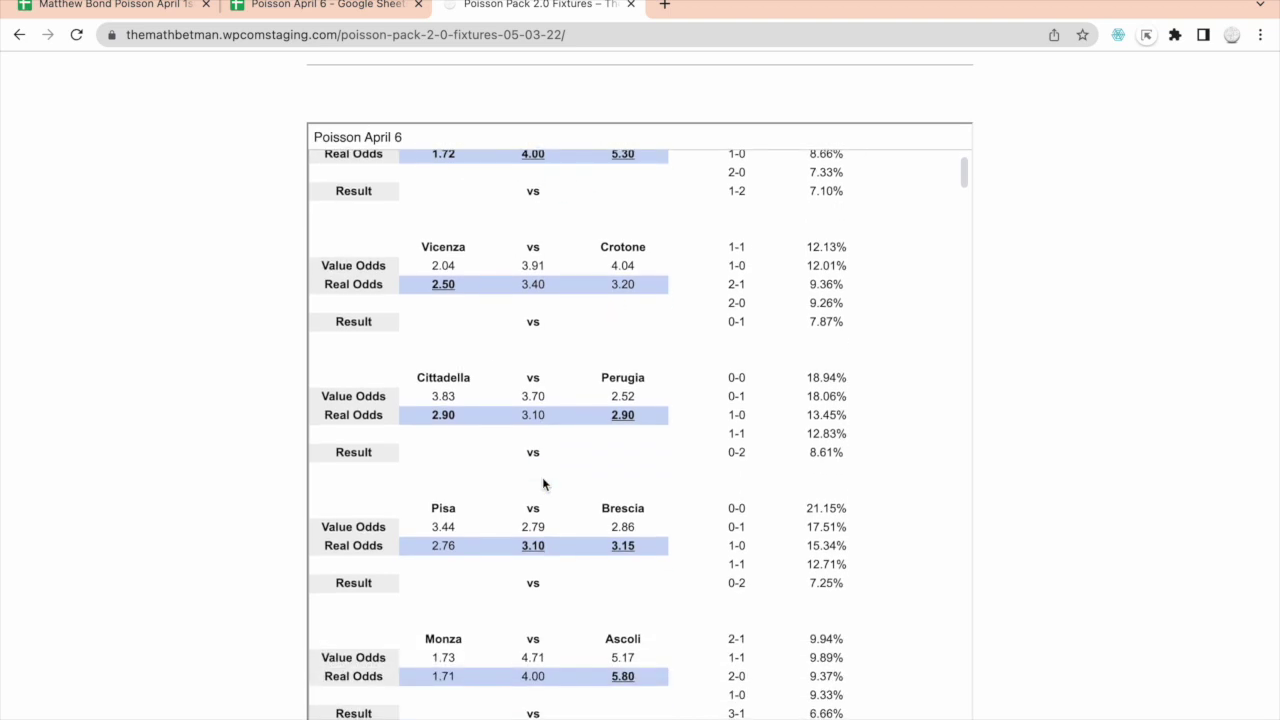
scroll(543, 484, up, 2)
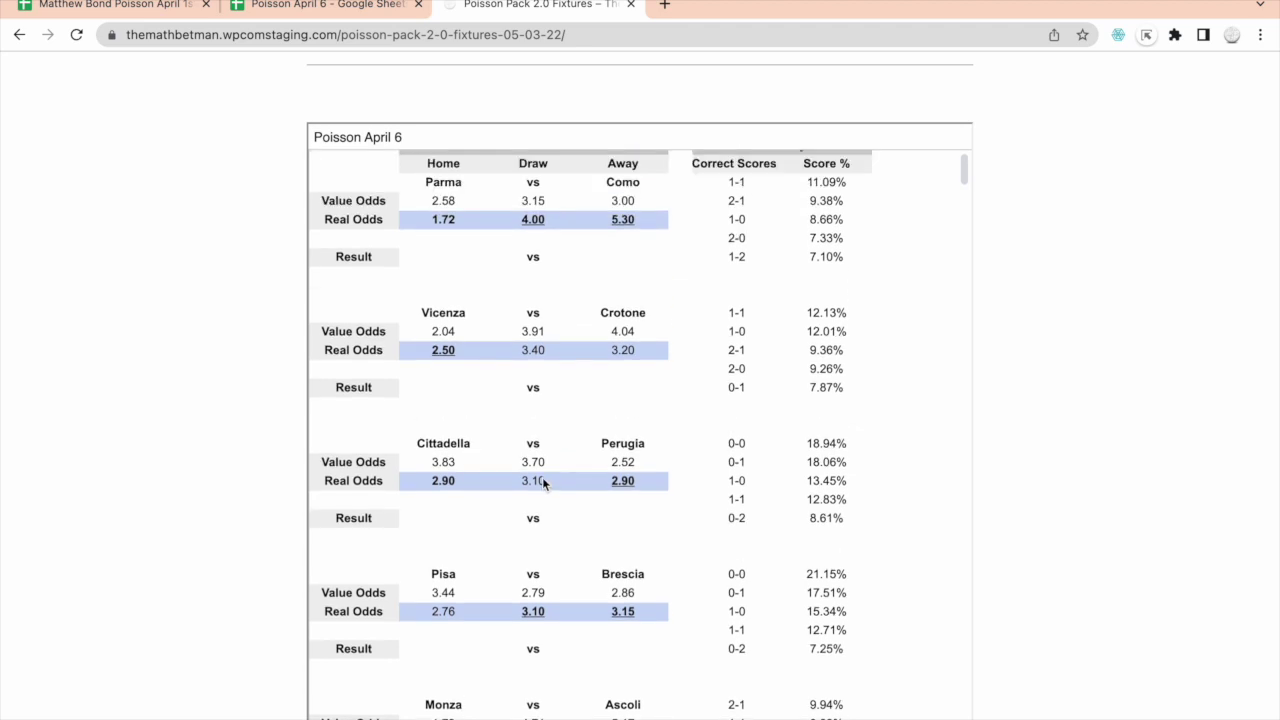
scroll(543, 482, down, 8)
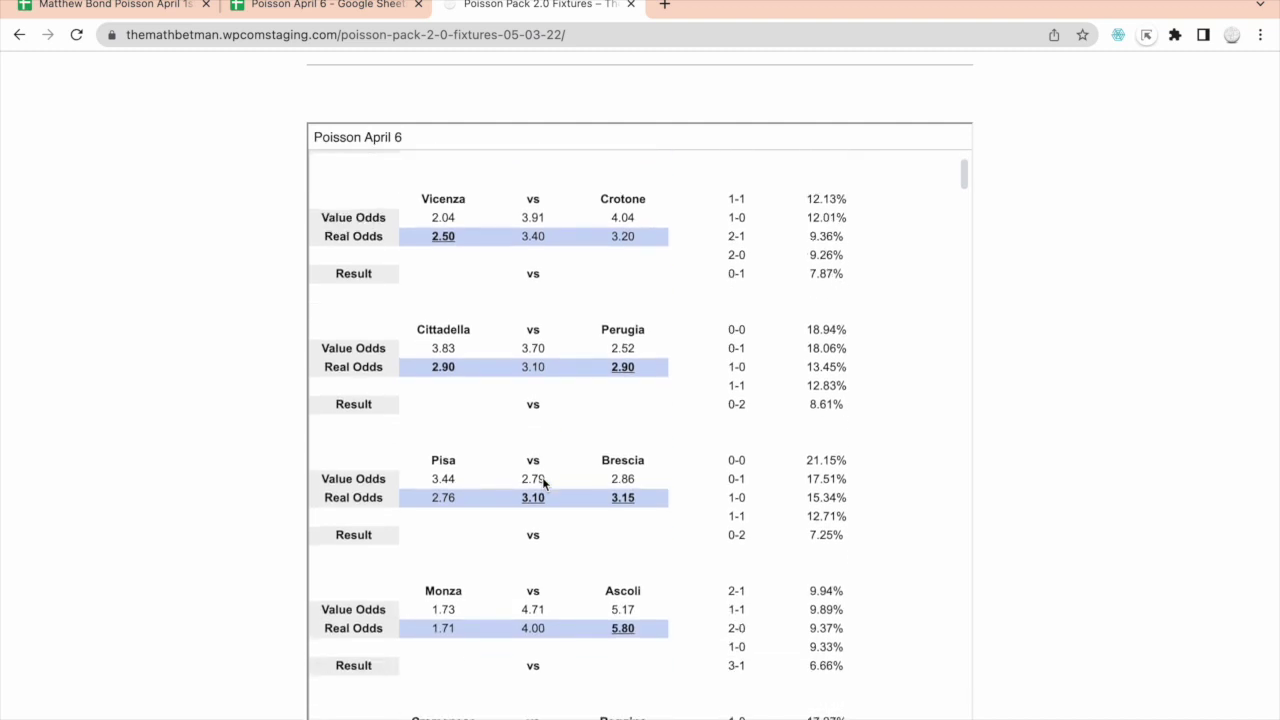
scroll(555, 531, down, 5)
scroll(556, 531, down, 2)
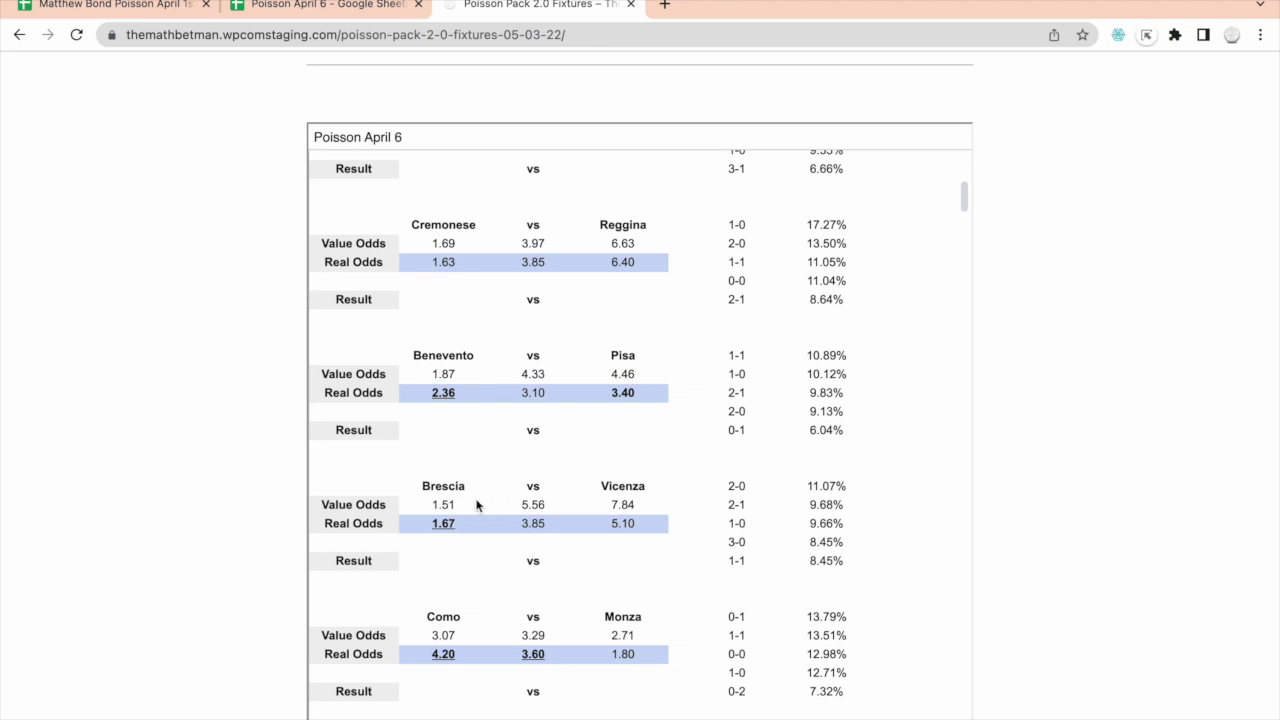
click(451, 522)
scroll(747, 563, down, 1)
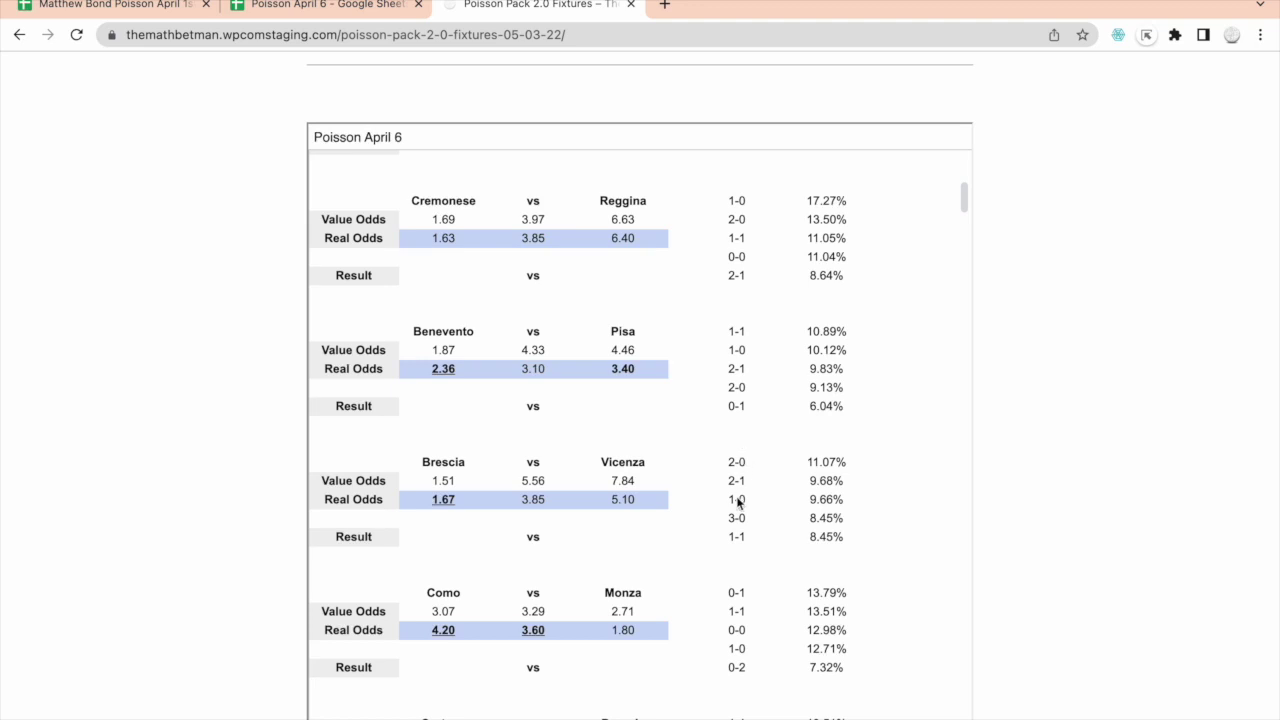
scroll(733, 557, down, 1)
scroll(733, 557, down, 2)
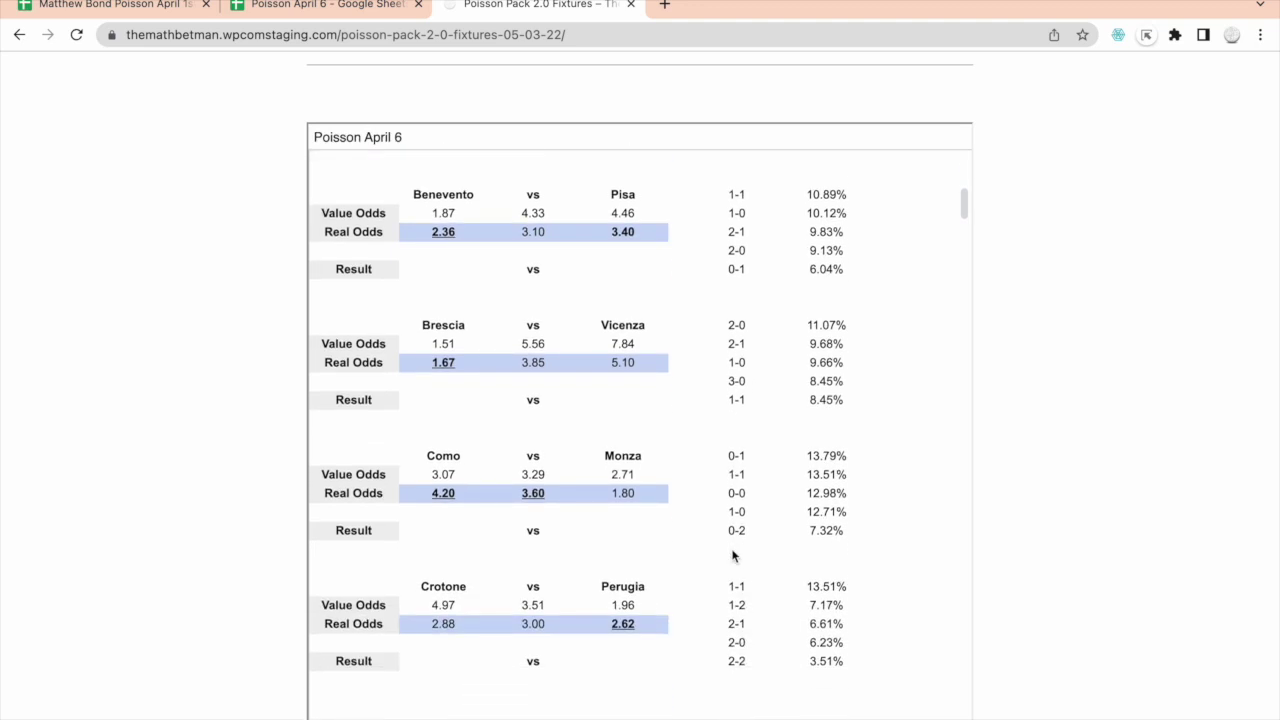
scroll(733, 557, up, 10)
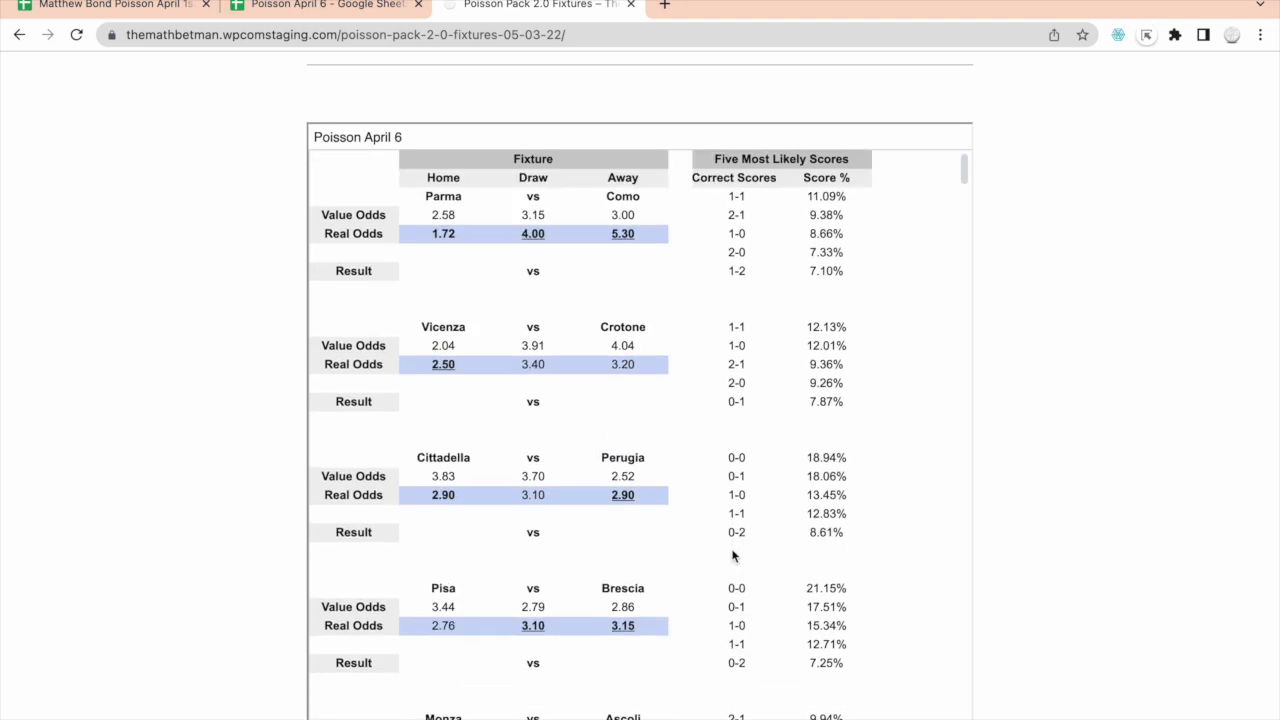